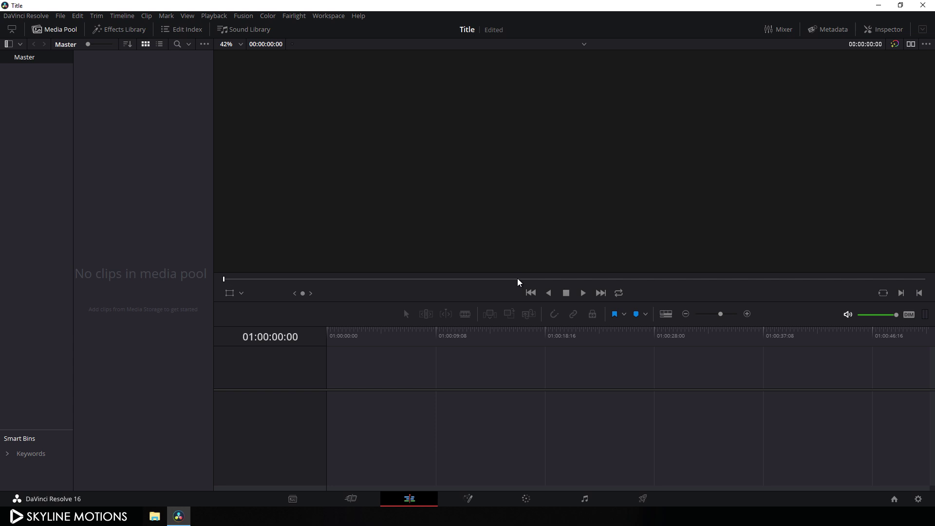
- Set the project's timeline frame rate and playback frame rate to 60 frames per second, and save the settings
left_click(919, 499)
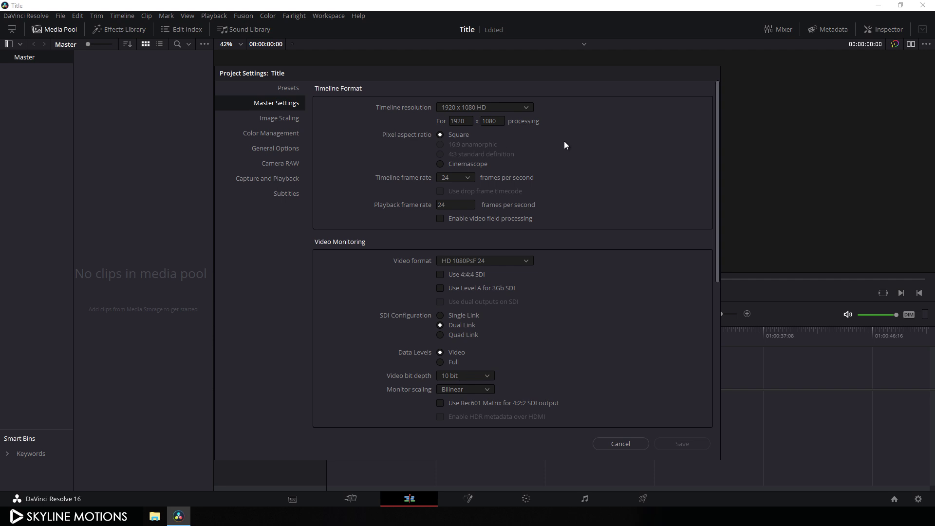
left_click(467, 178)
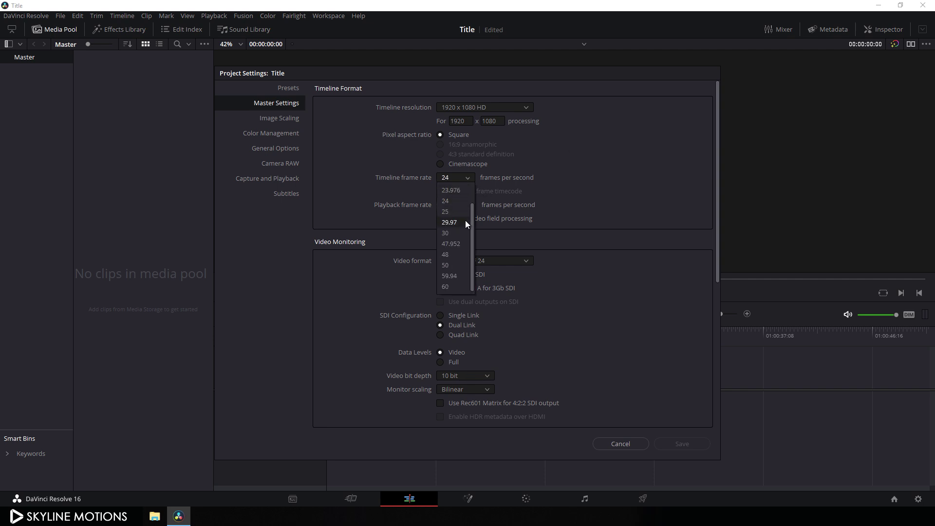
left_click(445, 286)
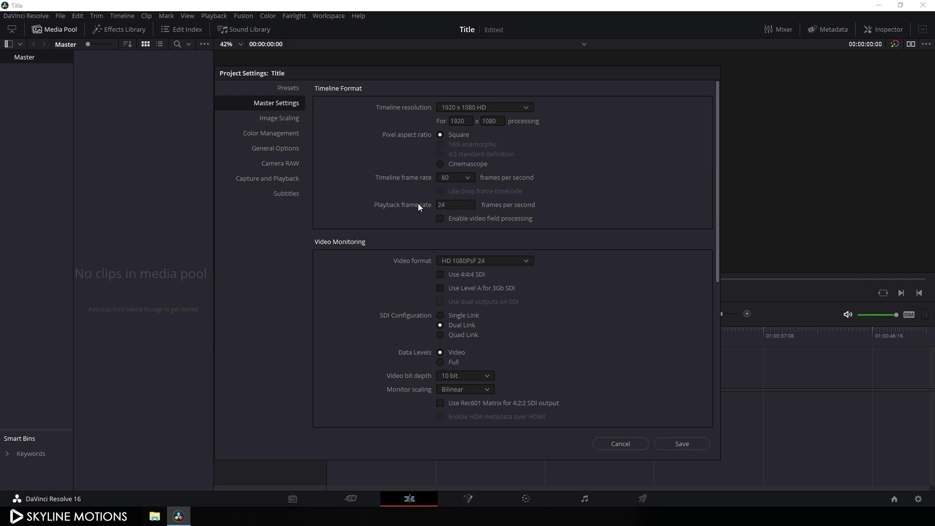
double_click(444, 205)
type("60")
left_click(682, 443)
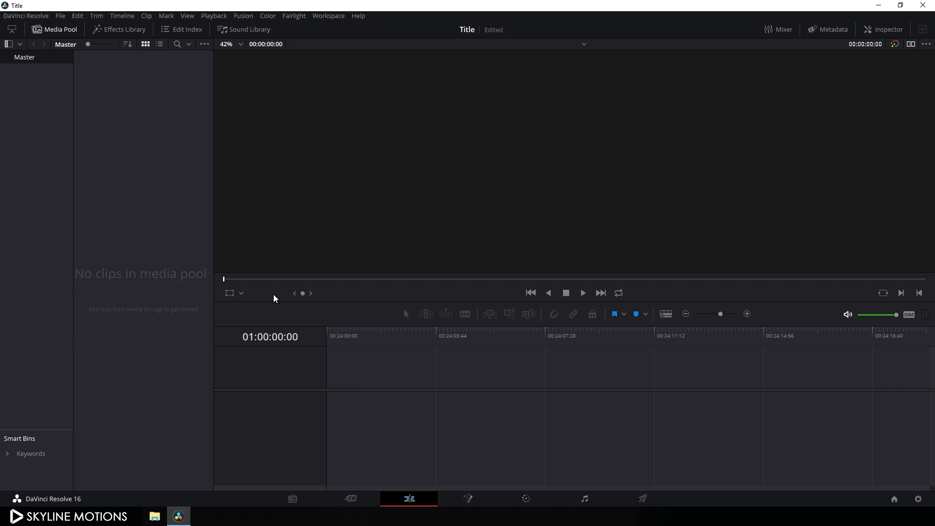
- Create a 4-second Fusion composition named "Fusion Comp" in the media pool
right_click(143, 148)
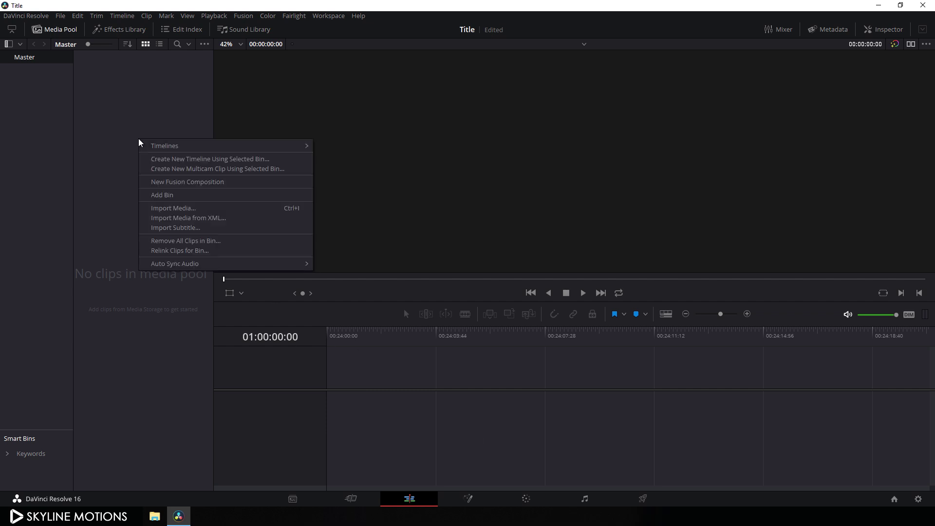
left_click(175, 183)
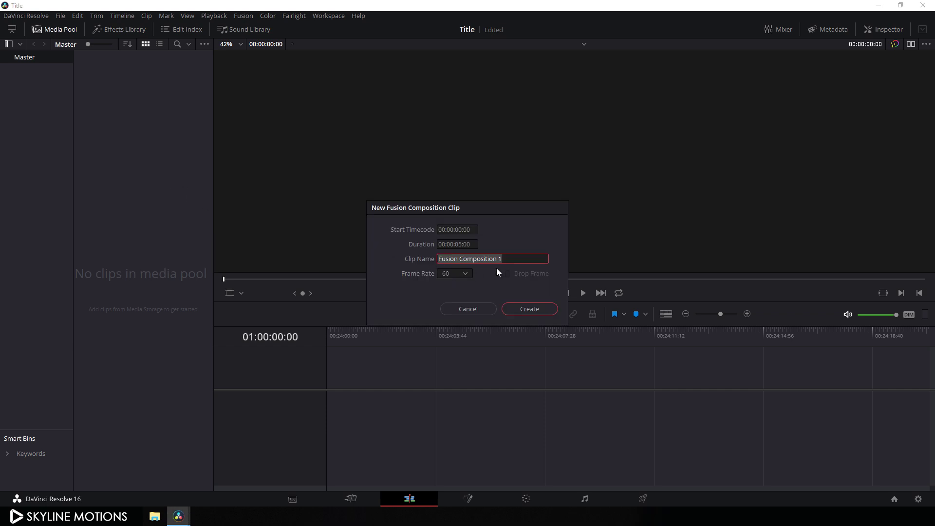
left_click_drag(517, 258, 479, 263)
key("BackSpace")
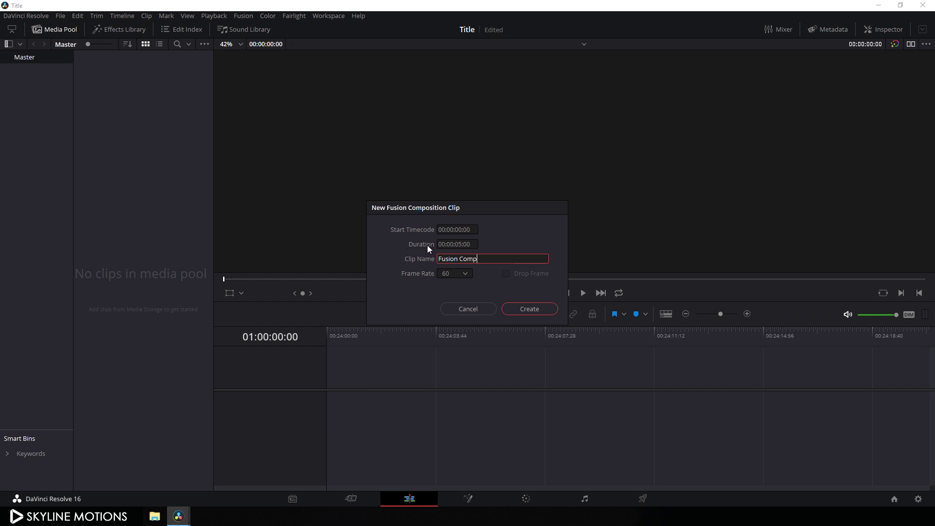
left_click(463, 245)
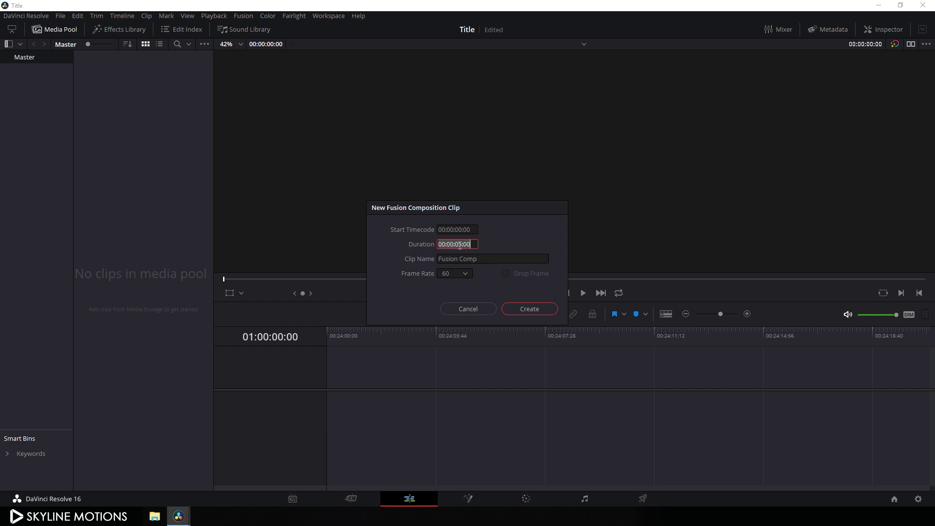
left_click(472, 246)
left_click(527, 310)
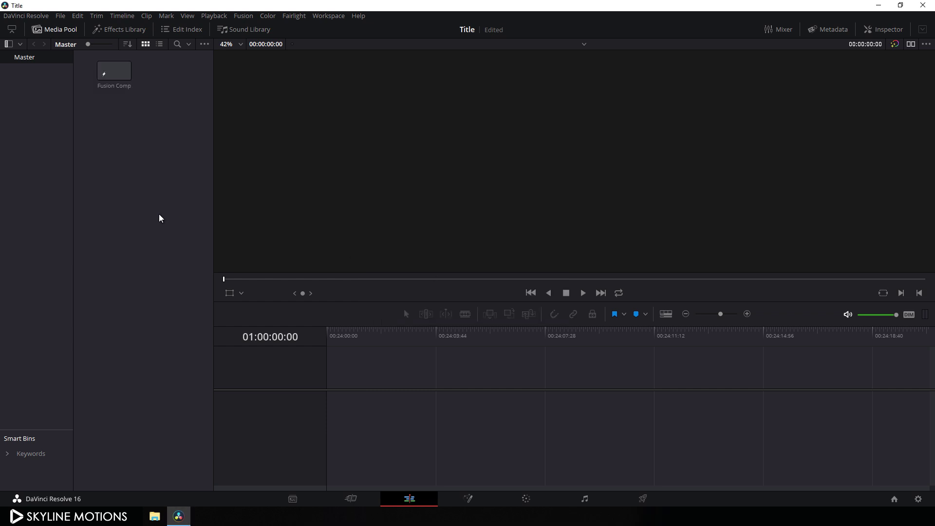
- Place the Fusion Comp clip at the start of a new timeline and open it on the Fusion page
left_click_drag(127, 77, 333, 390)
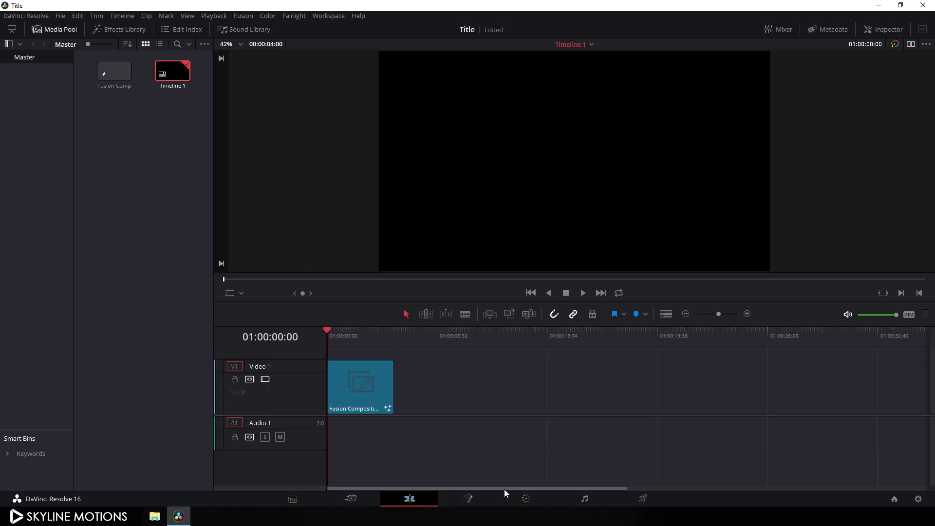
left_click(471, 500)
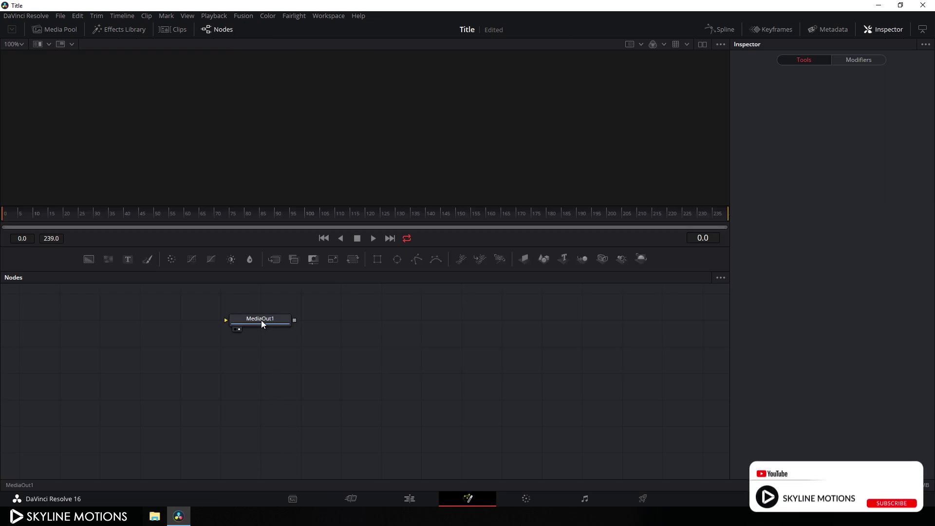
- Move MediaOut1 to the far right of the node graph, and add a Background node displayed in an enlarged viewer
left_click_drag(261, 320, 668, 437)
left_click(666, 434)
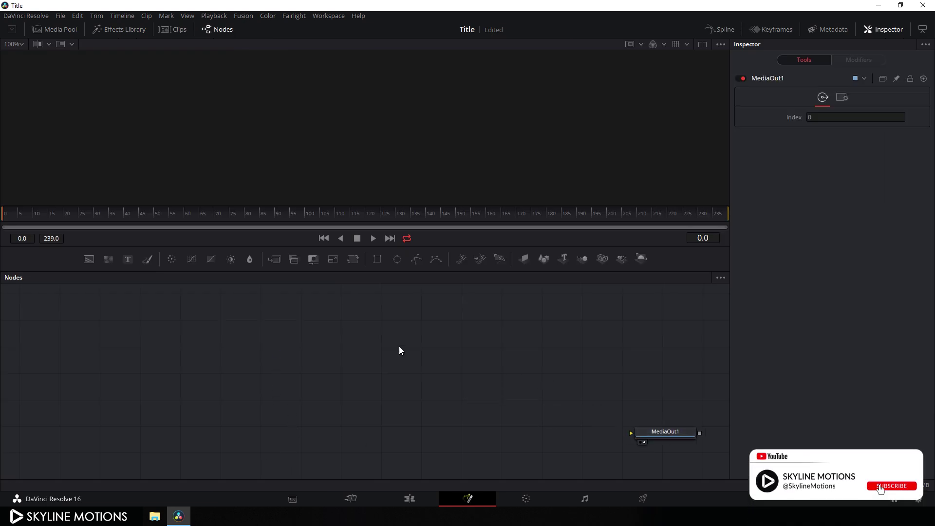
left_click(87, 260)
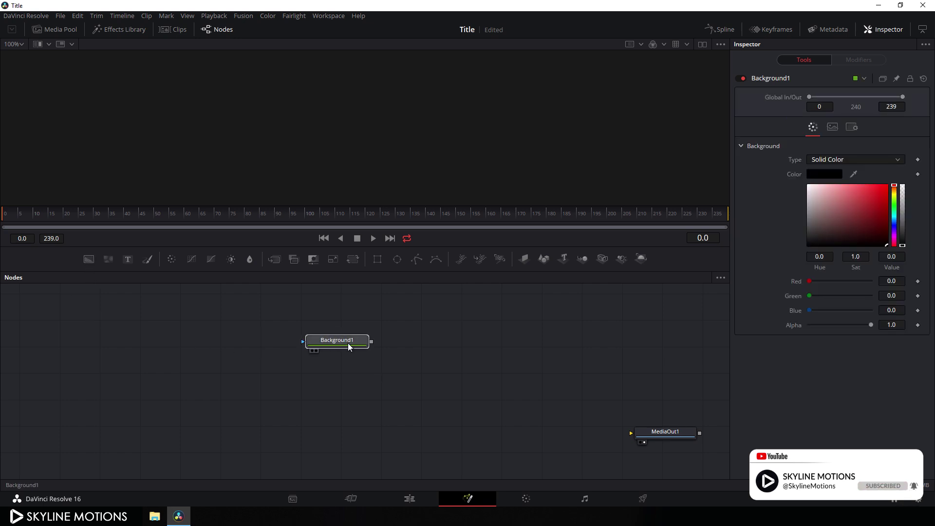
left_click_drag(334, 340, 306, 200)
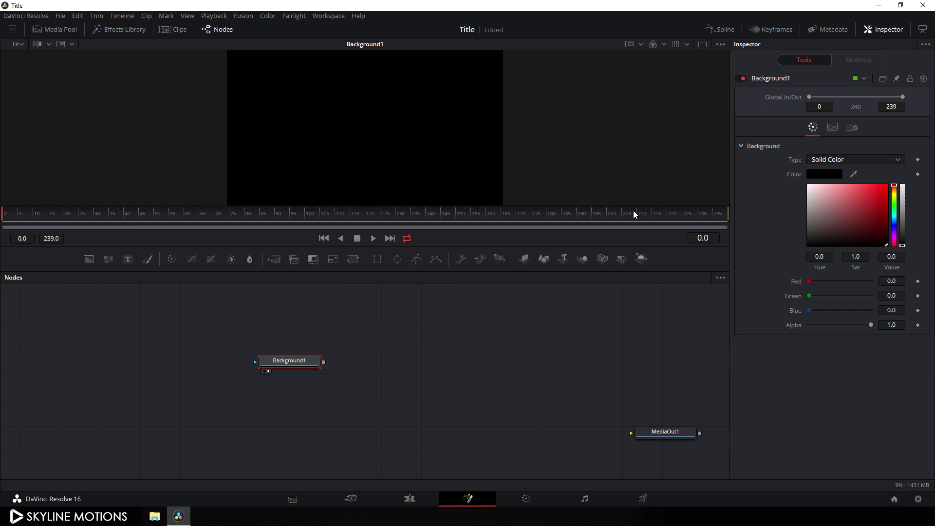
left_click_drag(362, 247, 352, 291)
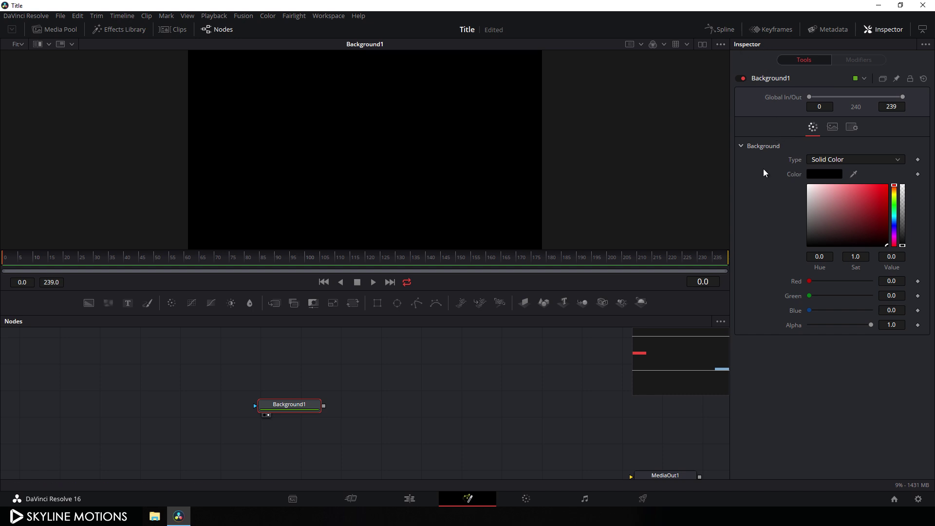
- Change the background to a Gradient running from orange to a magenta-pink with a hue of about 0.904
left_click(827, 158)
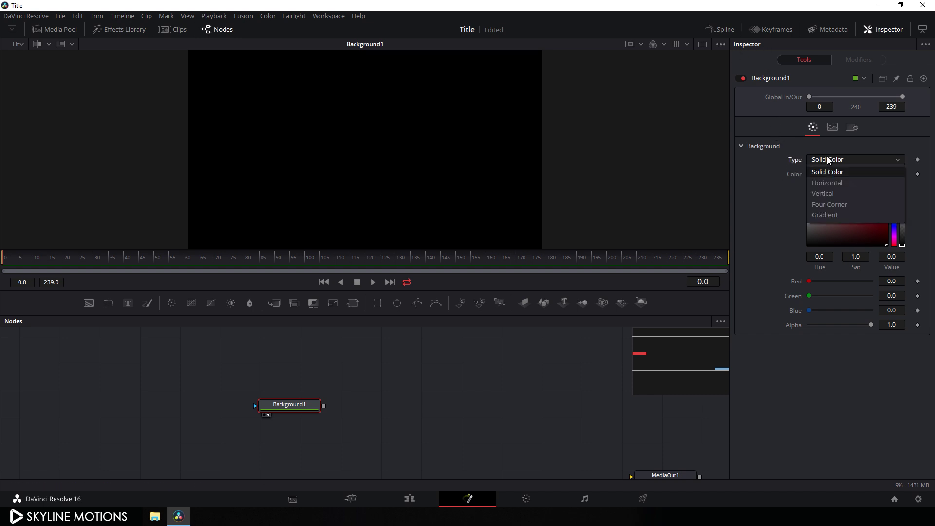
left_click(825, 215)
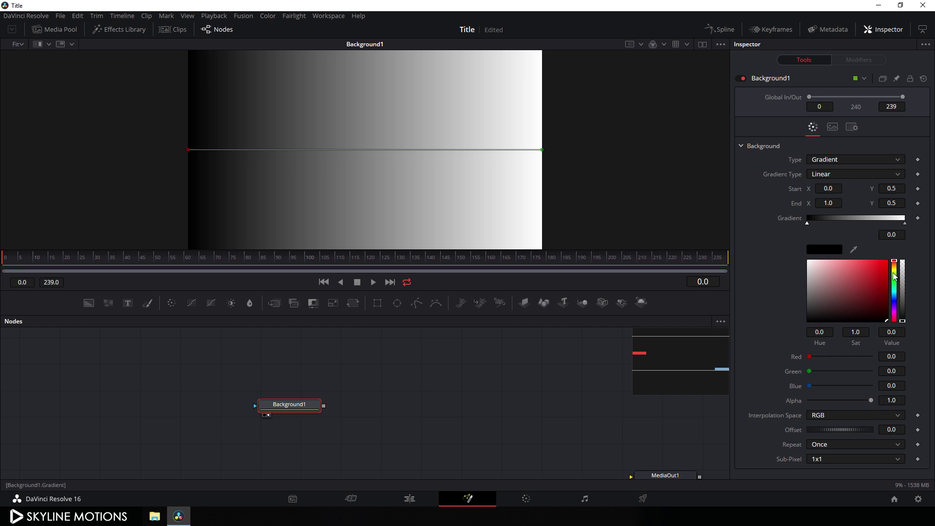
left_click_drag(894, 276, 895, 266)
left_click(905, 224)
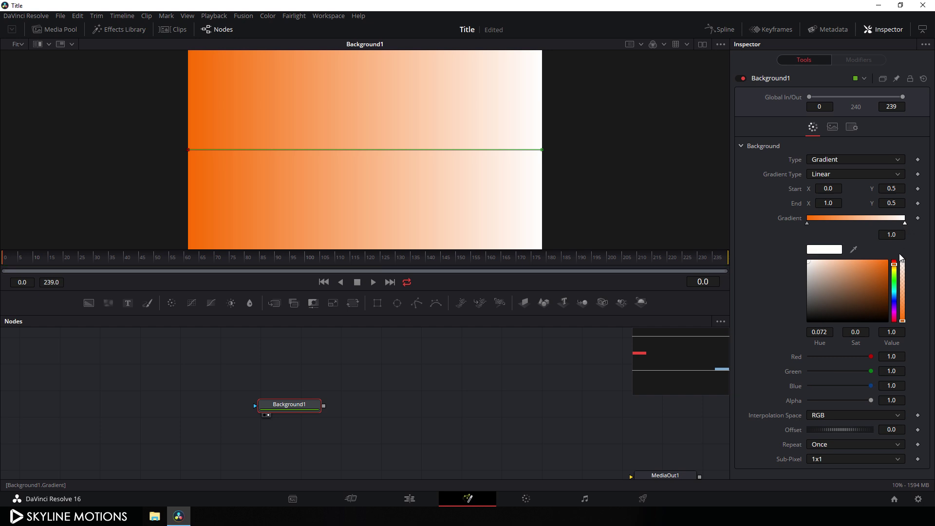
left_click(894, 271)
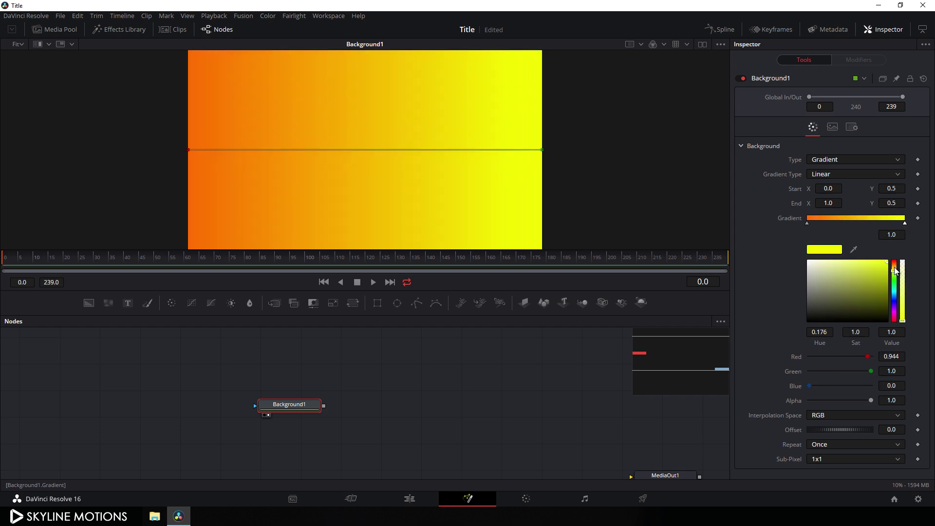
left_click_drag(895, 271, 896, 318)
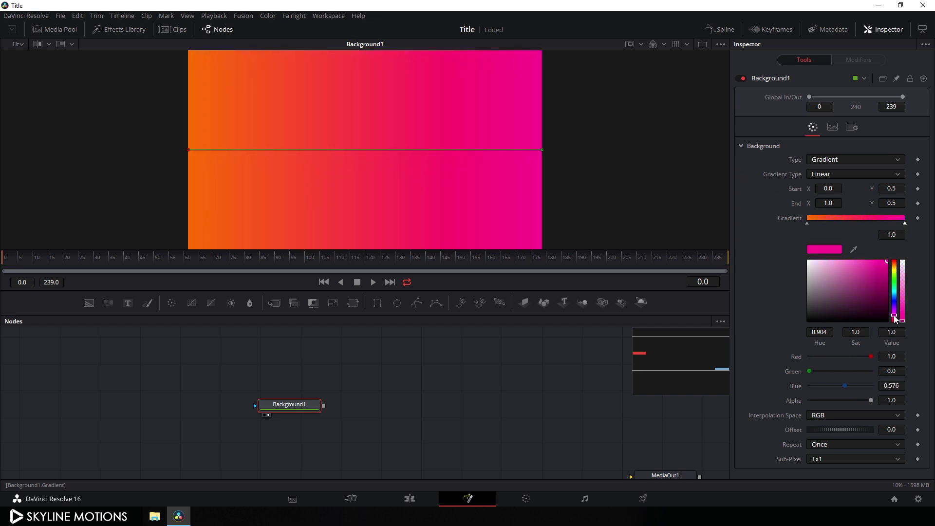
- Run the gradient diagonally across the frame, with its start at X 0, Y 0 and its end at X 1, Y 1
left_click_drag(543, 150, 543, 49)
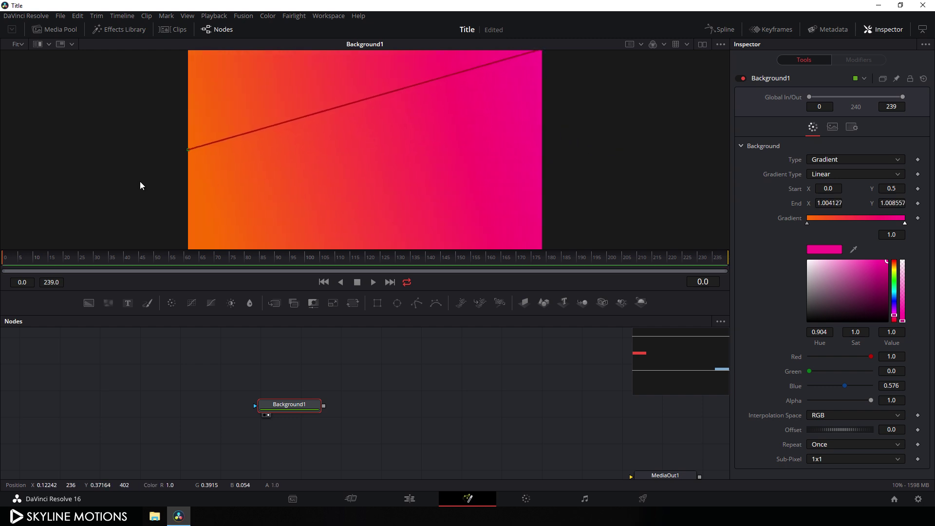
left_click_drag(188, 150, 188, 252)
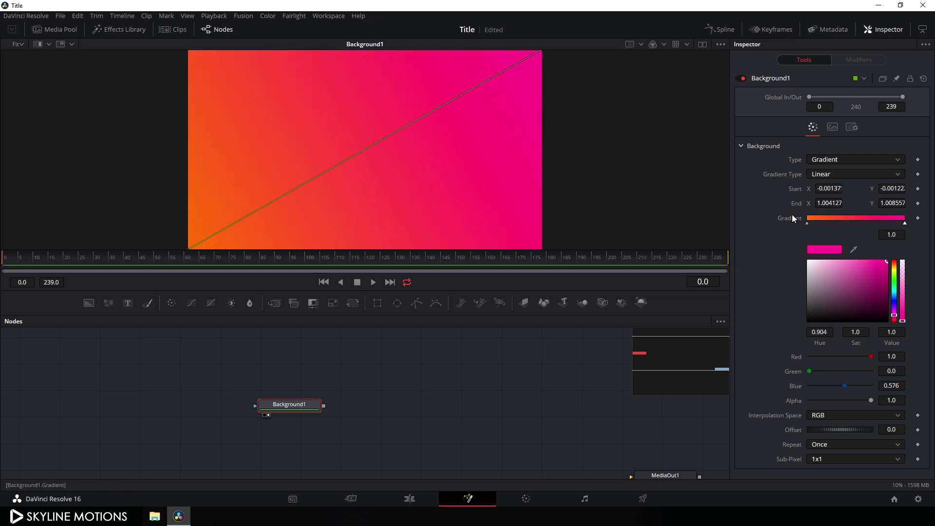
left_click(832, 190)
type("0")
key("Tab")
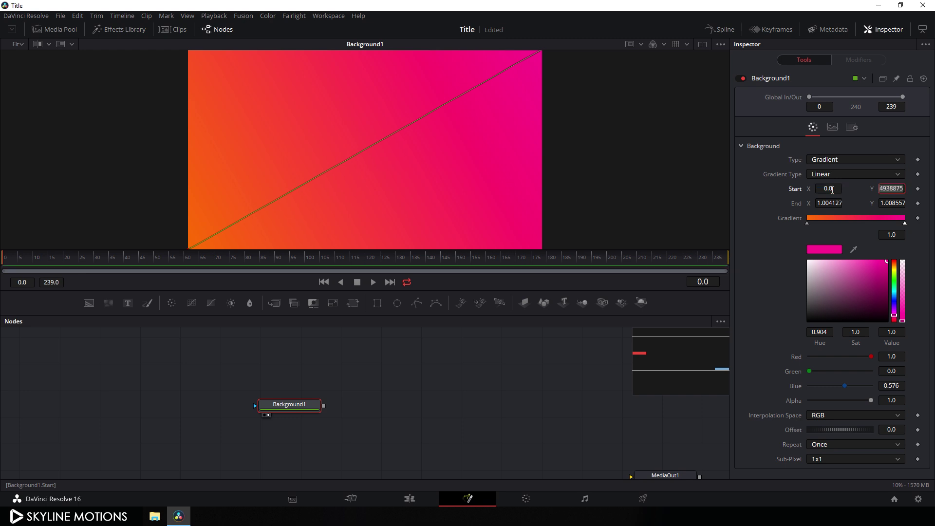
type("0")
key("Tab")
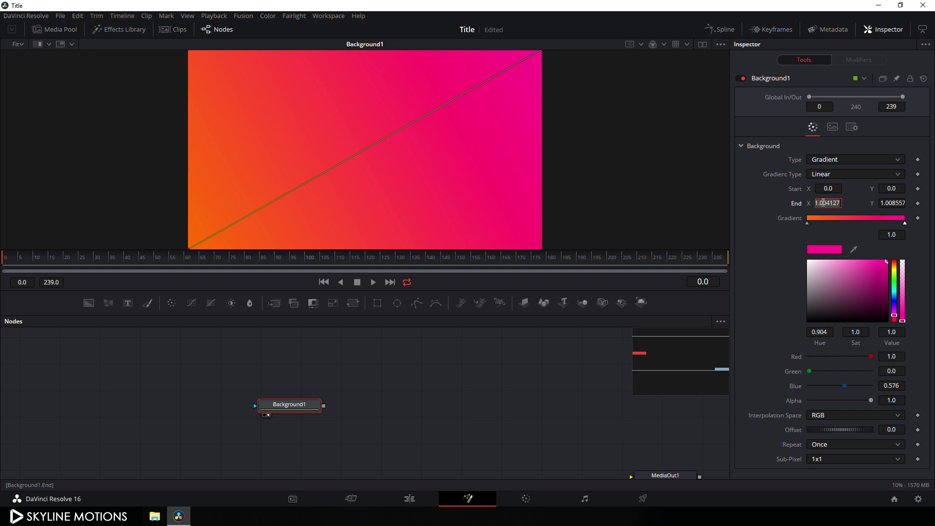
type("1")
key("Tab")
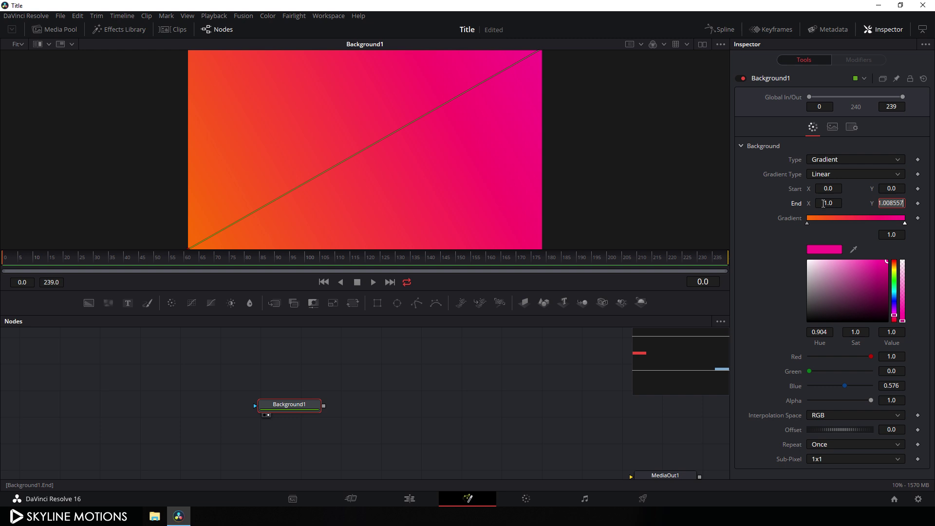
key("Tab")
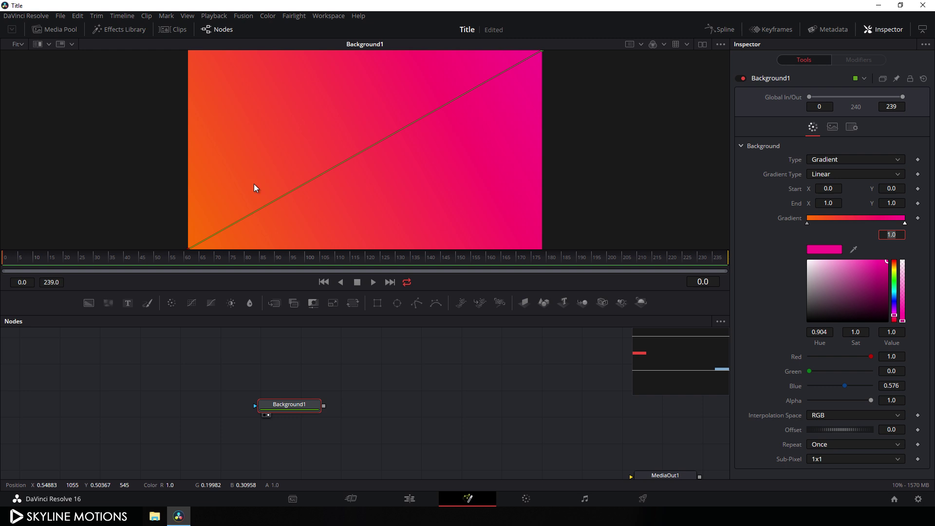
- Rename the Background1 node to "Background" and deselect it
scroll(370, 373, "right", 3)
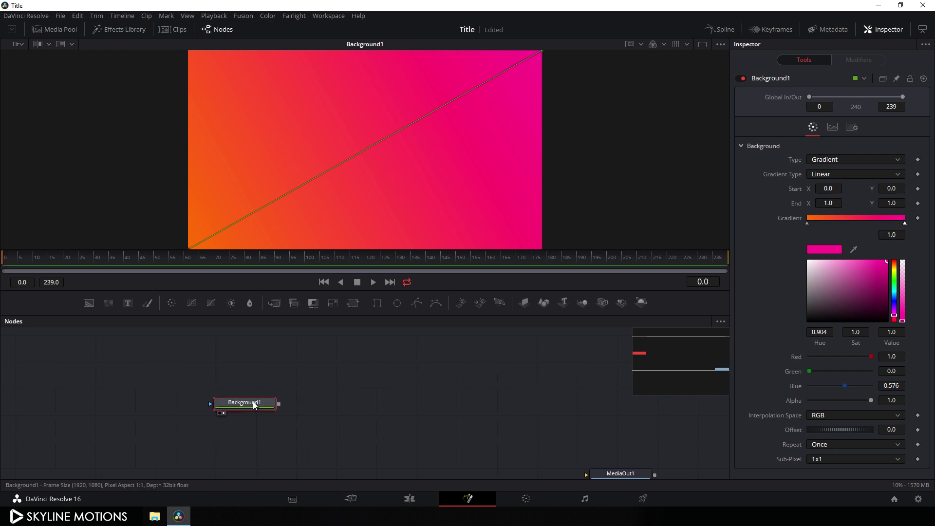
key("F2")
left_click(455, 270)
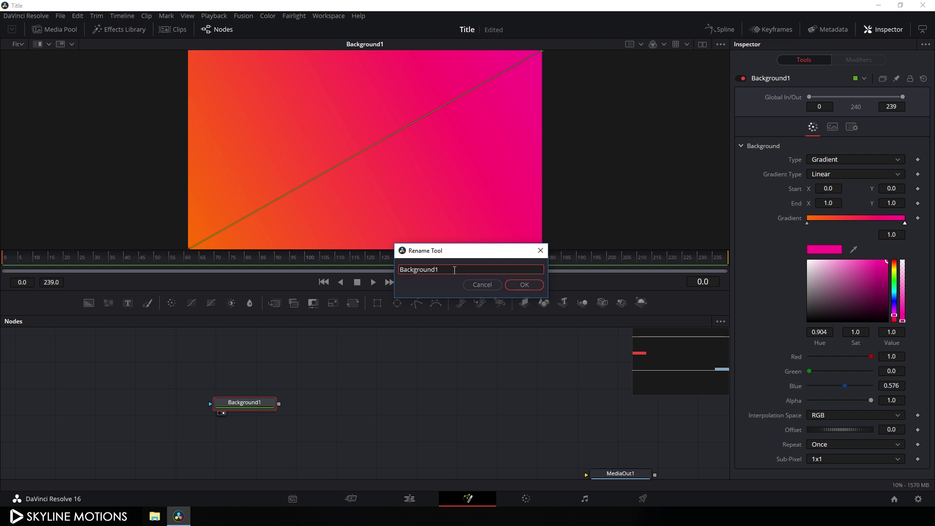
left_click(520, 284)
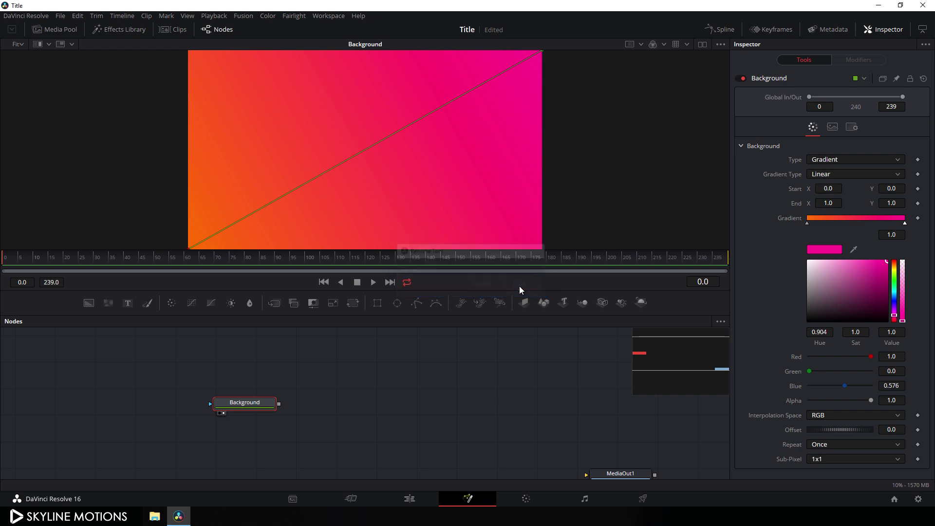
left_click(323, 393)
scroll(299, 391, "right", 3)
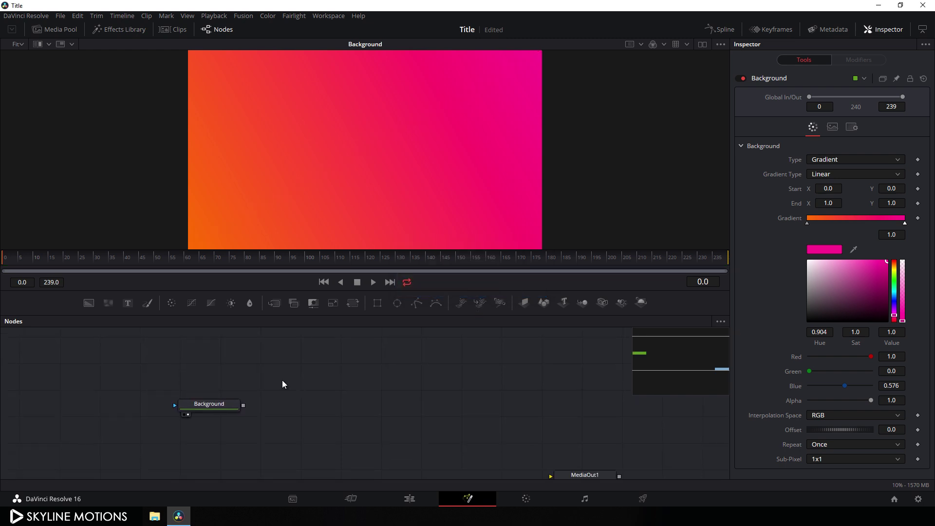
- Add a Text+ node above the Background node and rename it to "Text"
left_click_drag(128, 303, 249, 369)
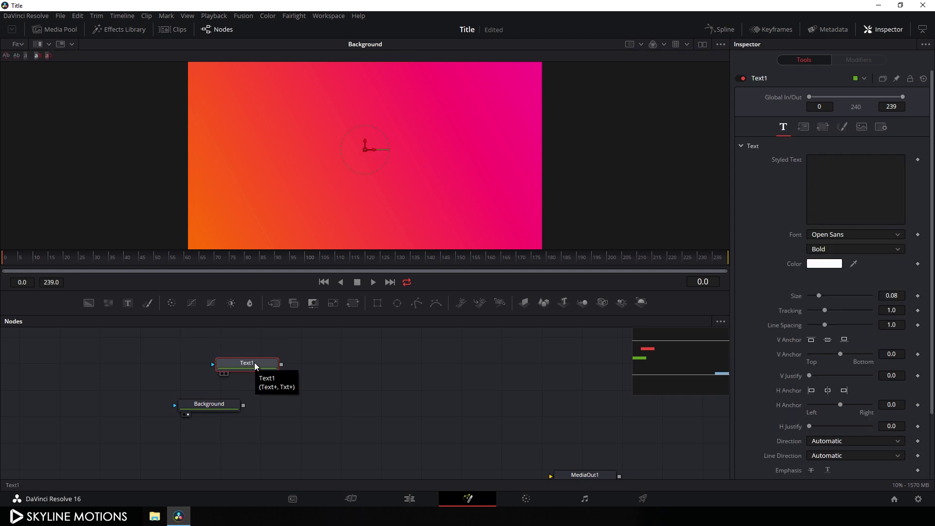
key("F2")
left_click(447, 270)
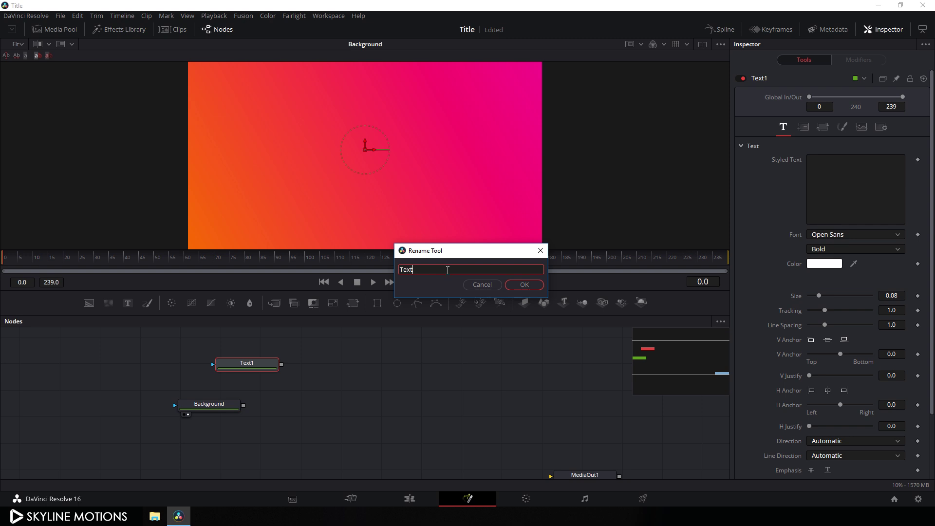
left_click(529, 287)
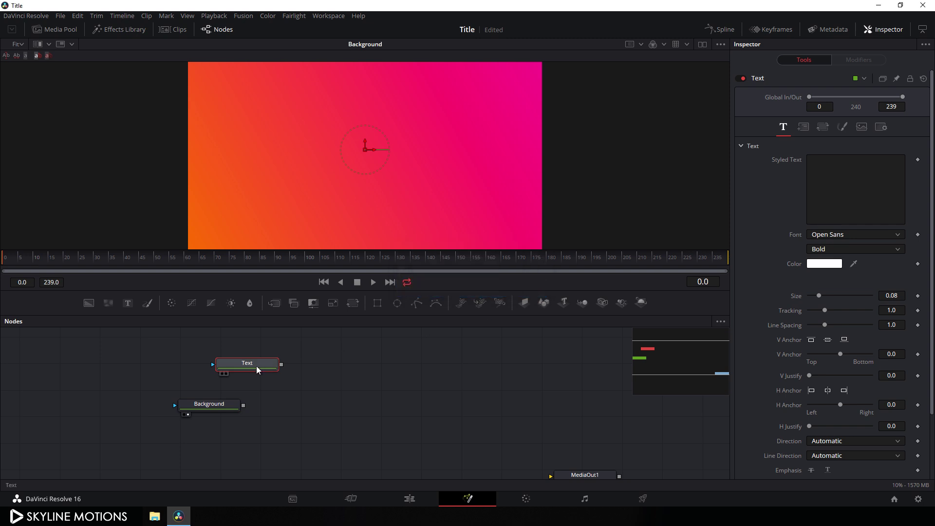
- Show the Text node in the viewer, enter "LOVE" as its styled text and set the font to Gobold
key("1")
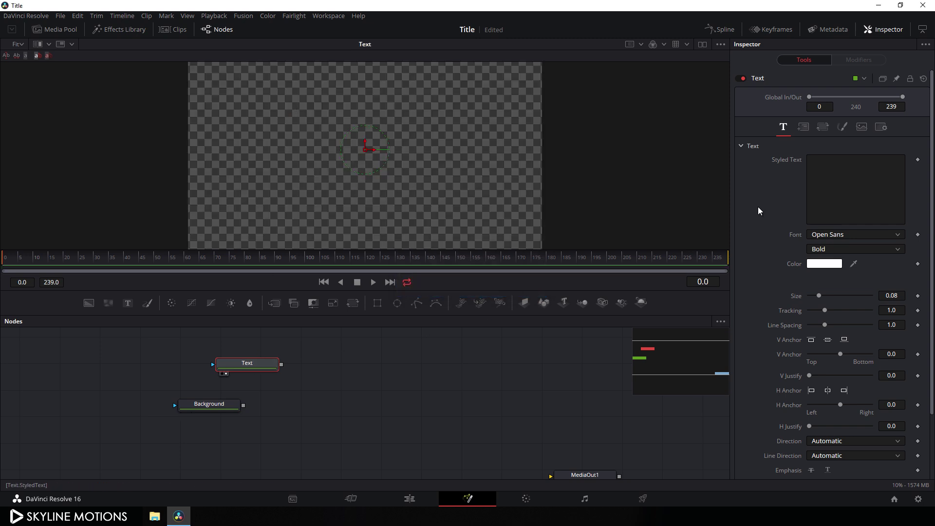
left_click(848, 187)
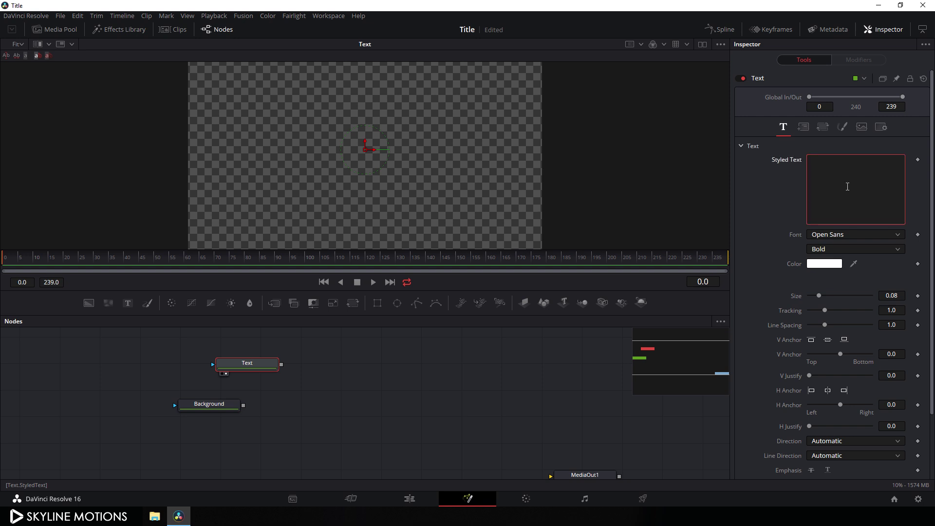
type("LOVE")
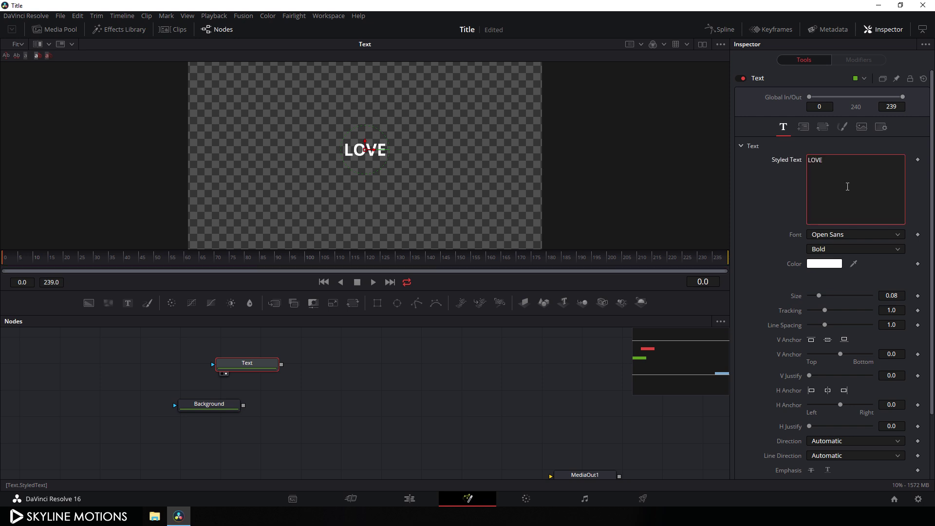
left_click(841, 234)
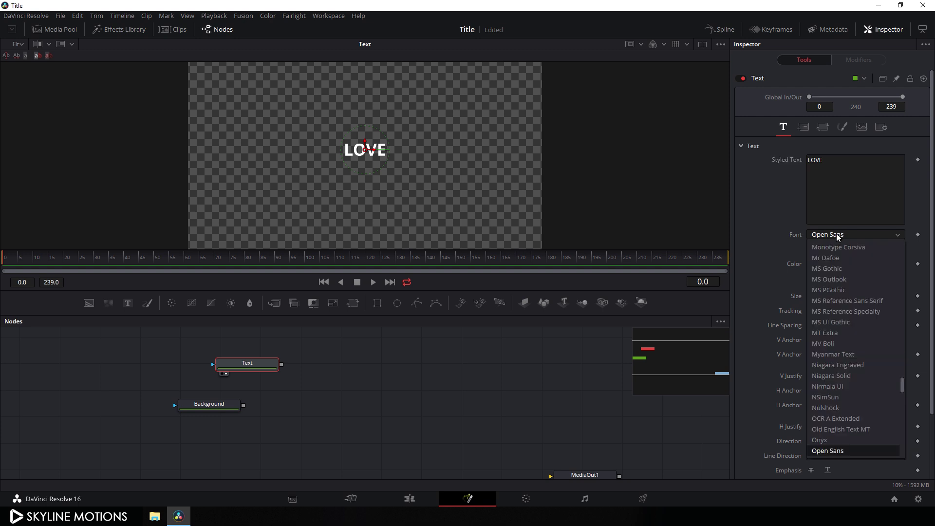
scroll(840, 318, "up", 20)
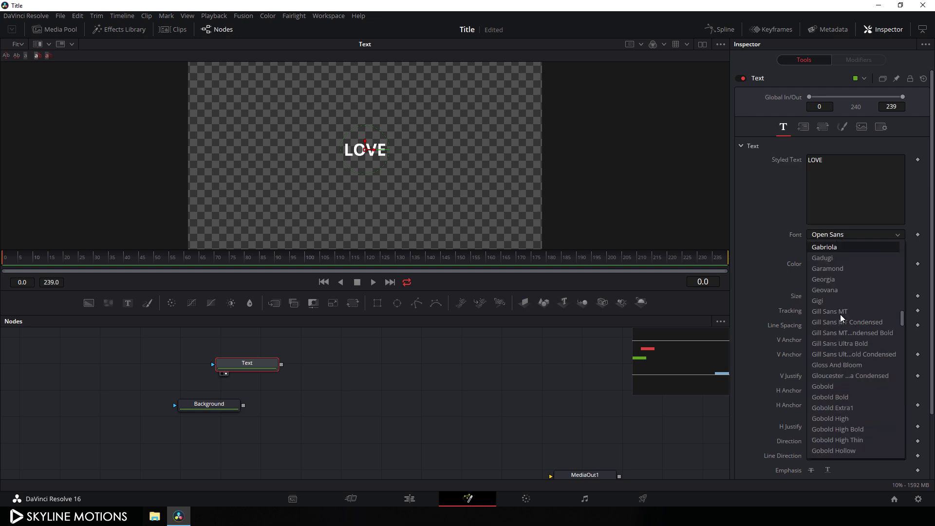
left_click(828, 388)
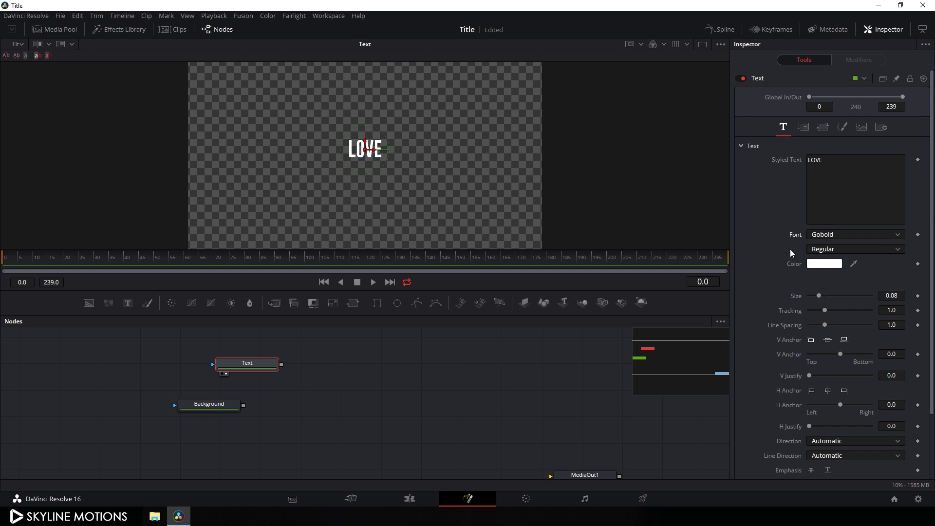
- Set the size of the LOVE text to 0.38
left_click_drag(819, 296, 851, 296)
double_click(895, 296)
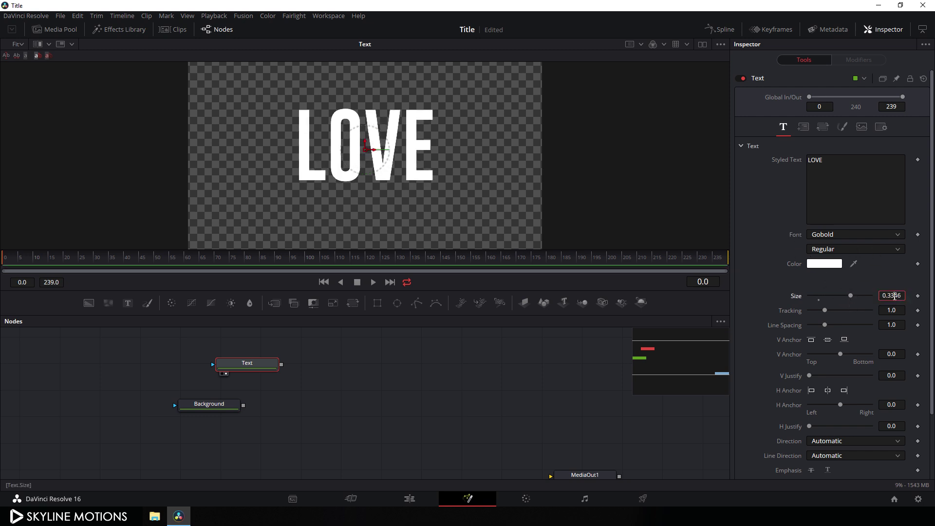
key("BackSpace")
type(".38")
key("Return")
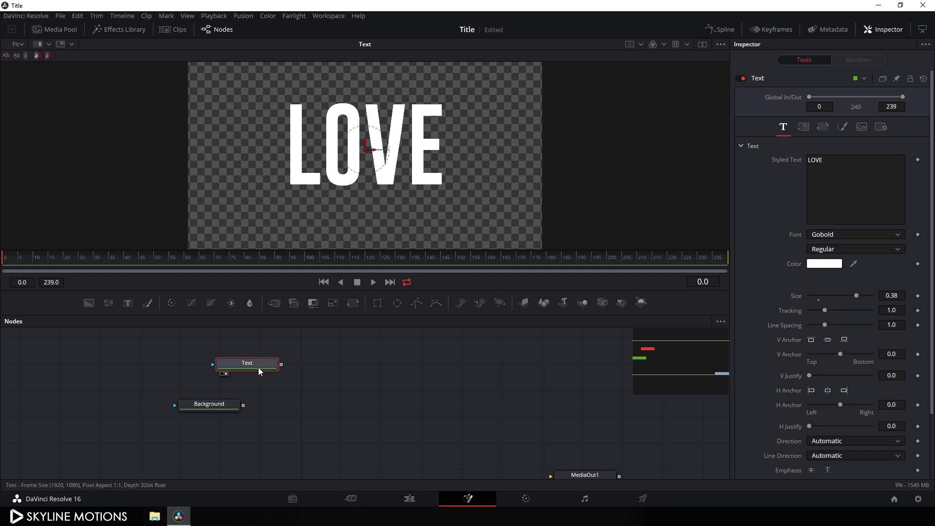
- Merge the Text node over the Background node and show the merged result in the viewer
left_click_drag(260, 371, 227, 371)
left_click_drag(223, 405, 339, 76)
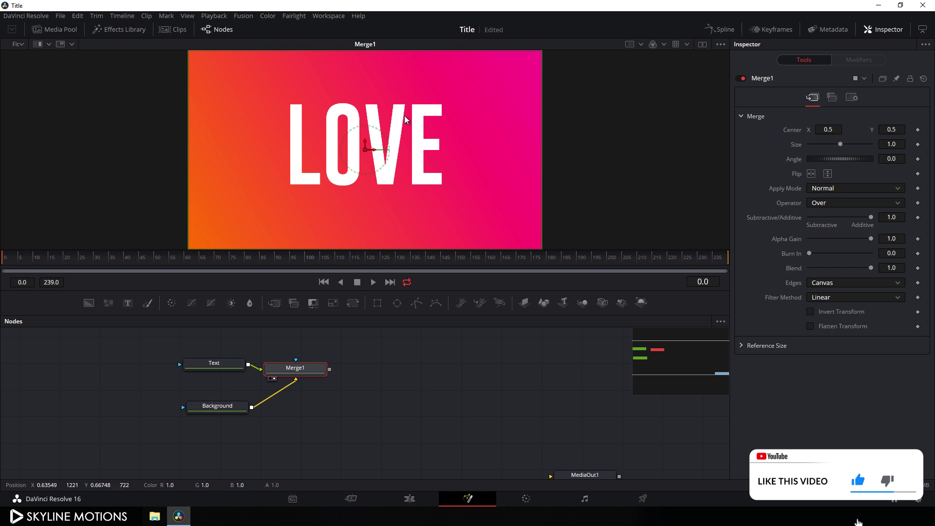
- Show the guides in the viewer over the merged title
right_click(384, 93)
mouse_move(404, 119)
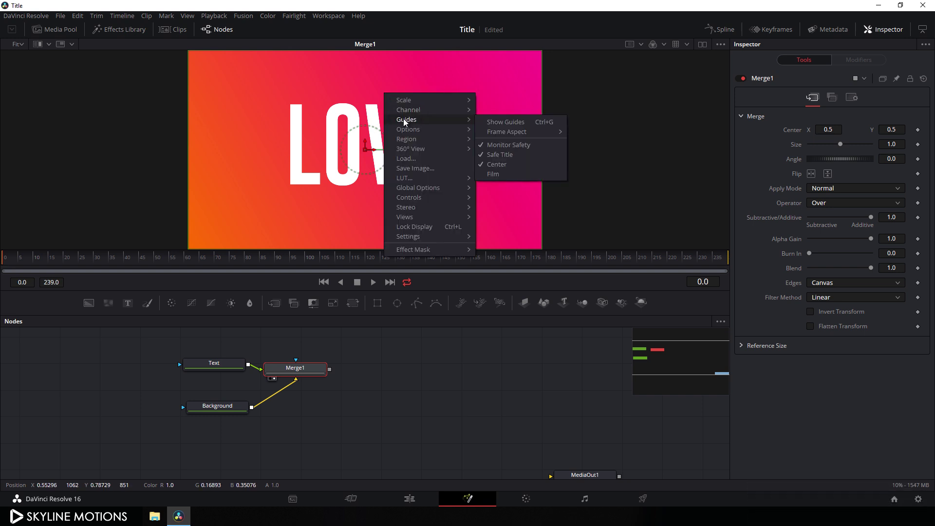
left_click(502, 123)
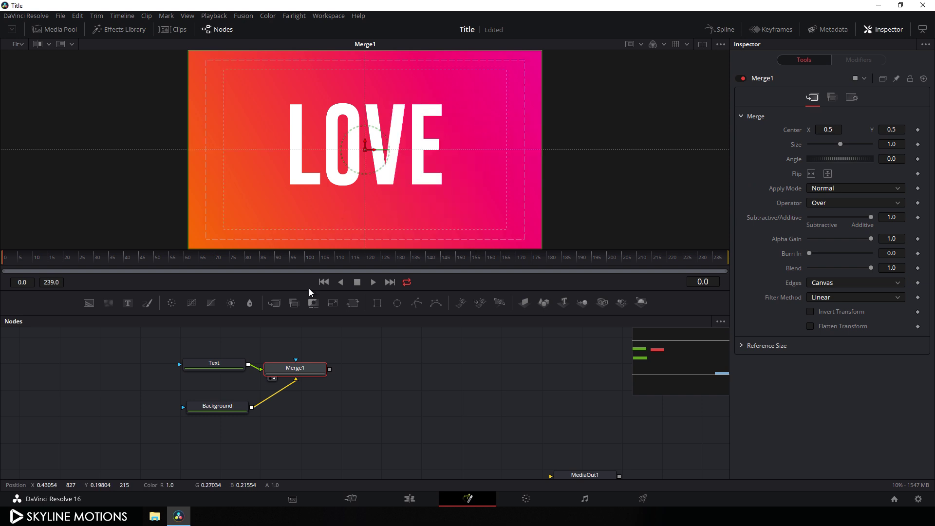
- Move the LOVE text slightly down to centre it vertically on the horizontal guide, and fit the frame in the viewer
left_click(218, 369)
scroll(394, 159, "up", 4)
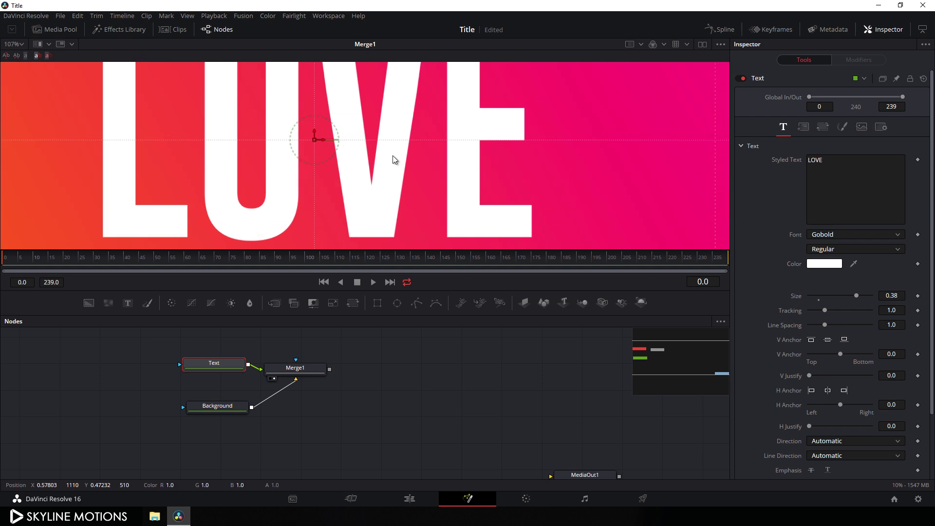
left_click_drag(312, 130, 314, 147)
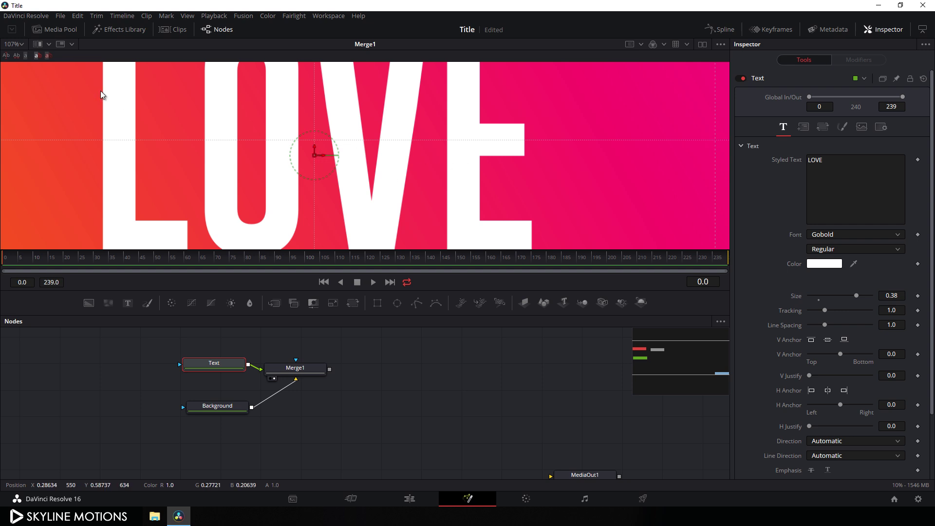
left_click(19, 43)
left_click(18, 57)
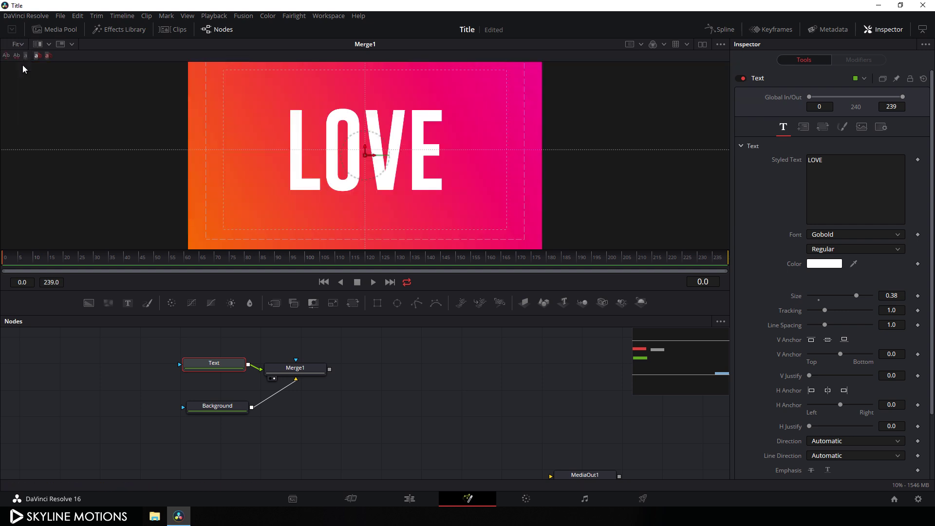
left_click(381, 357)
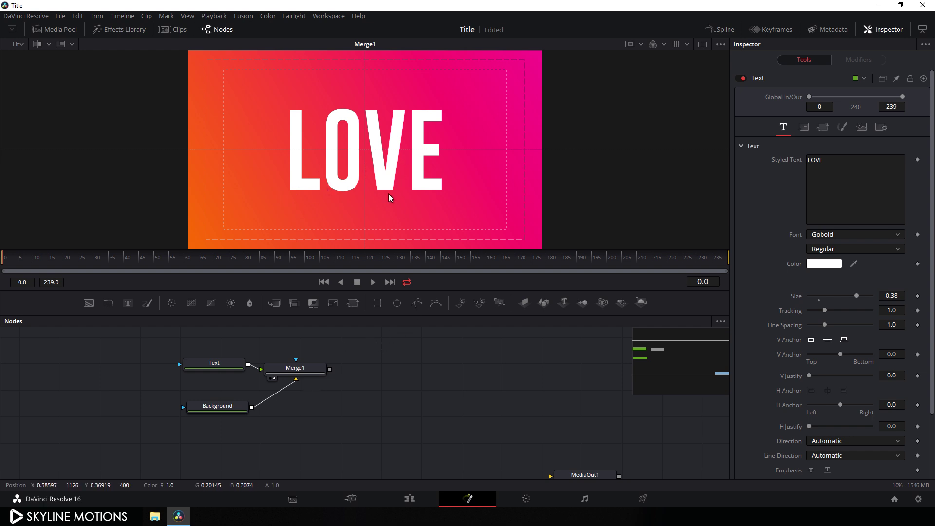
- Add a Follower modifier to the Text node's styled text
left_click(211, 364)
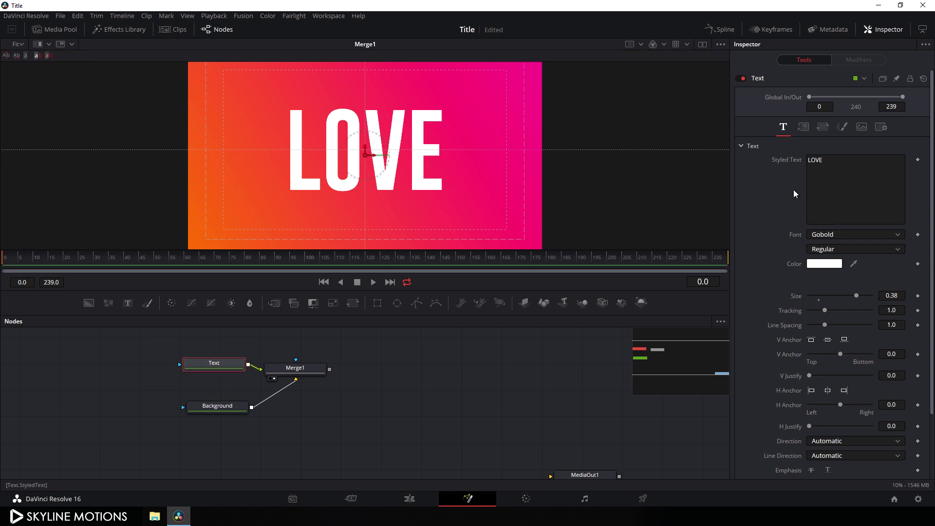
right_click(843, 173)
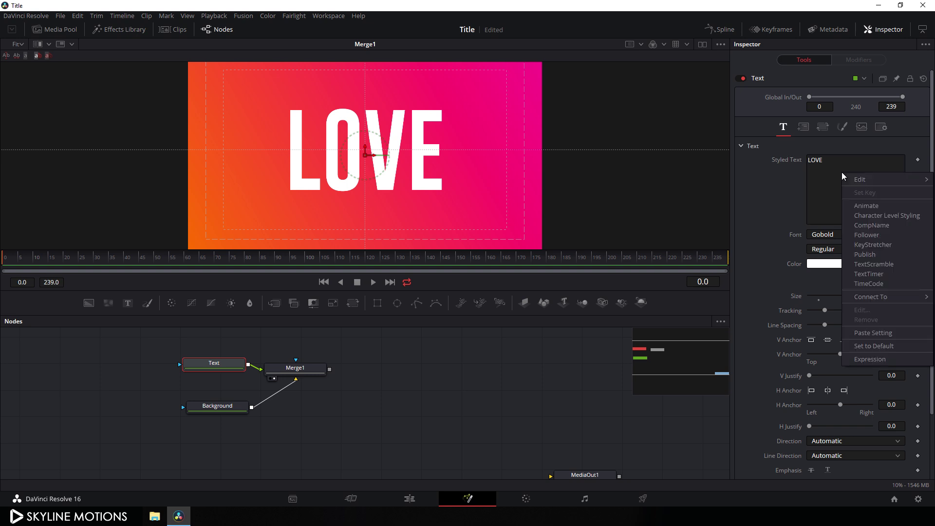
left_click(871, 235)
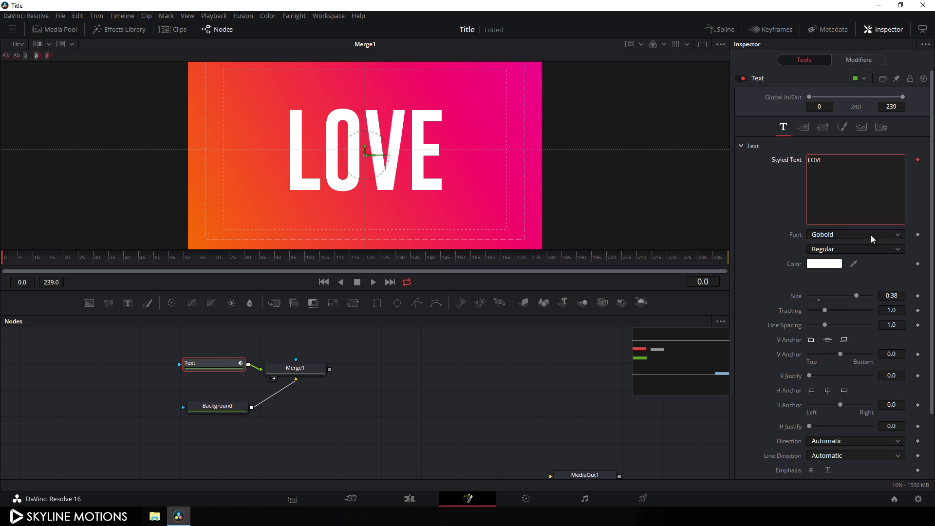
- Keyframe the Follower's shading opacity from 0.0 at frame 0 to 1.0 at frame 60
left_click(857, 61)
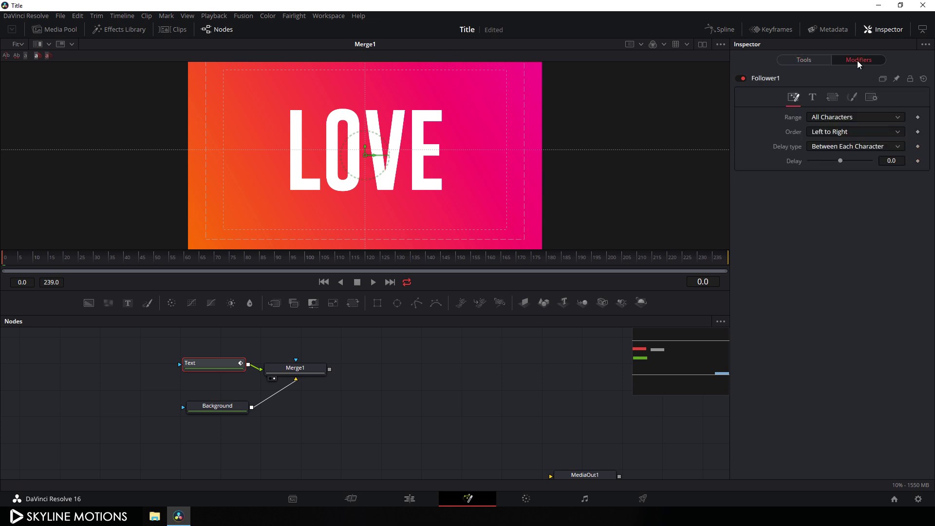
left_click(853, 97)
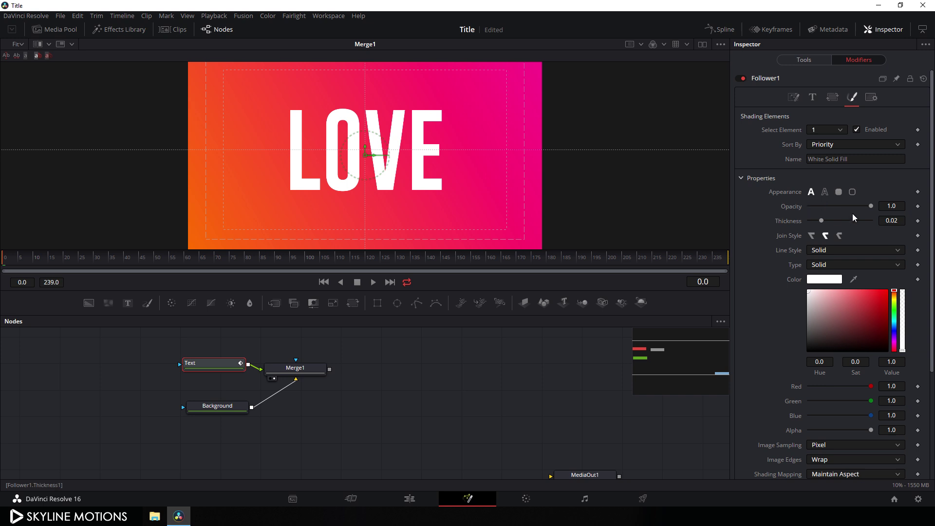
left_click_drag(872, 206, 844, 210)
left_click(149, 257)
left_click_drag(194, 262, 186, 263)
left_click(917, 207)
left_click_drag(182, 263, 2, 270)
left_click_drag(872, 206, 805, 208)
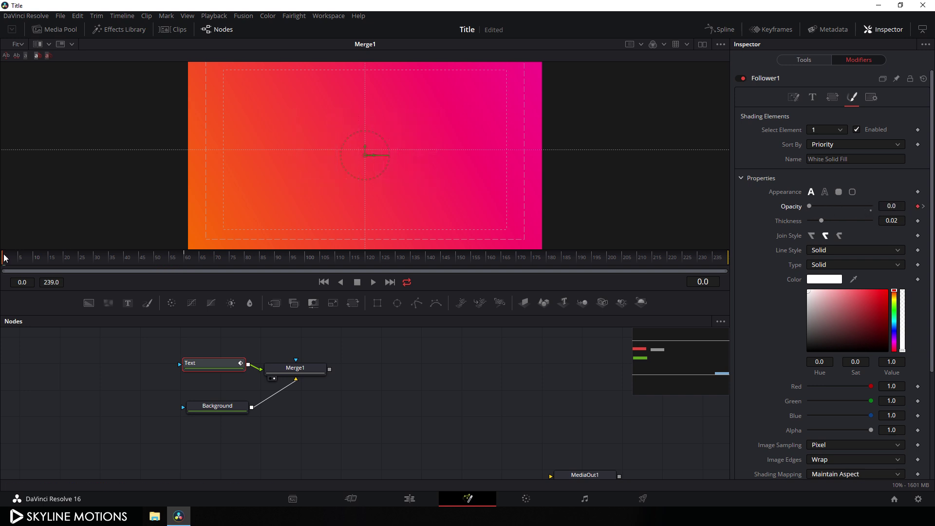
- Set the Follower's delay between each character to 10 and play the fade-in from the first frame
left_click_drag(5, 261, 151, 260)
scroll(471, 158, "up", 2)
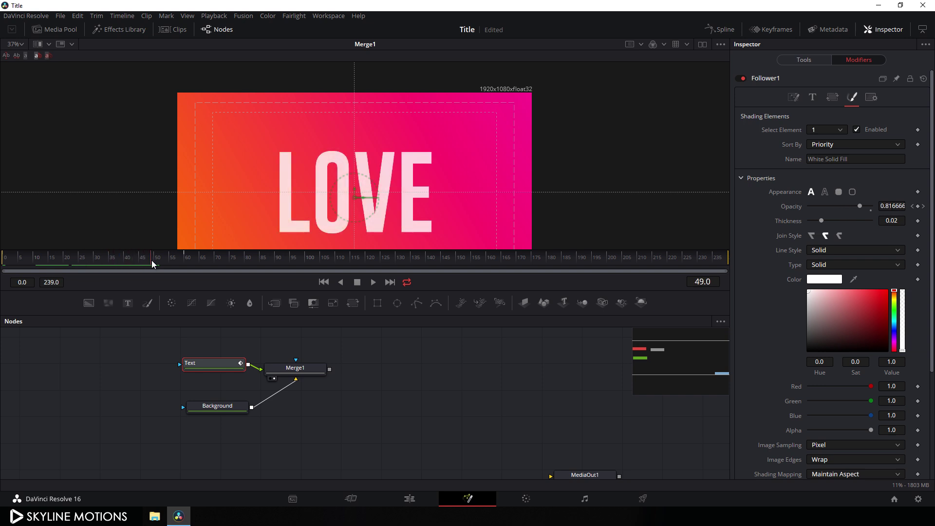
left_click(794, 100)
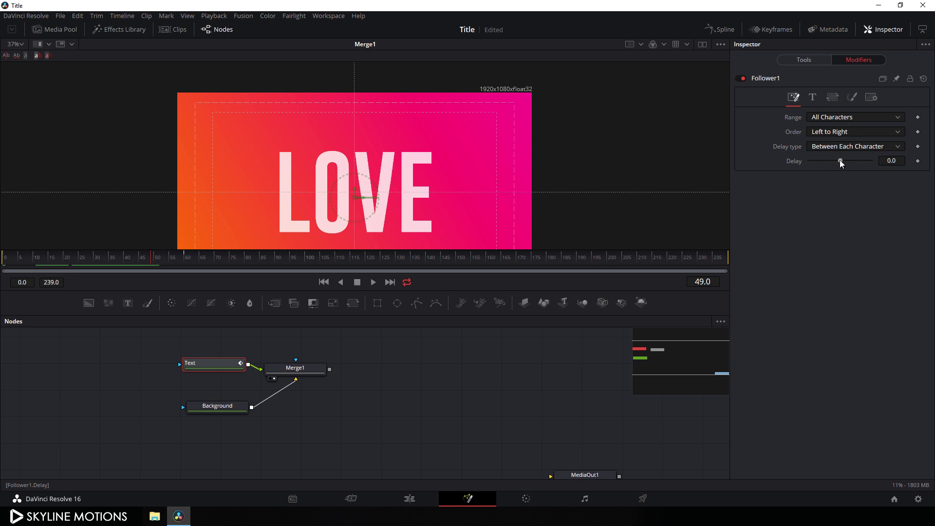
mouse_move(839, 160)
left_mouse_down()
mouse_move(829, 160)
mouse_move(851, 164)
left_mouse_up()
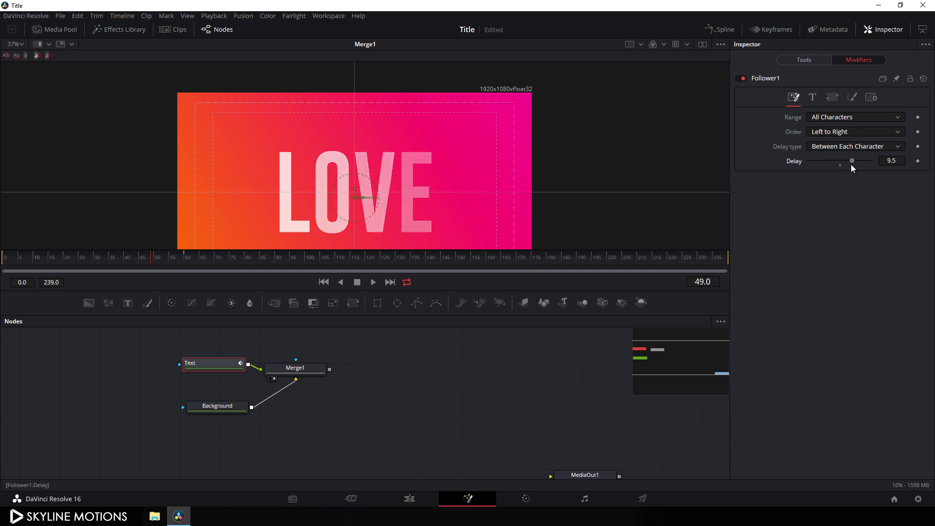
left_click(891, 163)
type("10")
key("Return")
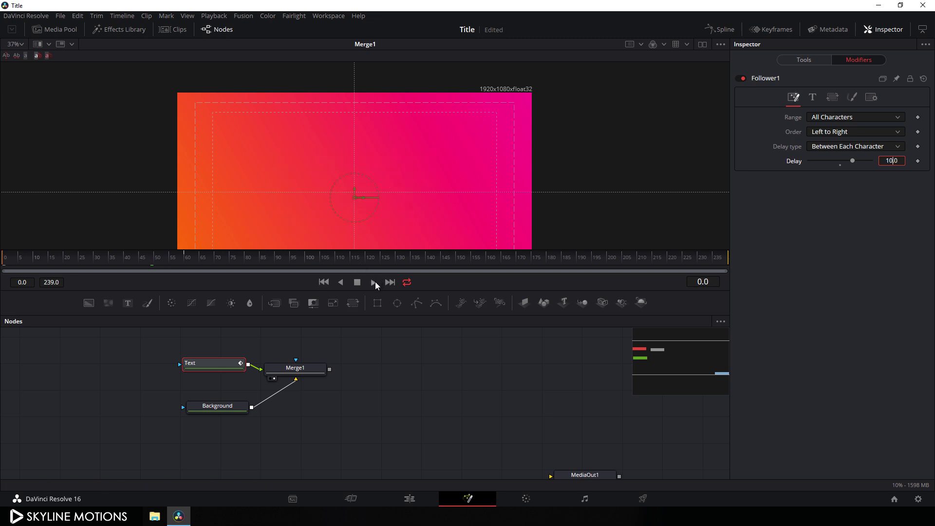
left_click(374, 282)
scroll(443, 181, "down", 1)
scroll(438, 166, "up", 2)
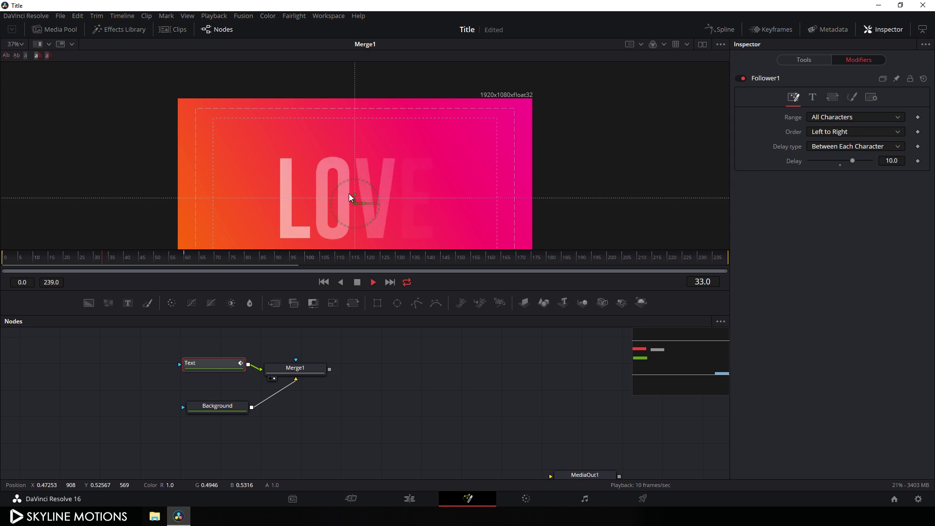
scroll(415, 164, "down", 2)
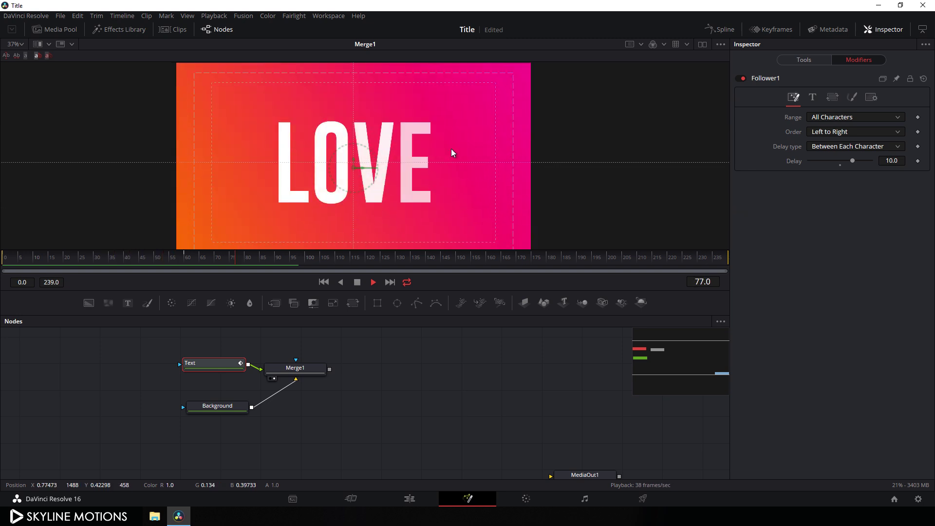
left_click(358, 282)
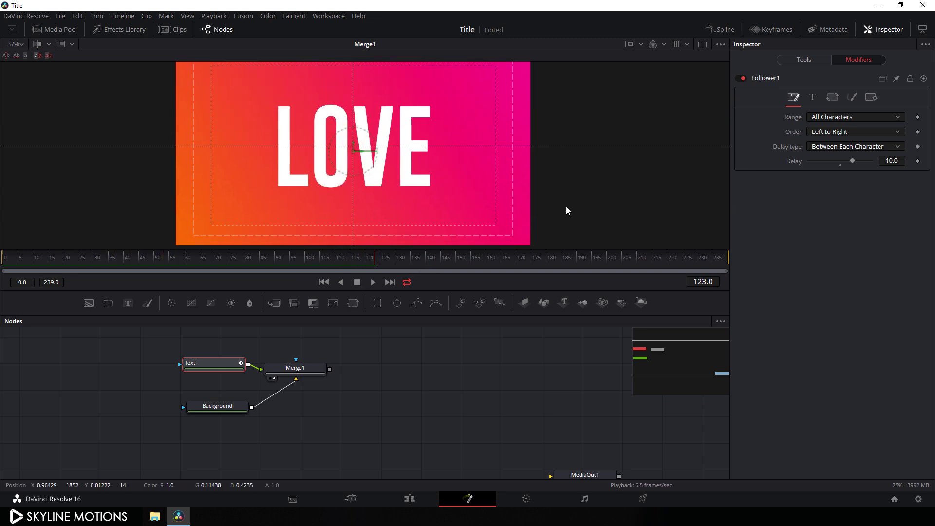
- Change the Follower's order to Random But One by One and play the animation from the start
left_click(818, 133)
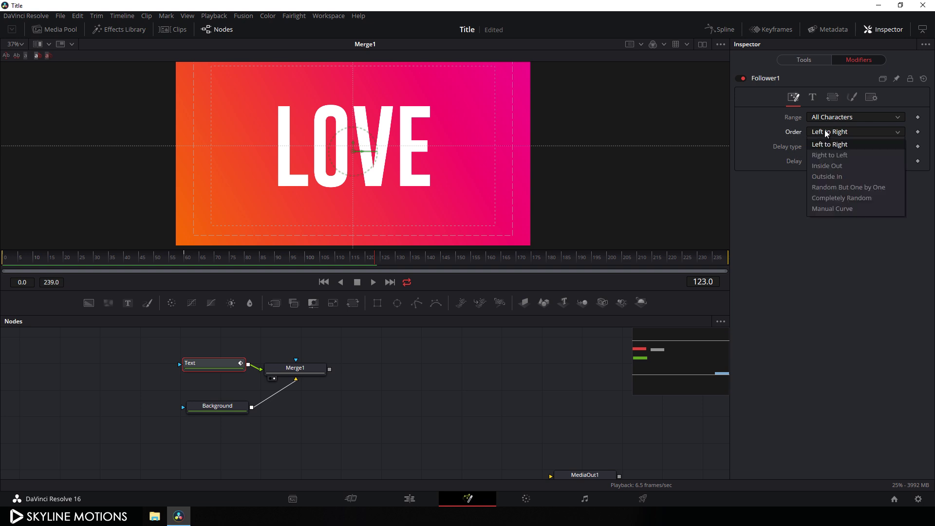
left_click(841, 188)
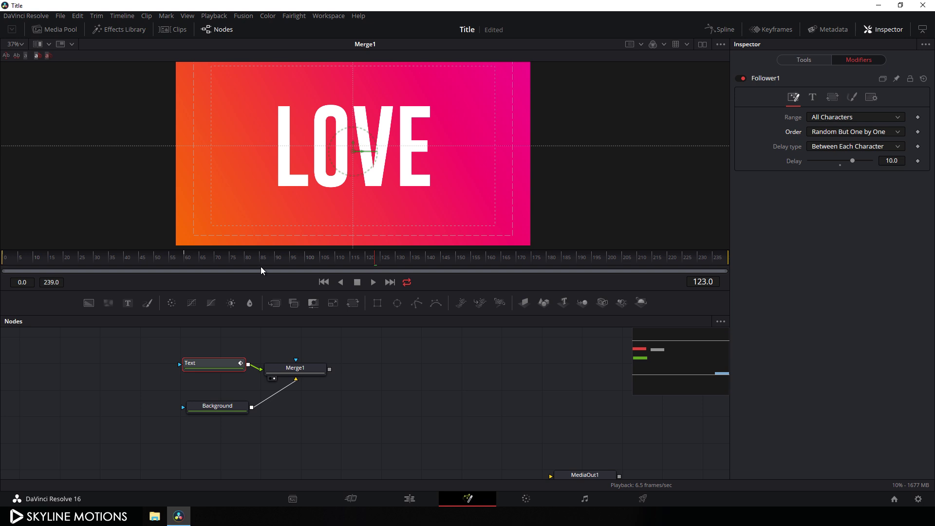
left_click(324, 282)
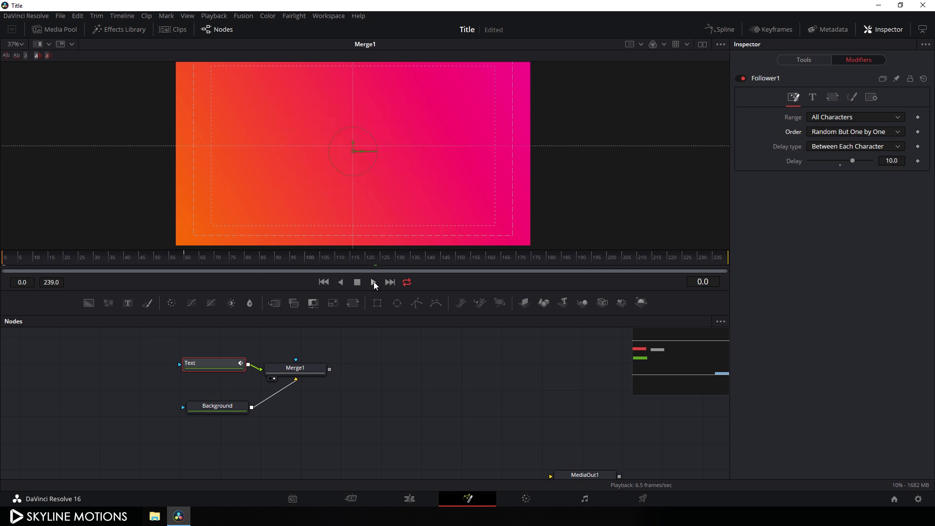
left_click(373, 282)
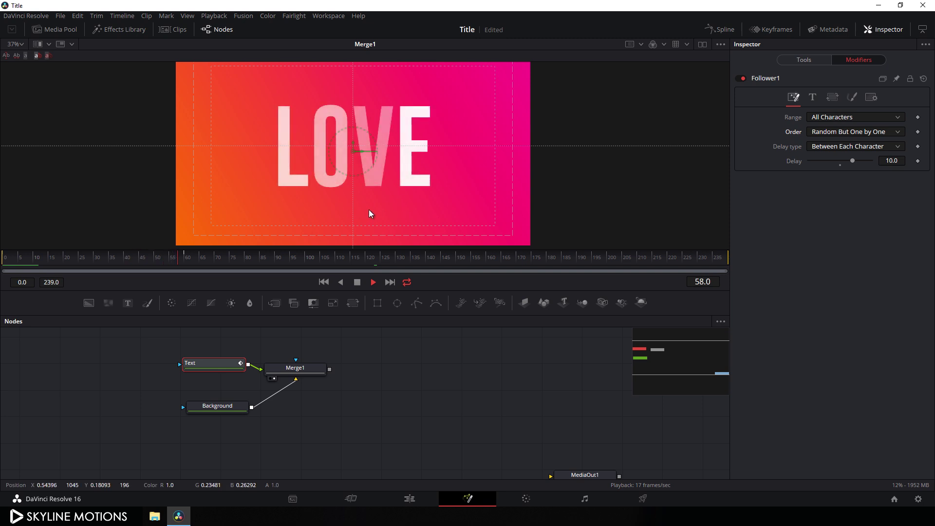
left_click(323, 282)
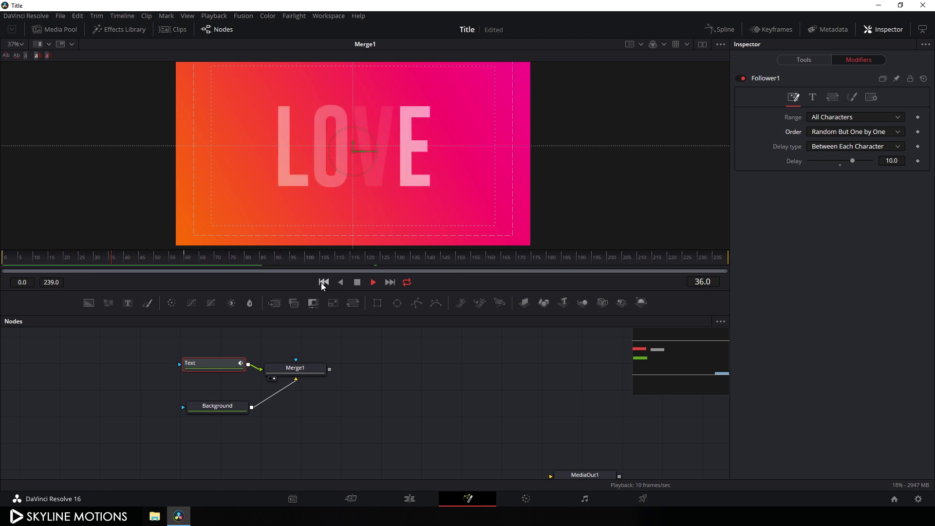
left_click(358, 283)
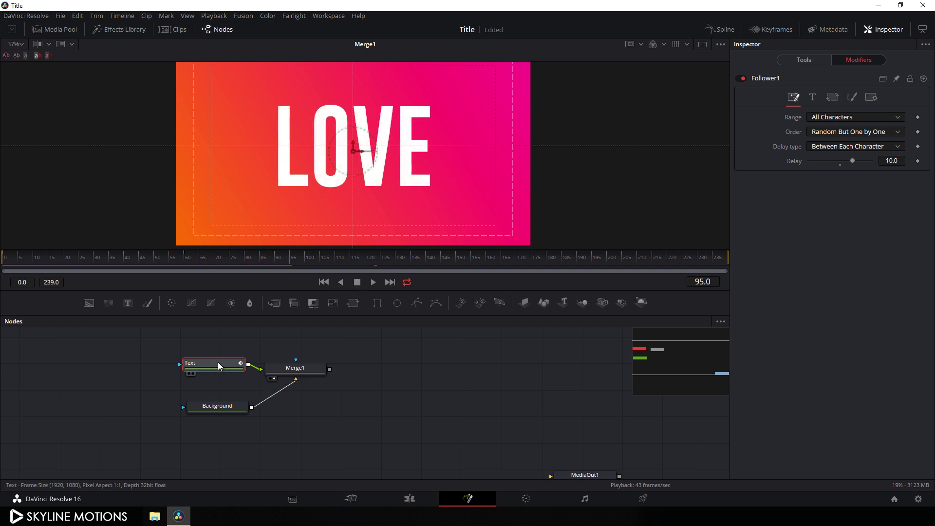
- Set the Text node's tracking to 1.05 and keyframe it at the last frame, 239
left_click(813, 62)
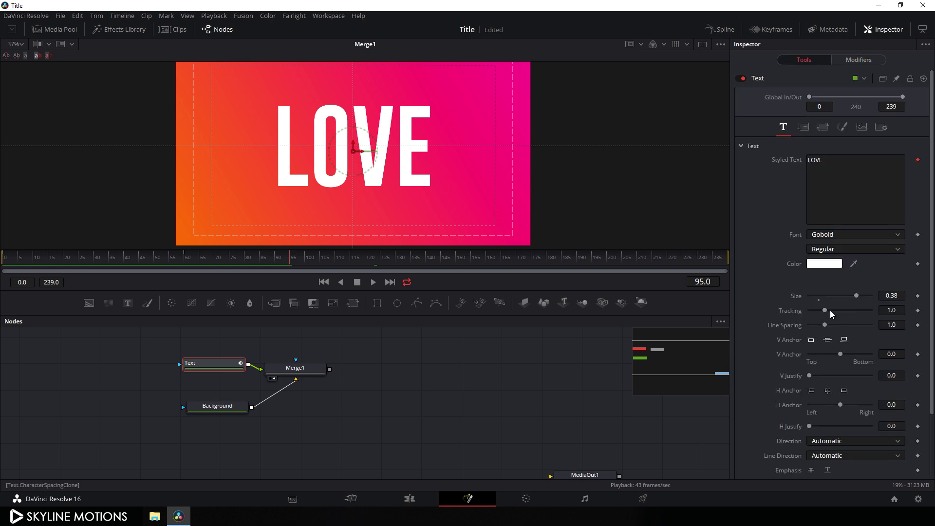
mouse_move(825, 311)
left_mouse_down()
mouse_move(846, 312)
mouse_move(838, 310)
left_mouse_up()
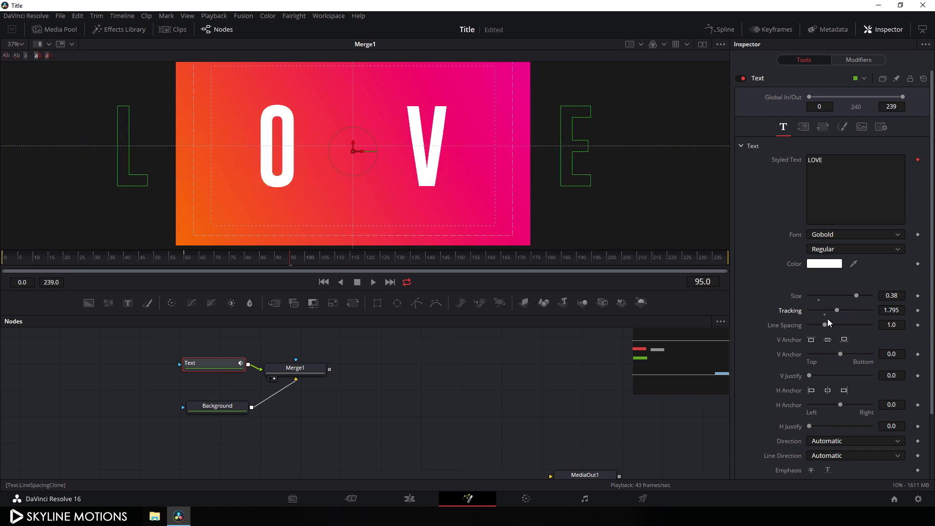
key("ctrl+z")
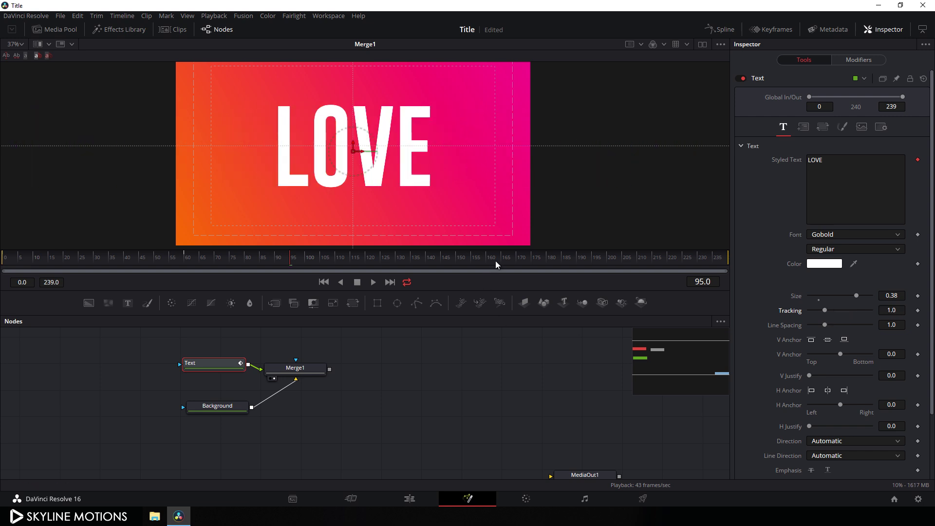
left_click_drag(496, 259, 621, 269)
left_click_drag(823, 311, 846, 311)
left_click(905, 310)
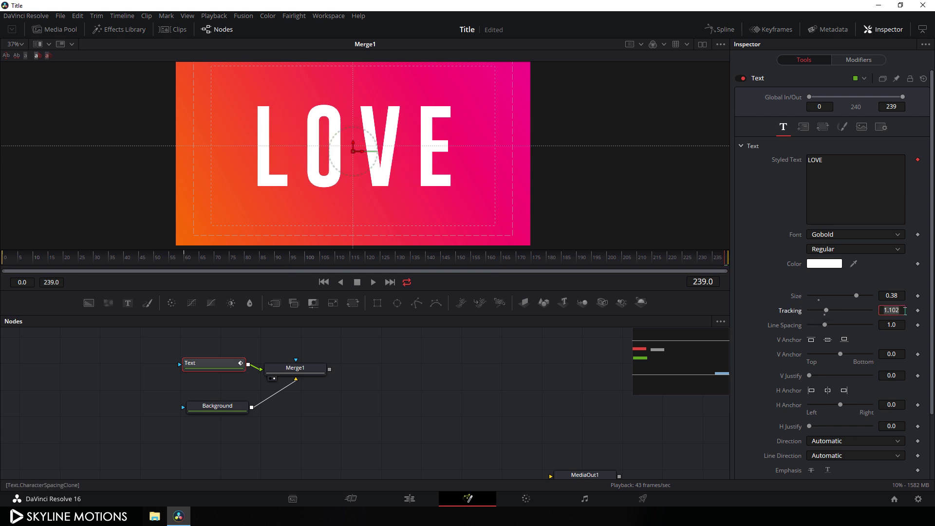
type("1.")
key("Tab")
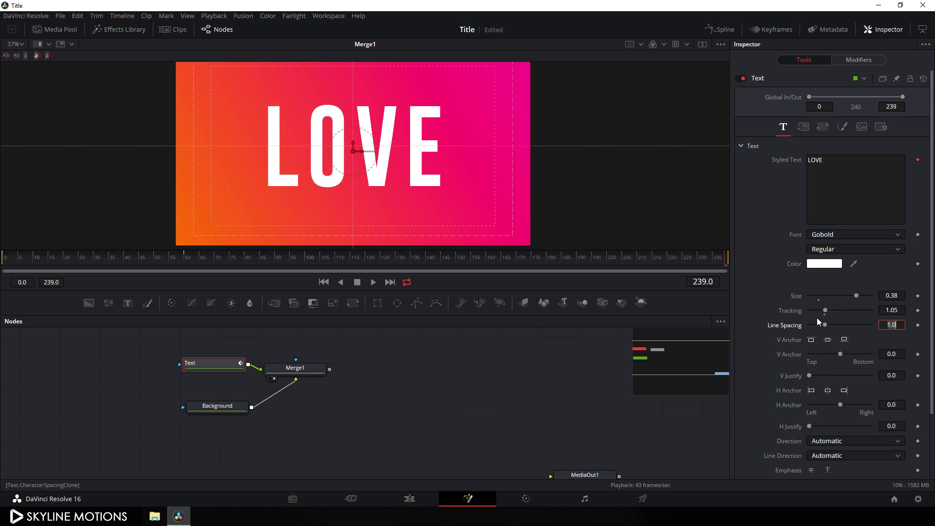
right_click(791, 310)
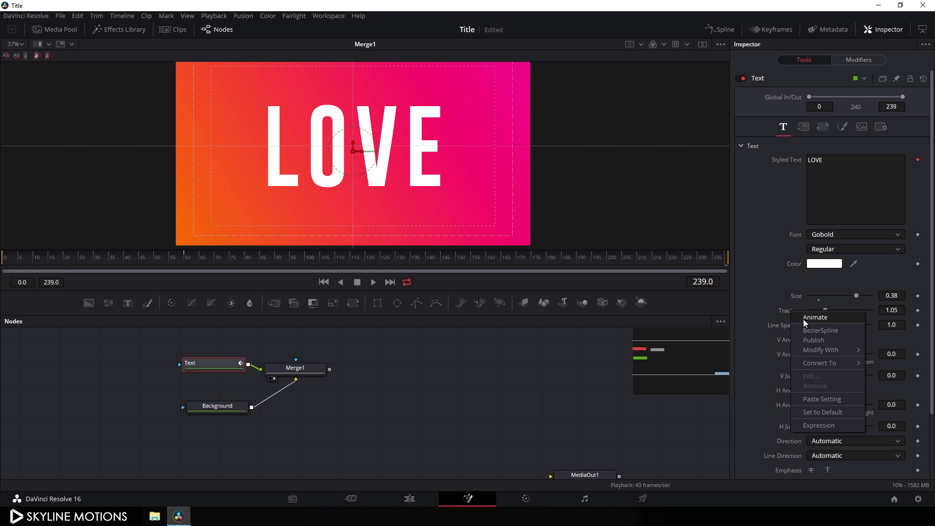
left_click(803, 320)
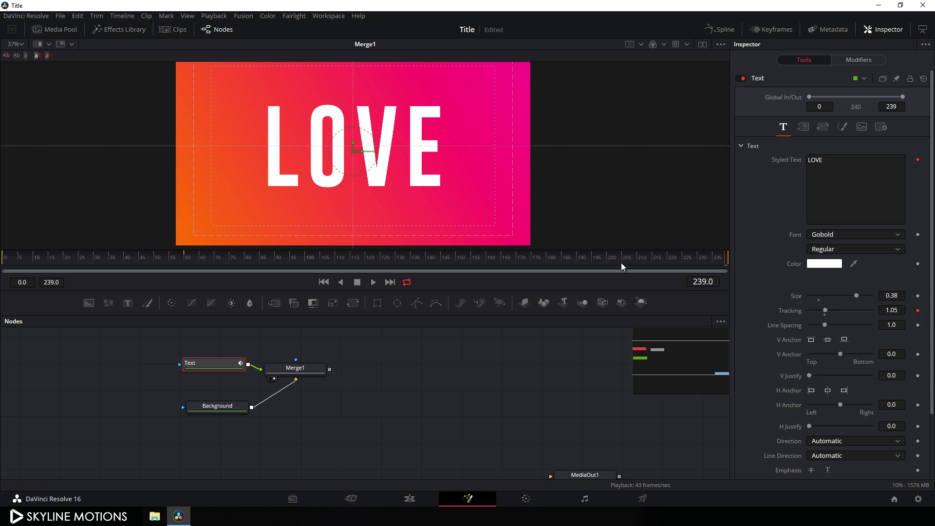
- Keyframe the text's tracking at 0.8 on frame 0 and play the spacing animation
left_click_drag(621, 265, 0, 278)
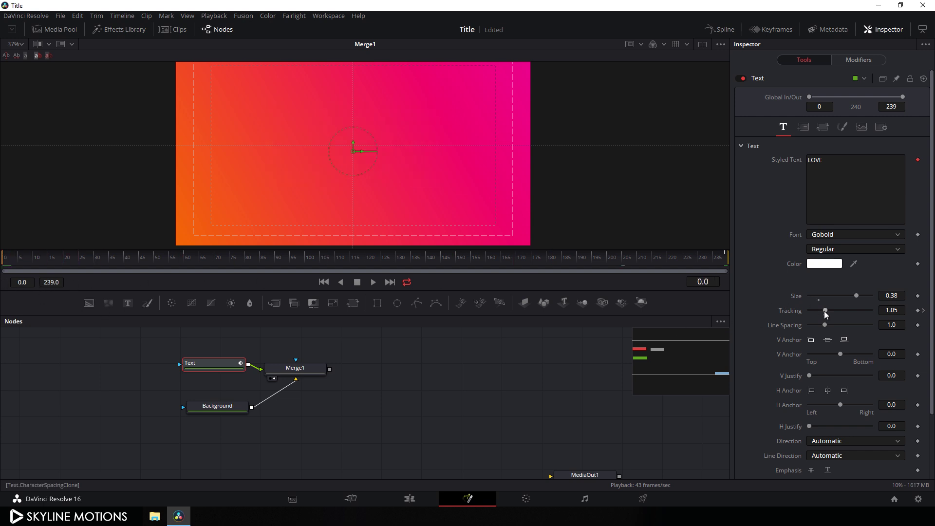
left_click_drag(825, 310, 819, 309)
left_click(891, 310)
key("BackSpace")
key("Tab")
left_click(374, 282)
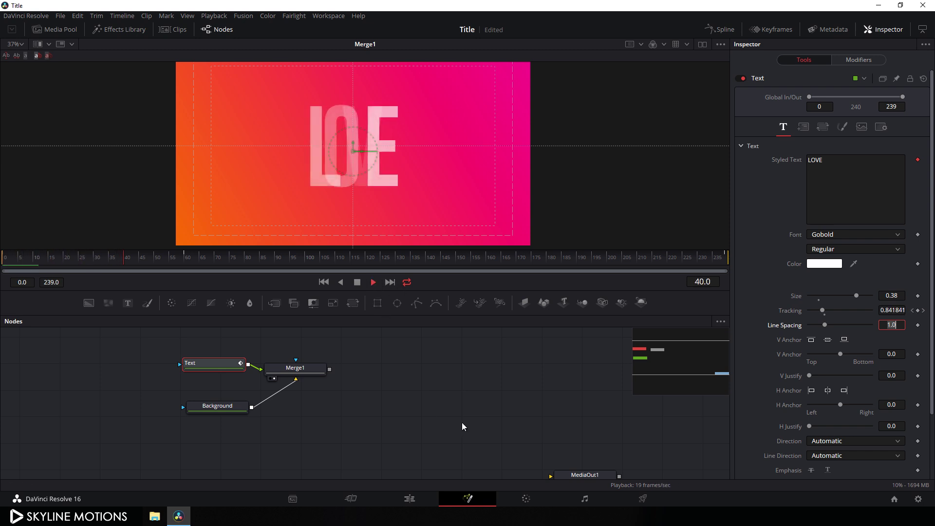
left_click(361, 282)
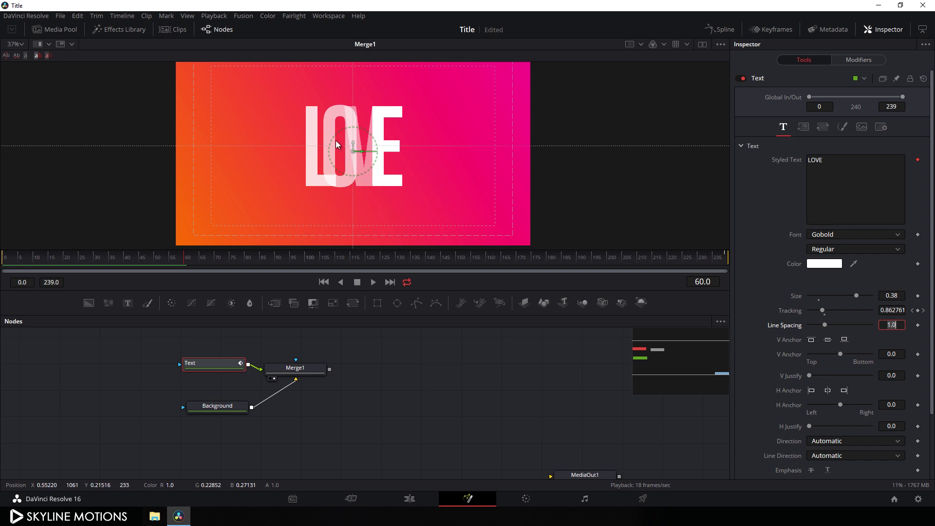
- Show the Character Spacing curve in an enlarged Spline editor, fit it to view, and smooth both of its keyframes
left_click(721, 29)
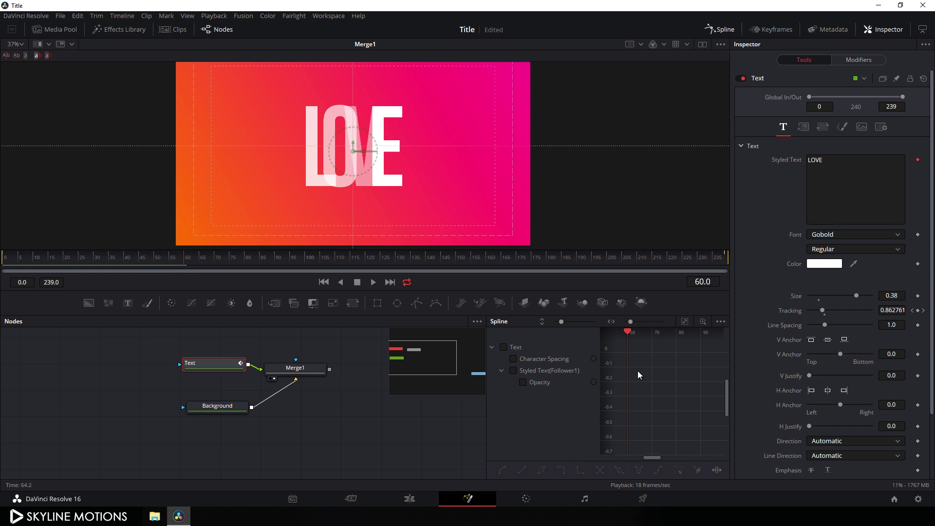
key("F4")
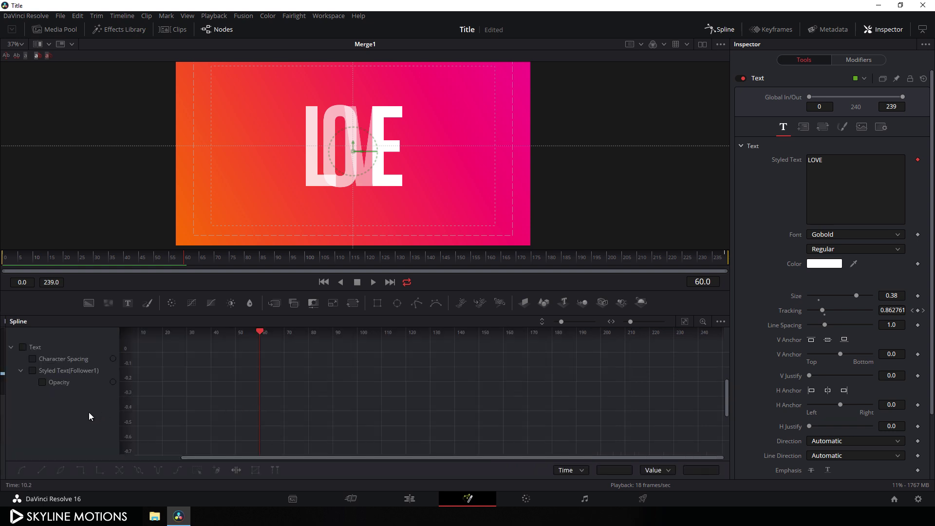
left_click(32, 359)
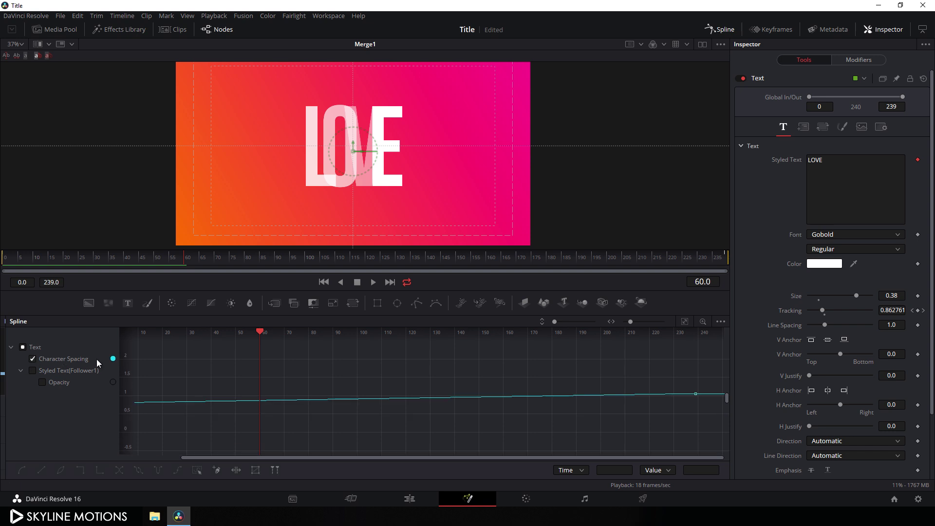
left_click(685, 323)
left_click_drag(681, 347, 170, 453)
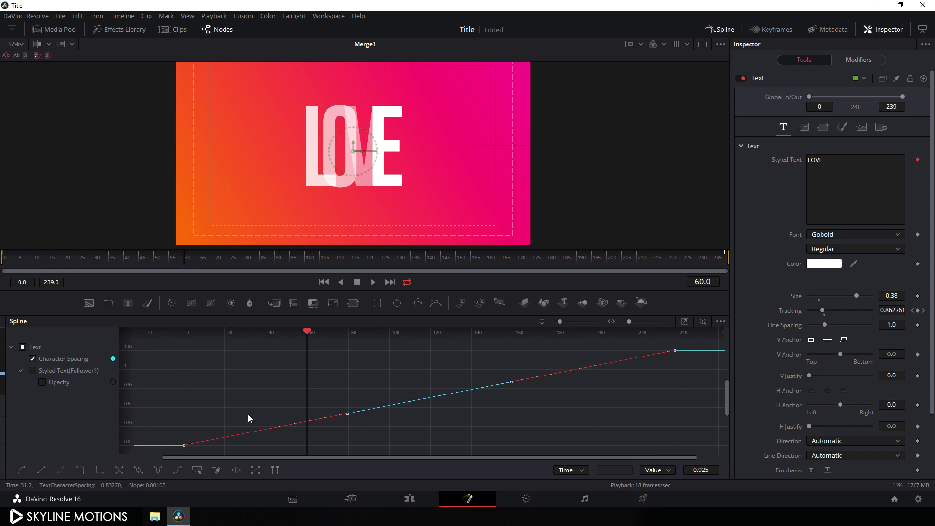
key("s")
- Extend the last Character Spacing keyframe's handle back to about frame 0 for a long ease-out, and play the result
left_click(307, 333)
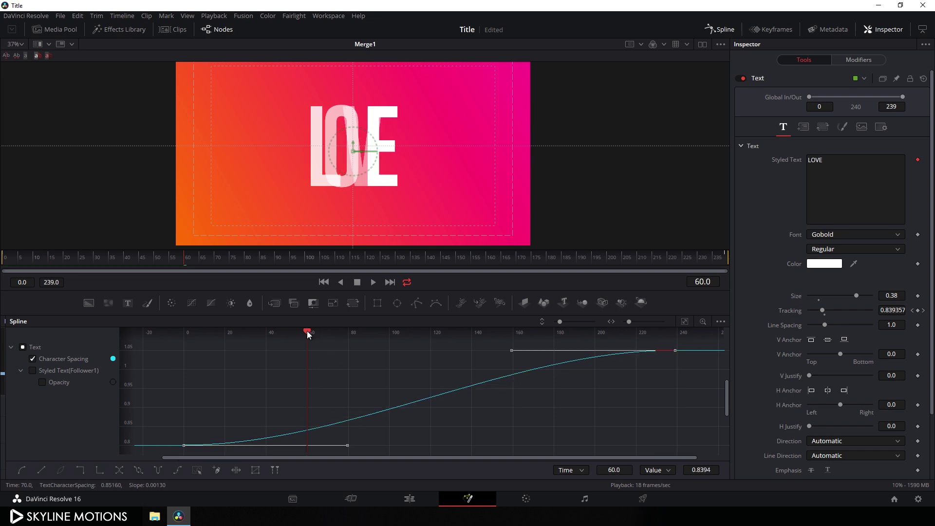
left_click_drag(307, 335, 182, 344)
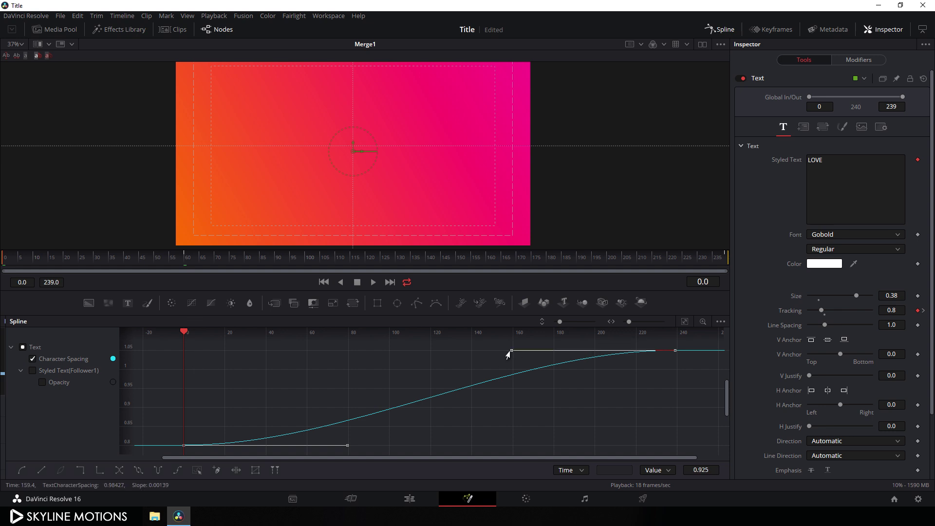
left_click_drag(508, 354, 189, 334)
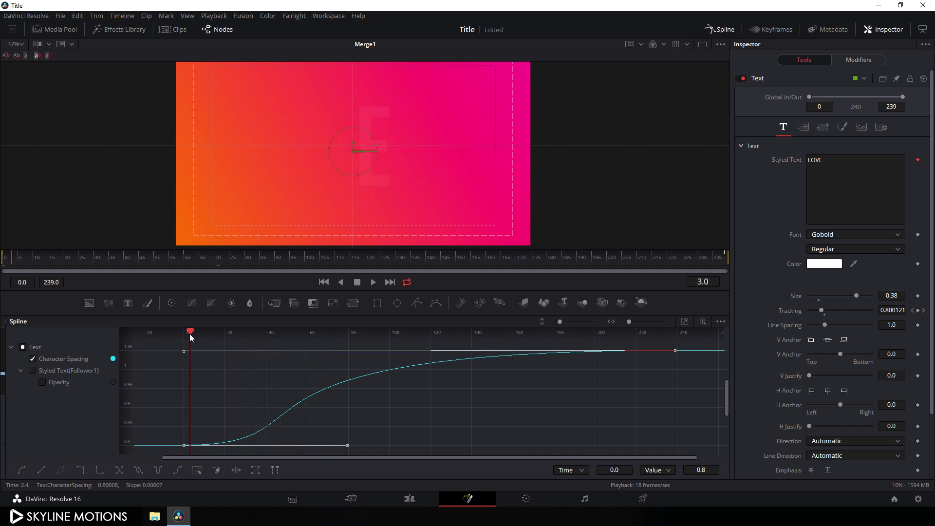
key("space")
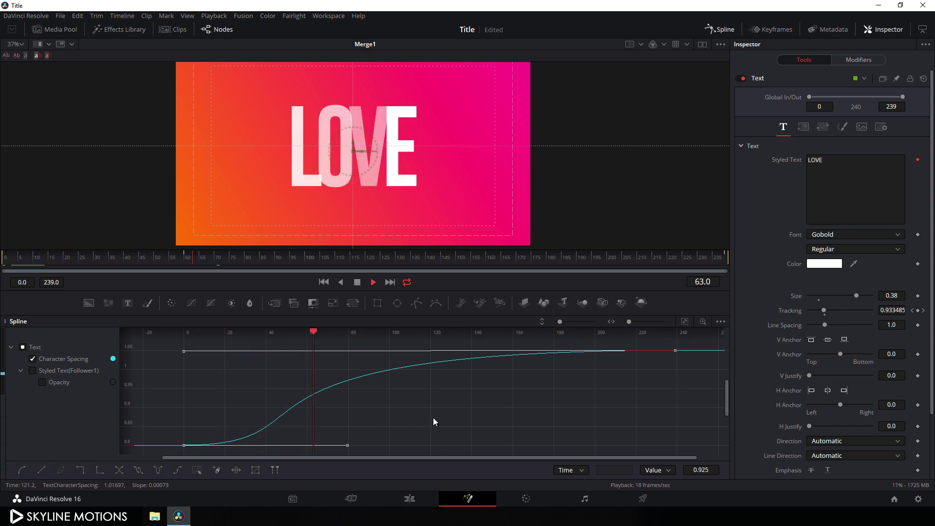
key("space")
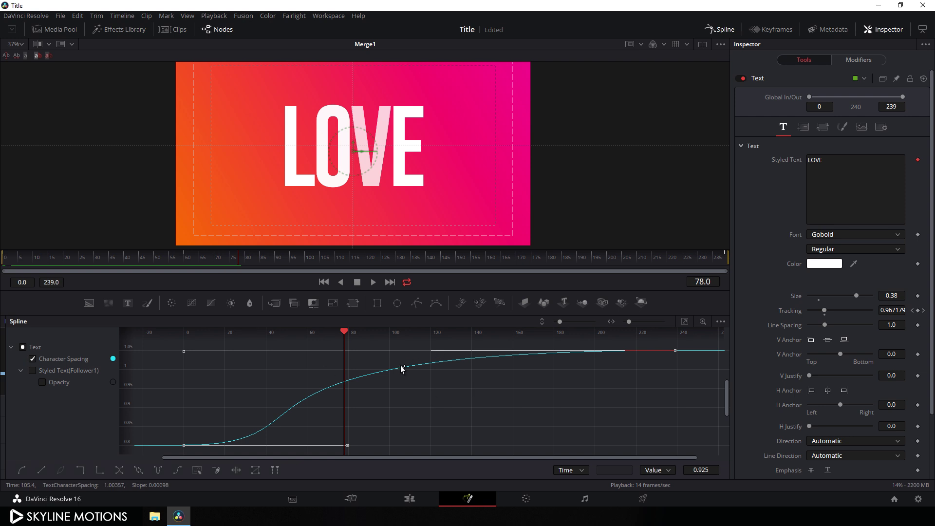
- Close the Spline editor and scrub the title animation from frame 0 to frame 54
left_click(721, 30)
key("Home")
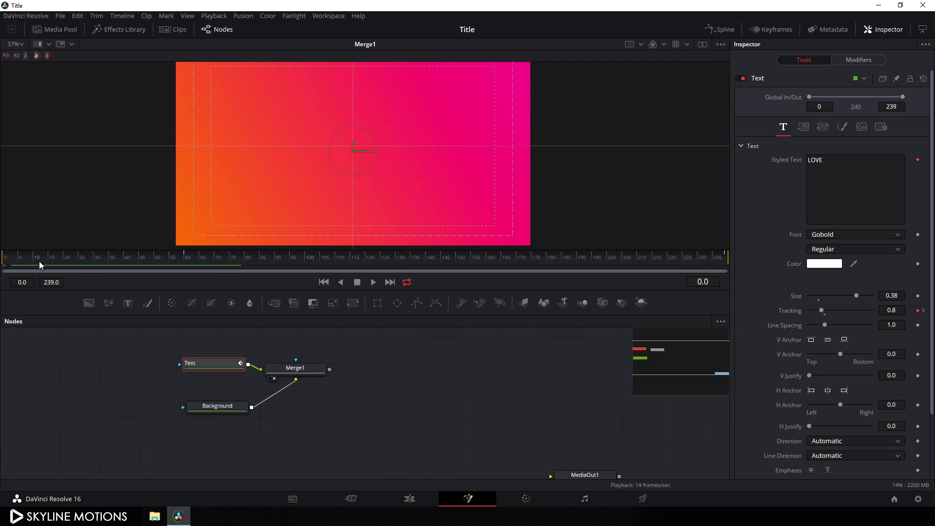
left_click_drag(44, 262, 168, 255)
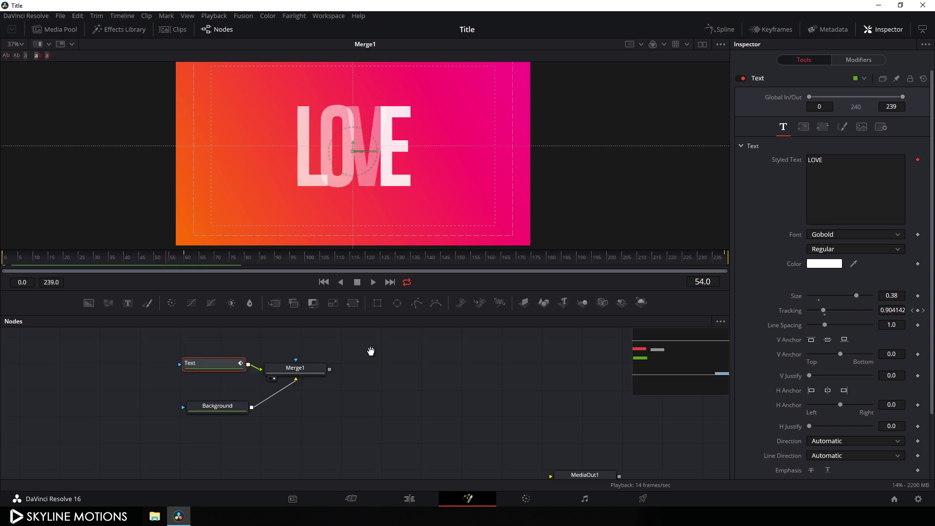
- Enable arranging tools to grid, align Text with Merge1, and place the Background node directly below Merge1
left_click_drag(371, 351, 337, 389)
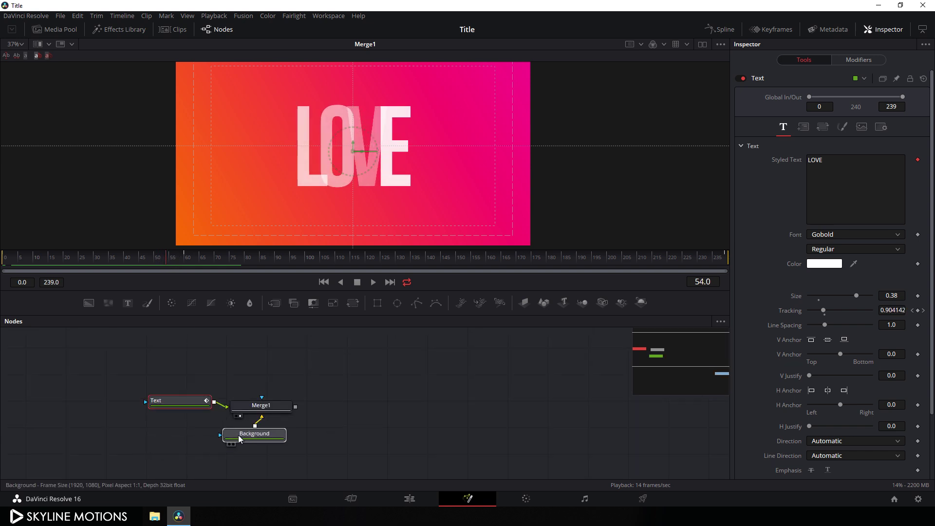
left_click_drag(239, 438, 176, 445)
right_click(417, 380)
mouse_move(438, 253)
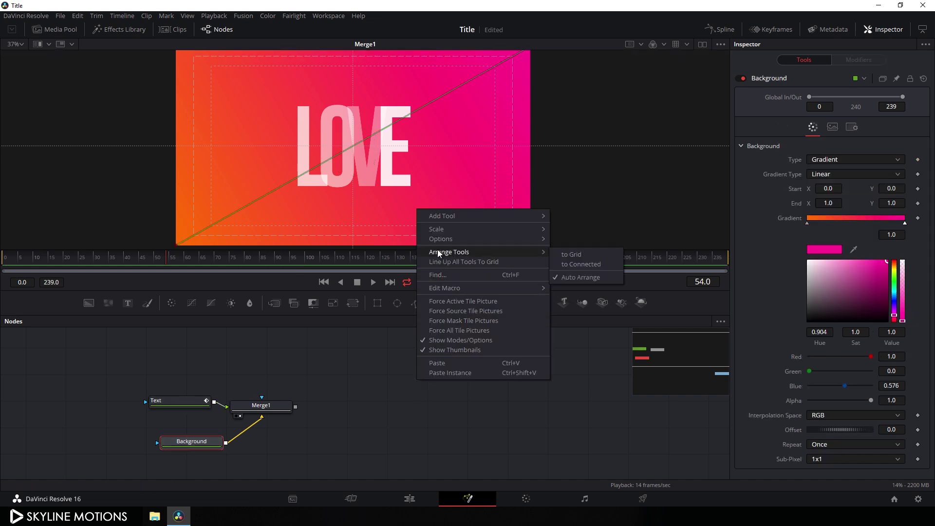
left_click(568, 256)
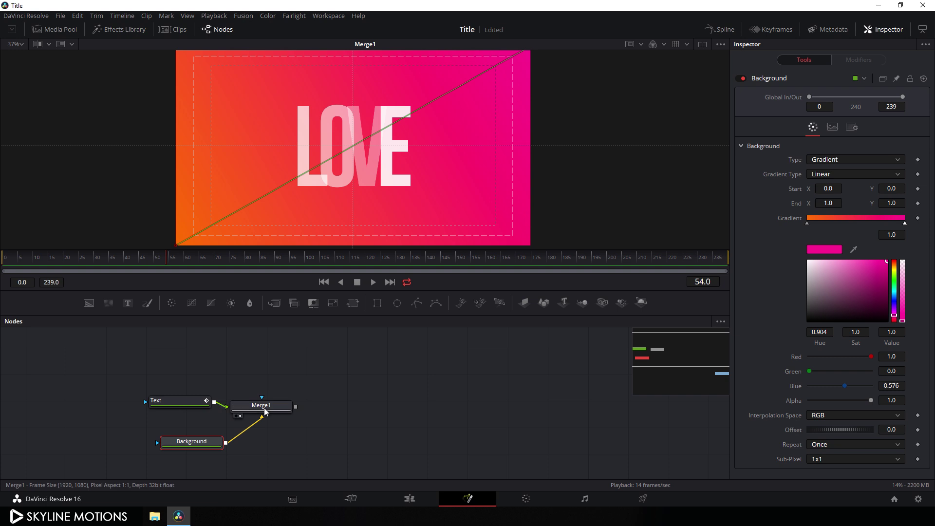
mouse_move(265, 412)
left_mouse_down()
mouse_move(271, 380)
mouse_move(277, 408)
left_mouse_up()
left_click_drag(190, 408, 196, 408)
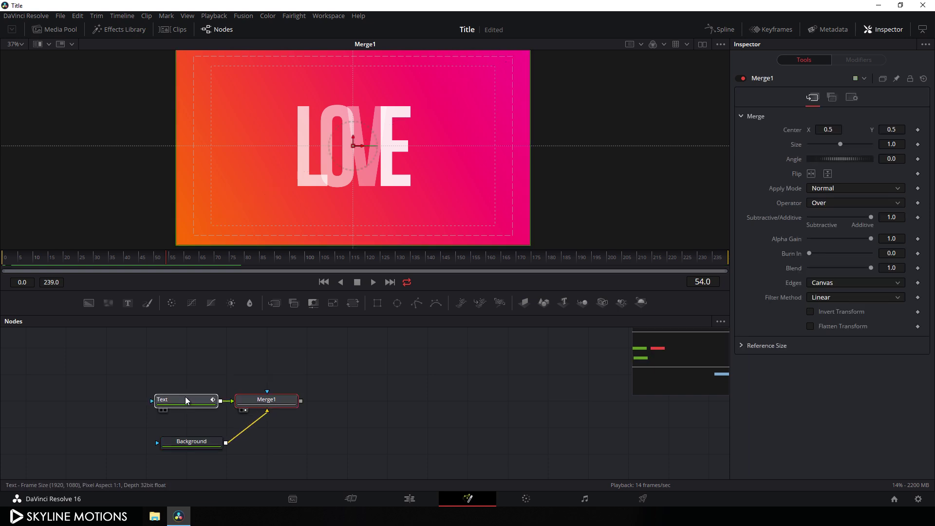
left_click_drag(191, 441, 266, 436)
left_click(352, 419)
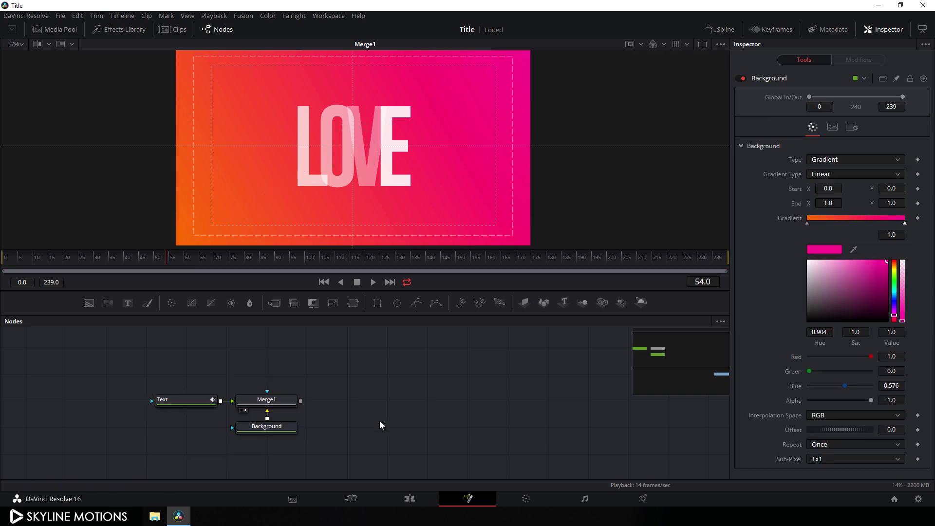
- Add a new Background node above the existing ones and rename it Matte
scroll(327, 381, "right", 2)
scroll(327, 381, "up", 1)
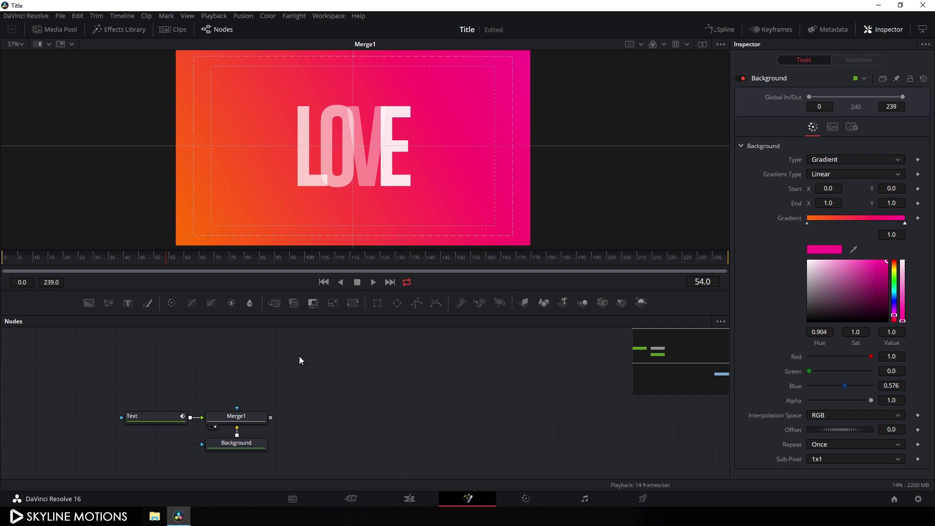
left_click(89, 303)
left_click_drag(189, 363, 321, 363)
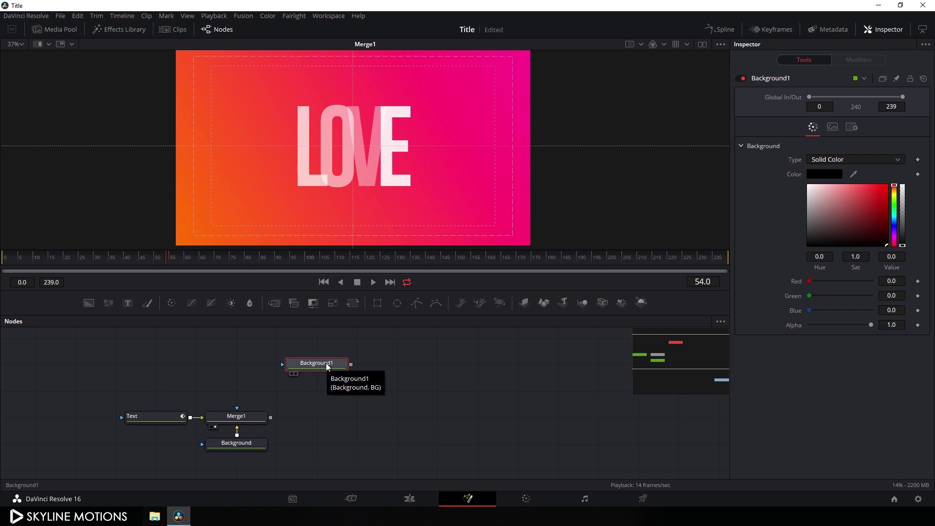
key("F2")
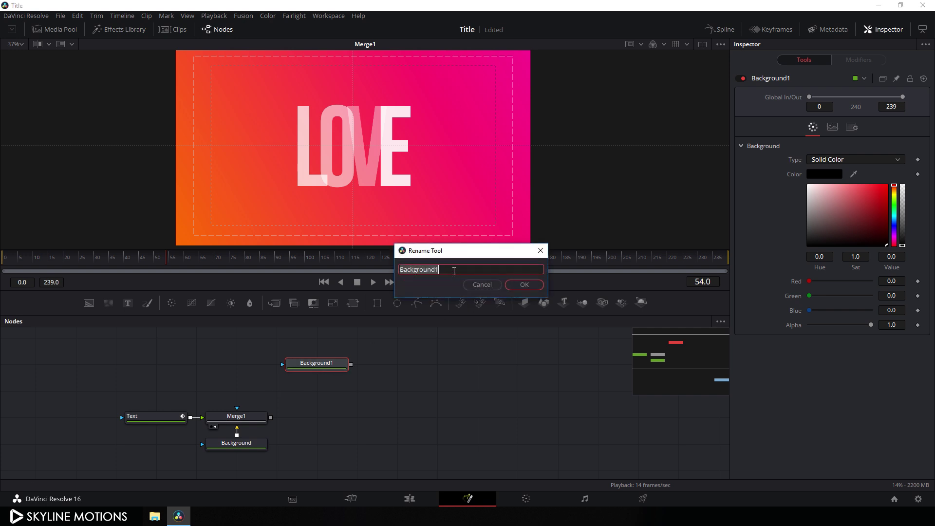
key("BackSpace")
key("Return")
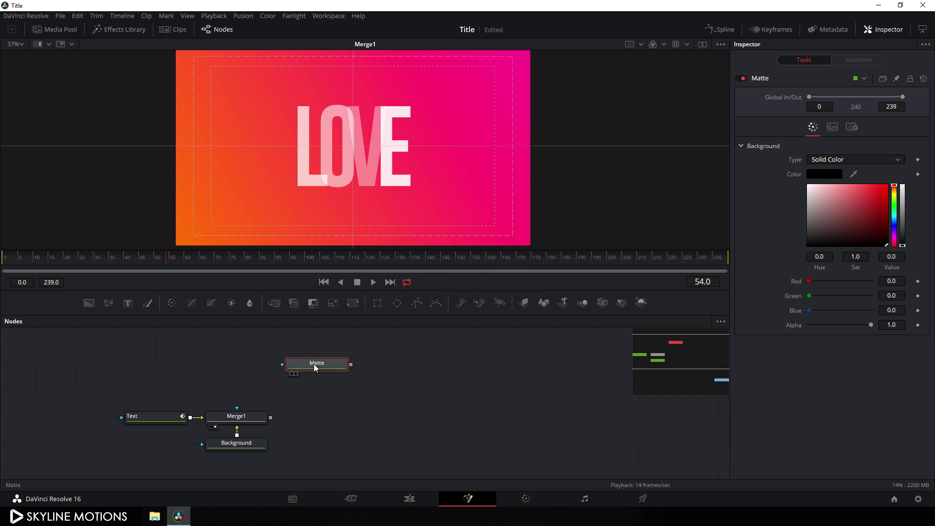
- Display the Matte node in the viewer and change its solid color to white
key("2")
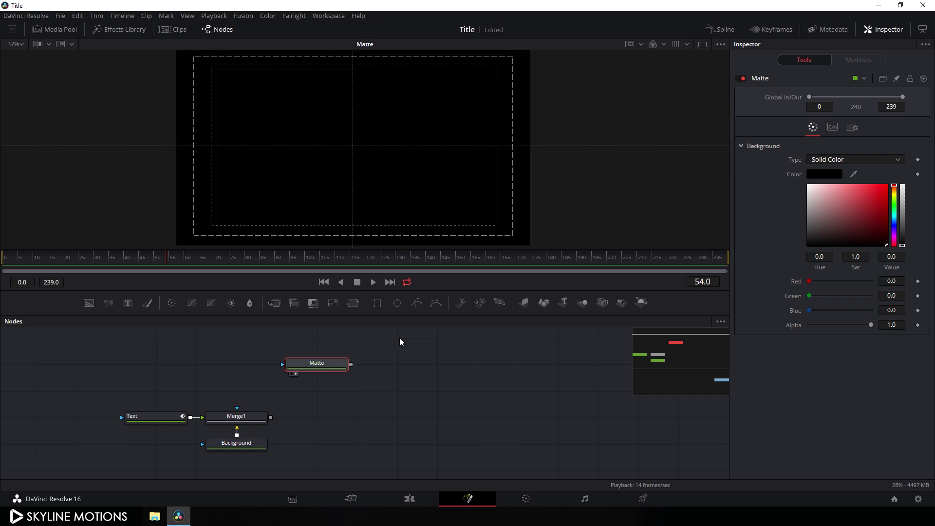
left_click_drag(810, 244, 758, 167)
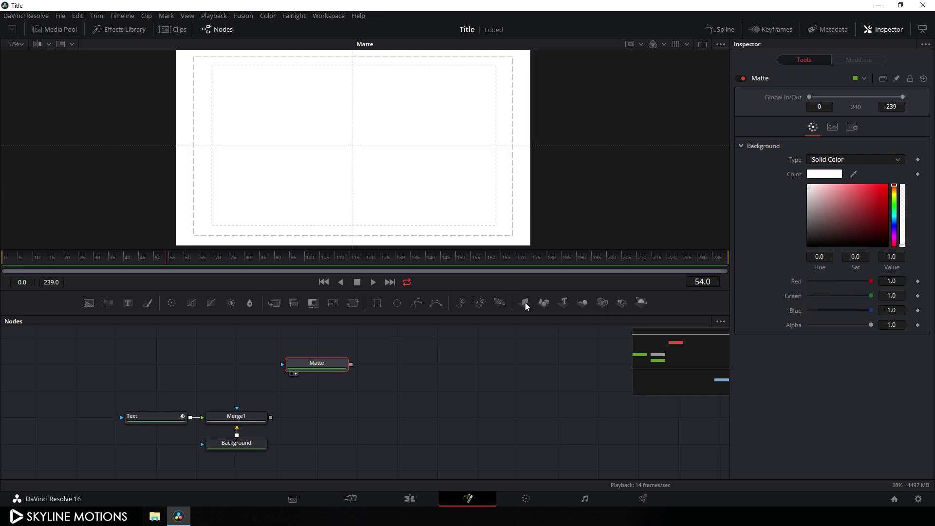
- Add an ellipse mask to the Matte node, rename it Ellipse, and place it to the left of Matte
mouse_move(354, 373)
left_mouse_down()
mouse_move(366, 367)
mouse_move(356, 389)
left_mouse_up()
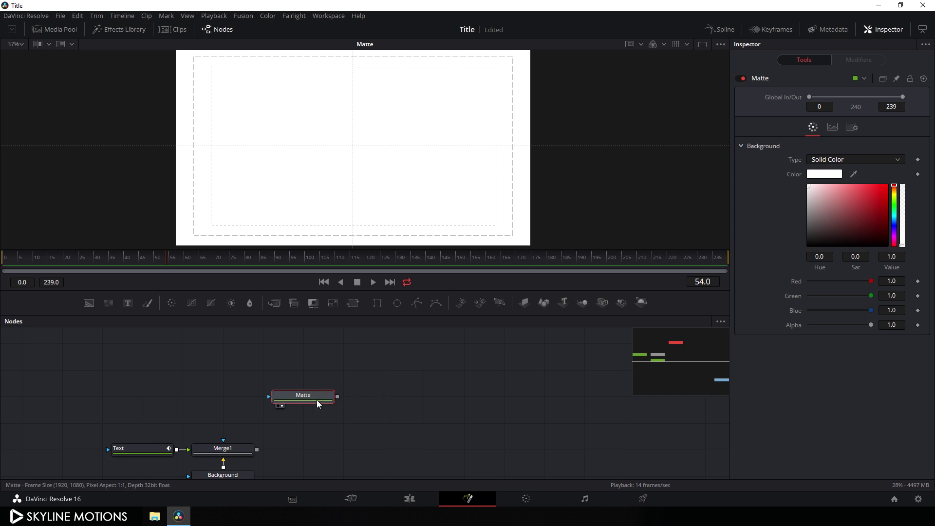
left_click(398, 303)
key("F2")
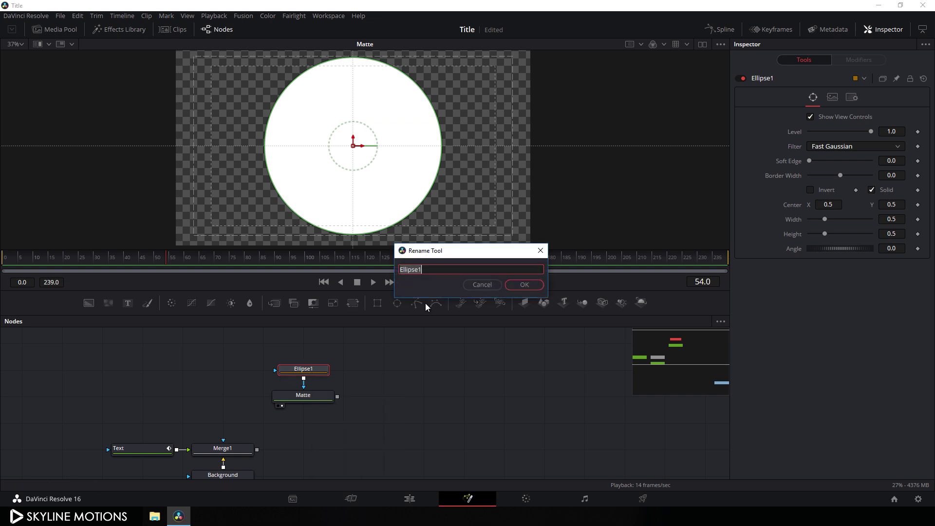
left_click(438, 267)
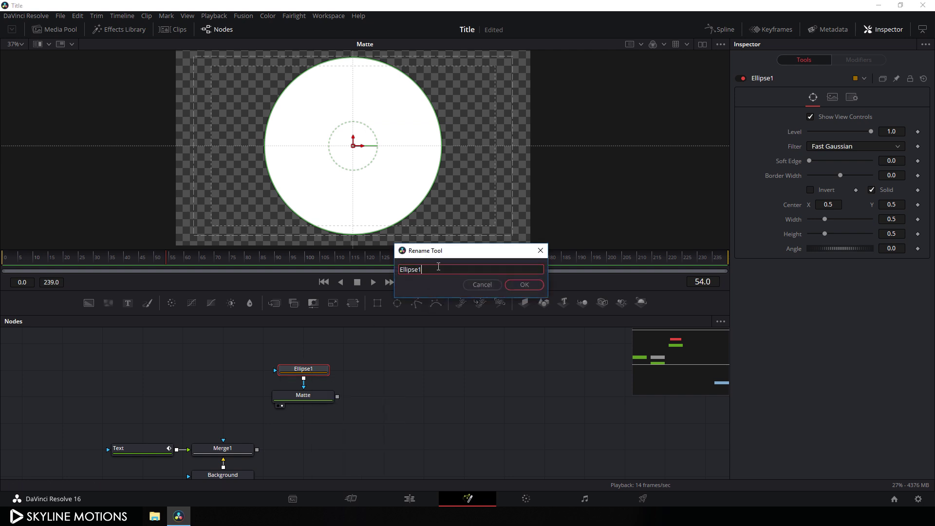
left_click(523, 285)
left_click_drag(309, 371, 188, 398)
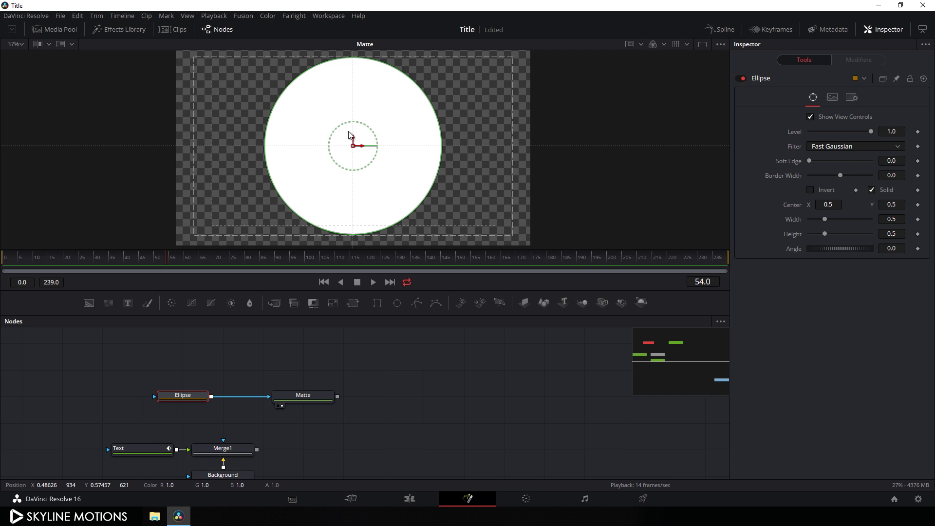
- Resize the ellipse freehand and link its Width to its Height with an expression, testing the link by adjusting Height to 0.724
mouse_move(416, 209)
left_mouse_down()
mouse_move(396, 185)
mouse_move(424, 209)
left_mouse_up()
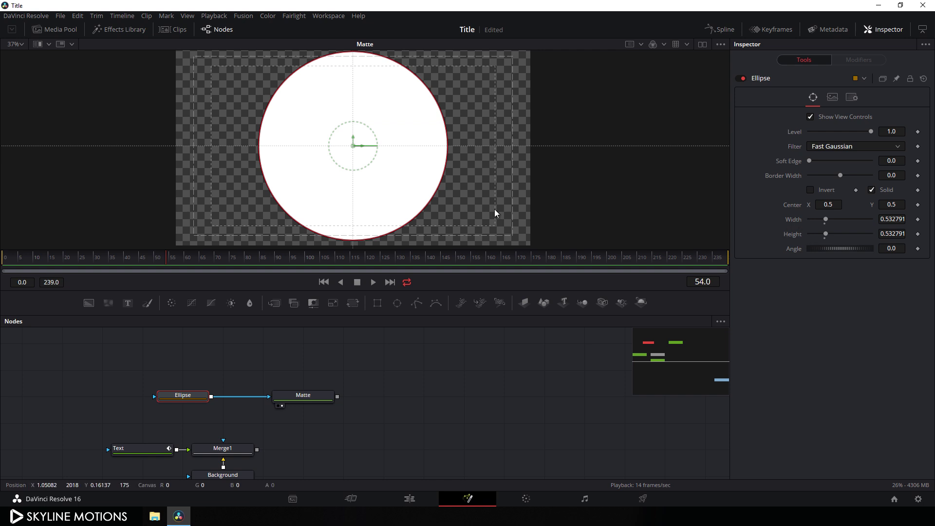
left_click_drag(426, 211, 419, 188)
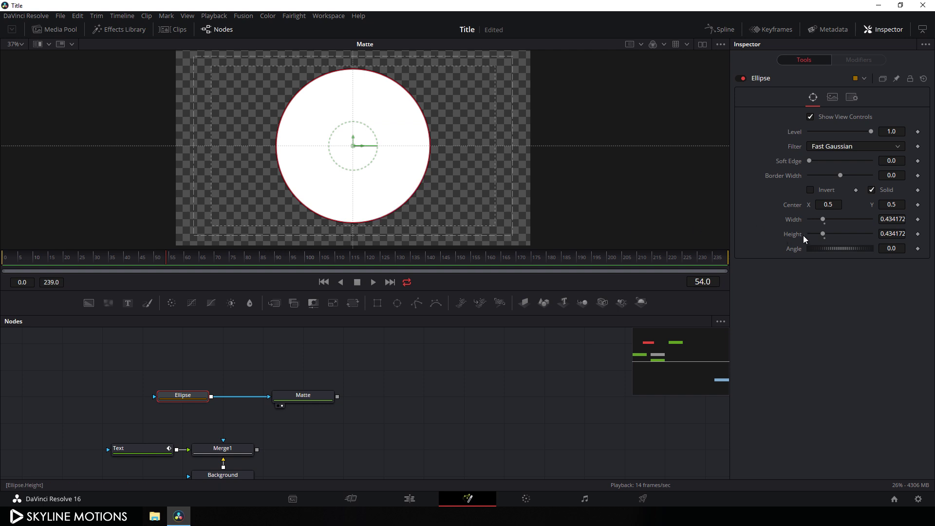
right_click(791, 220)
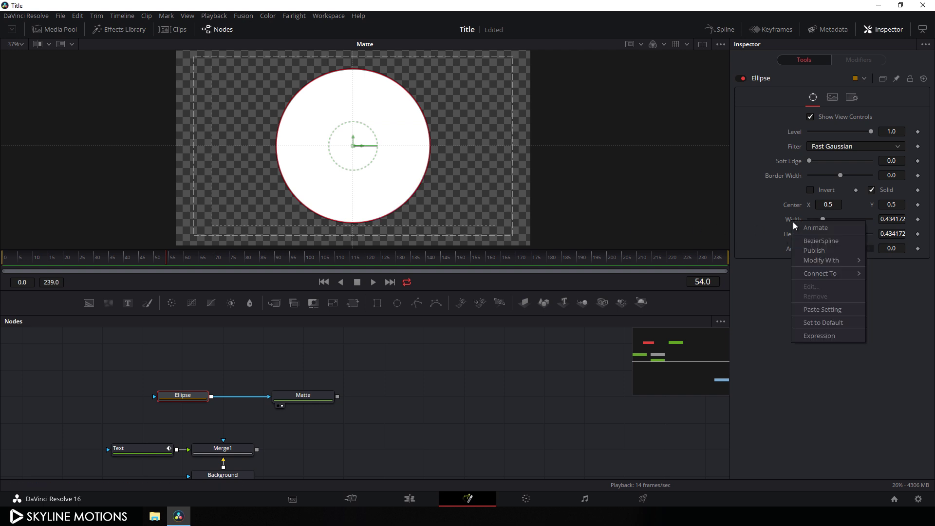
left_click(812, 336)
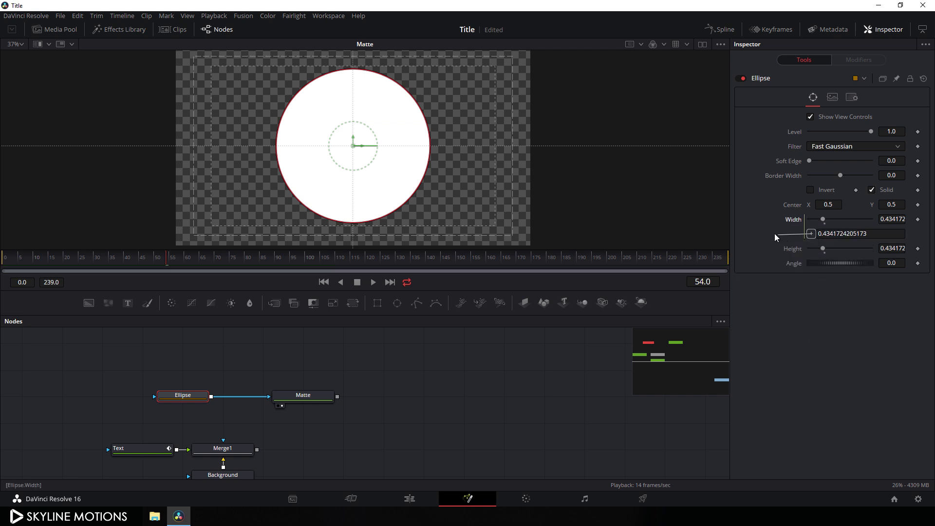
left_click_drag(779, 241, 833, 250)
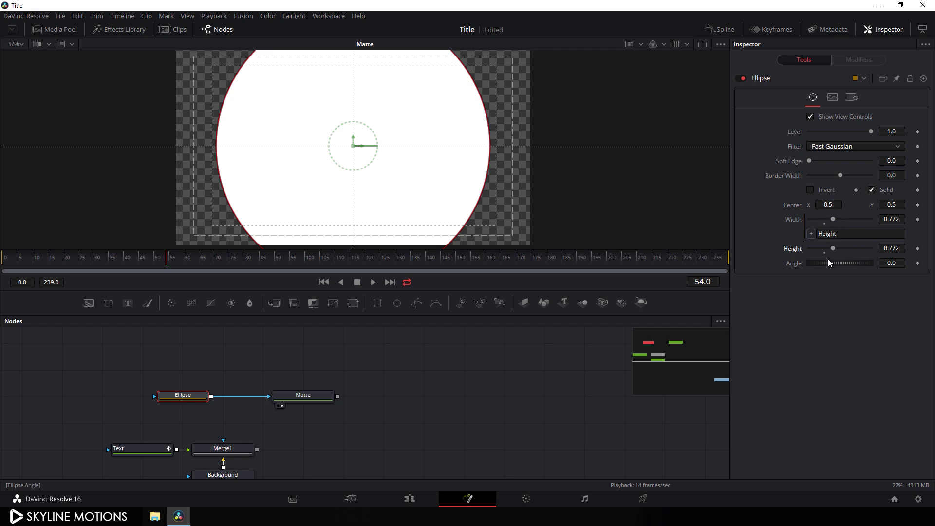
mouse_move(833, 248)
left_mouse_down()
mouse_move(825, 246)
mouse_move(832, 247)
left_mouse_up()
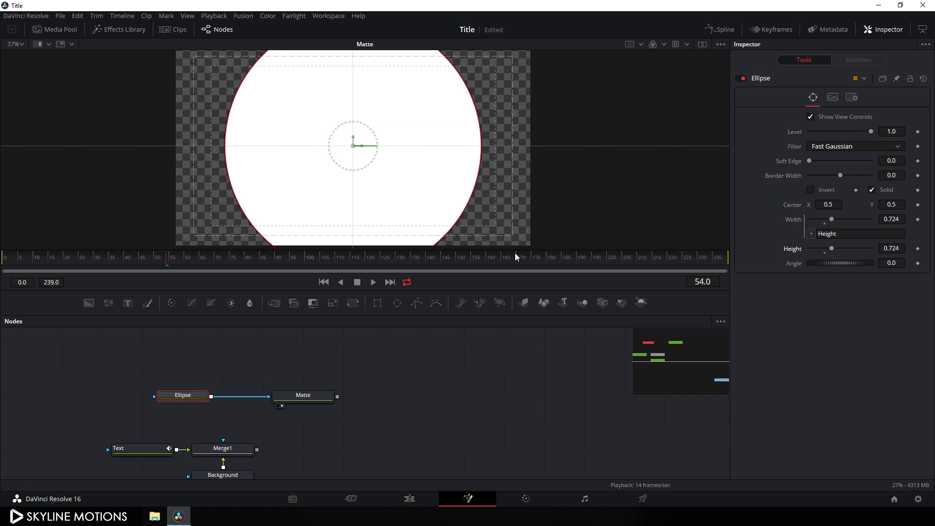
- At frame 239, set the ellipse's Height to 1 and enable animation on it
left_click(717, 263)
left_click_drag(832, 248, 837, 249)
left_click(893, 248)
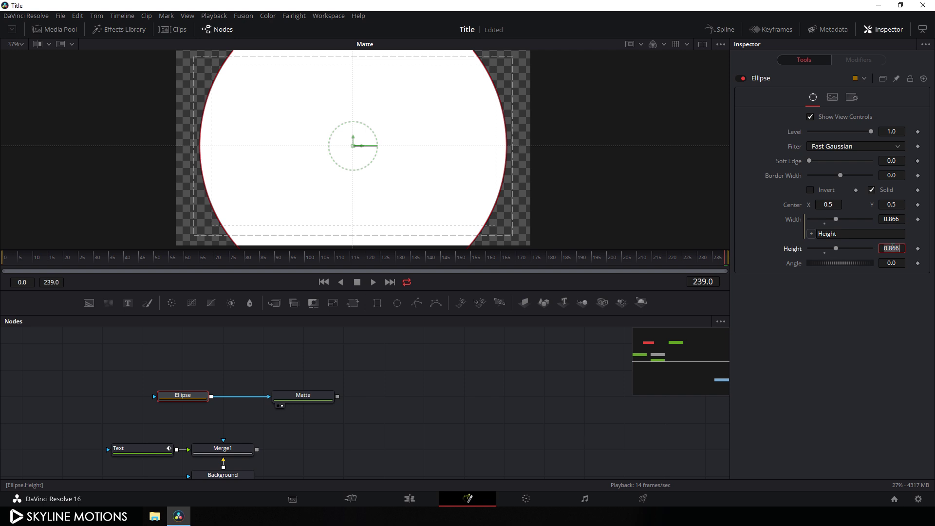
type("1")
key("Tab")
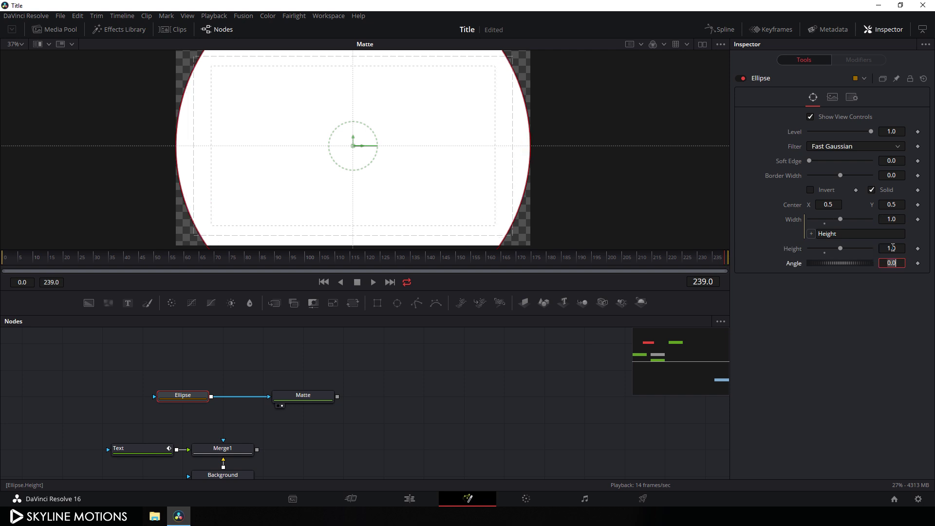
right_click(788, 251)
left_click(800, 258)
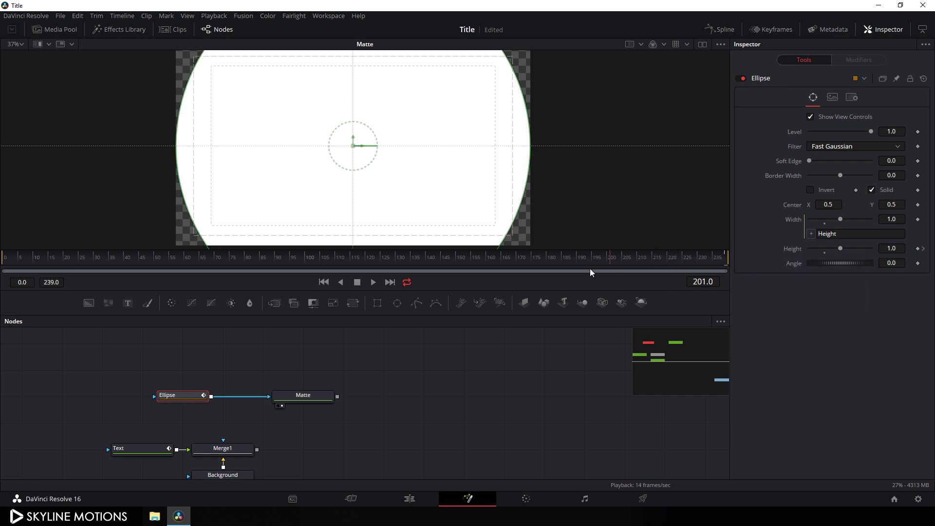
- Keyframe the ellipse's Height at 0 on frame 0, then play and scrub the growing circle
left_click_drag(591, 273, 1, 287)
left_click_drag(840, 248, 805, 249)
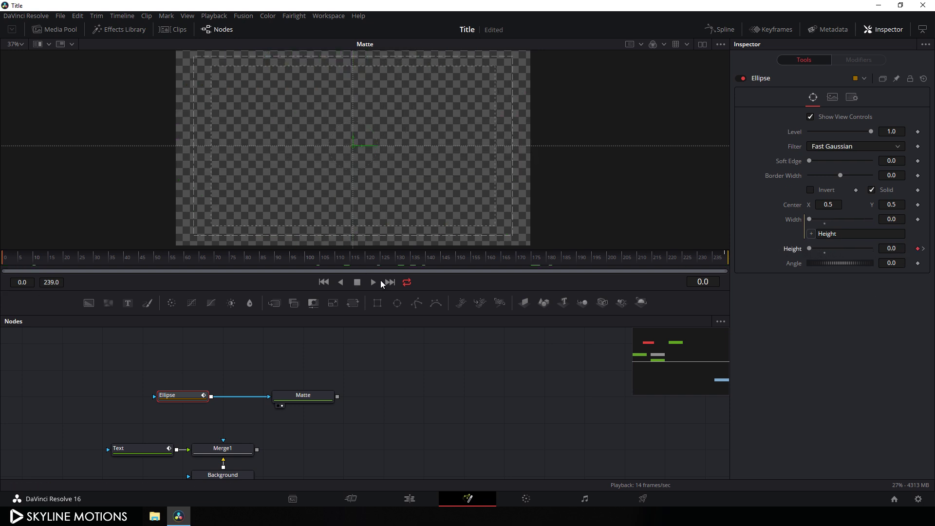
left_click(380, 282)
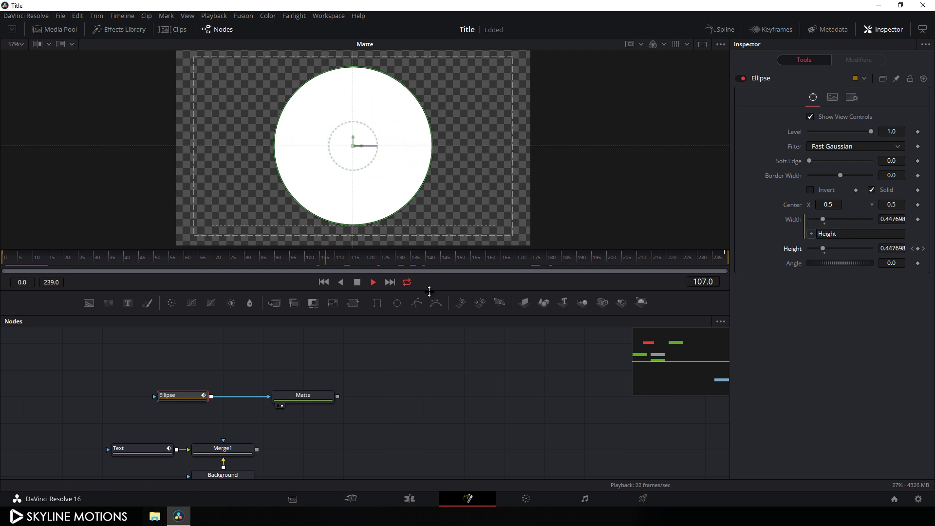
left_click(106, 258)
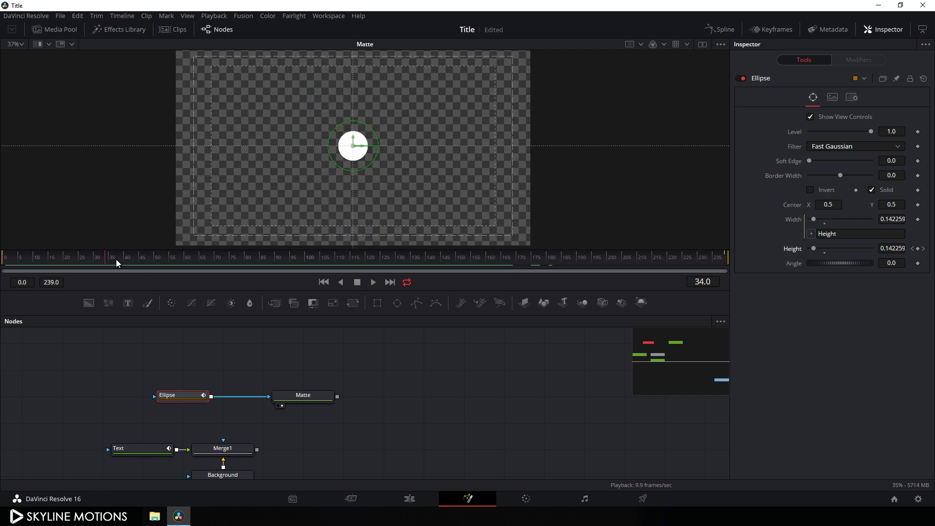
left_click_drag(116, 259, 257, 260)
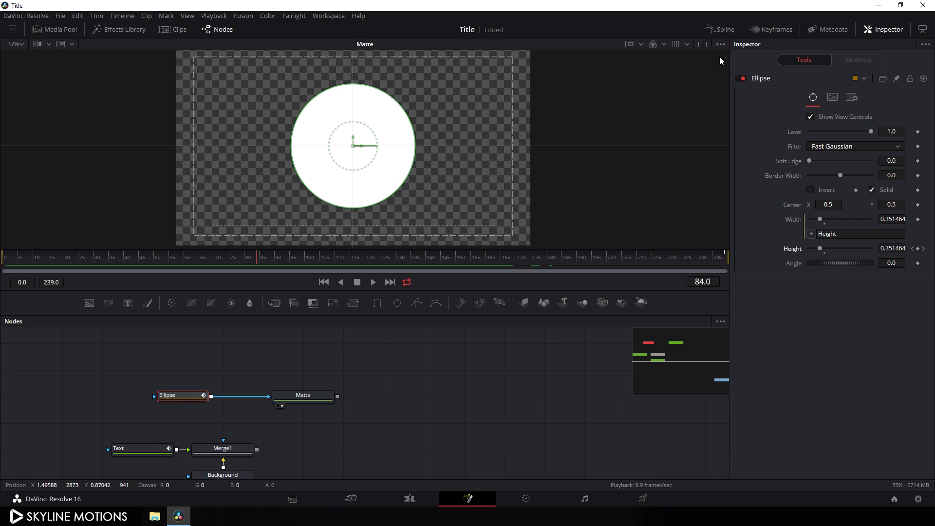
- Open the Spline editor, hide the Text curves, and fit the Ellipse Height curve in the graph
left_click(721, 29)
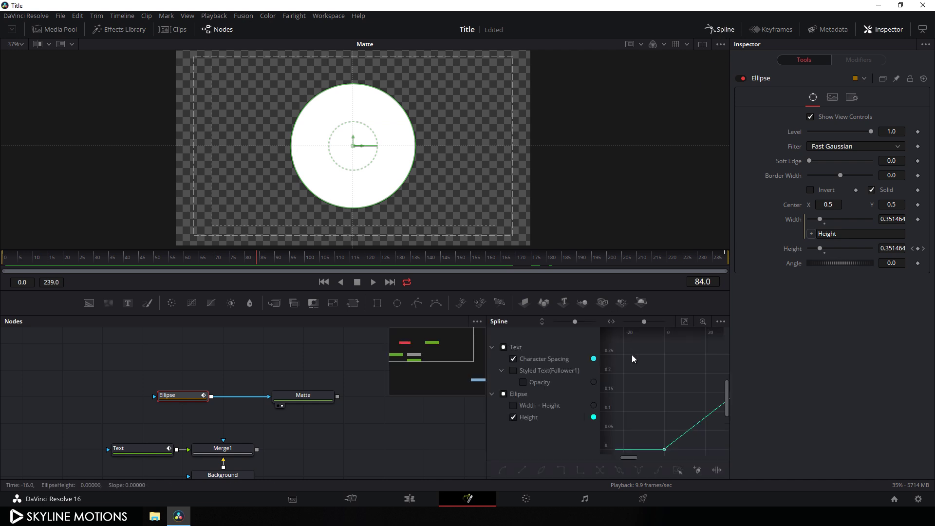
key("F4")
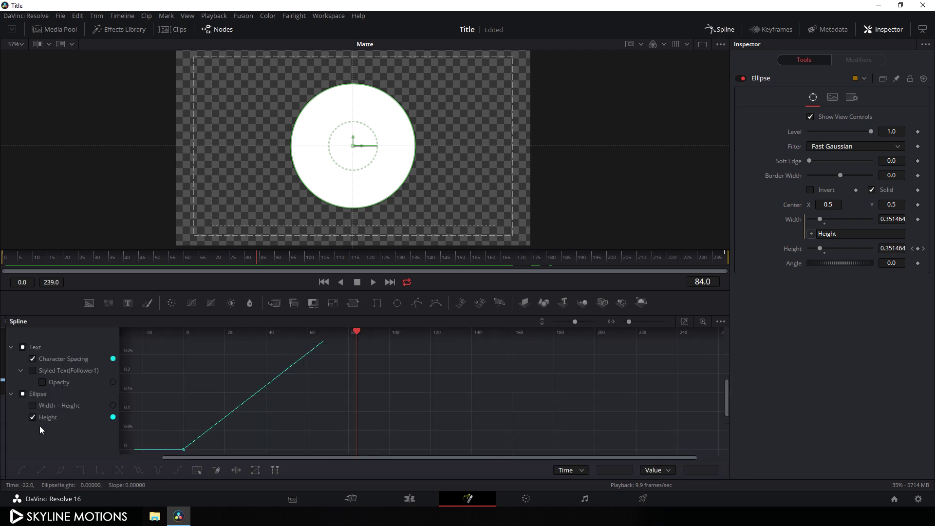
left_click(685, 322)
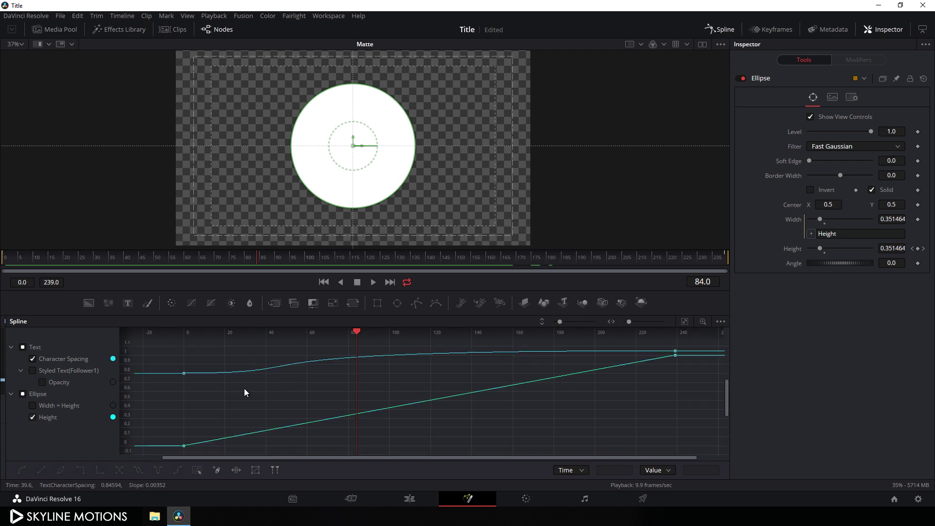
left_click(23, 348)
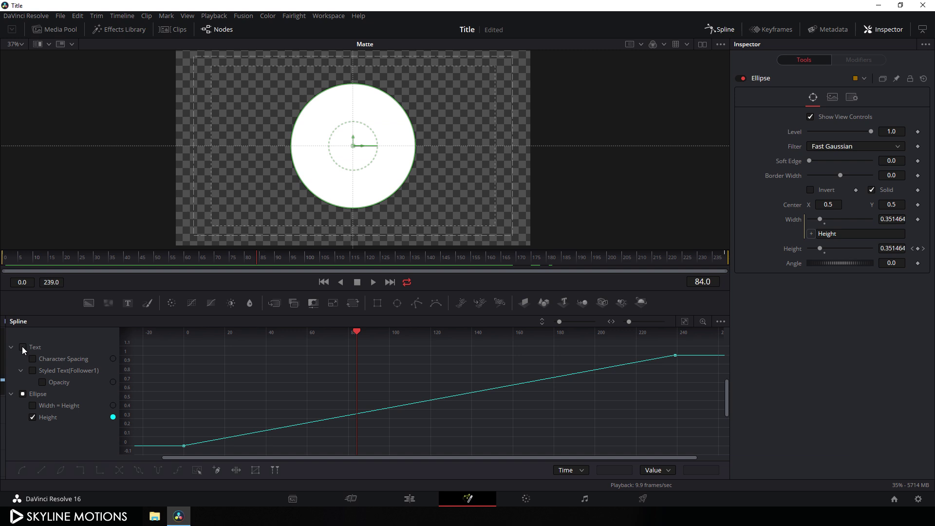
left_click(23, 347)
left_click(23, 347)
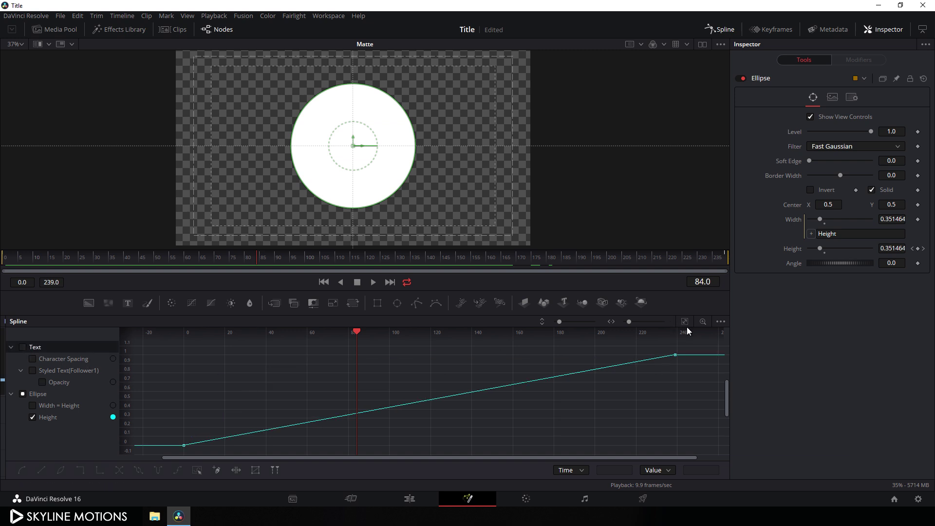
left_click(685, 322)
- Smooth both Height keyframes and extend the last keyframe's handle back to frame 0 for a long ease-out
left_click_drag(686, 341, 171, 457)
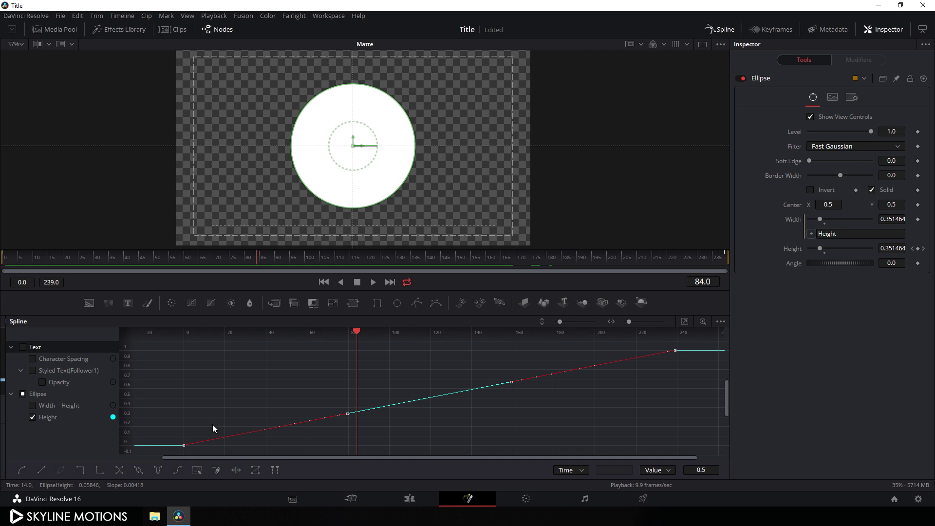
key("s")
left_click_drag(358, 331, 185, 347)
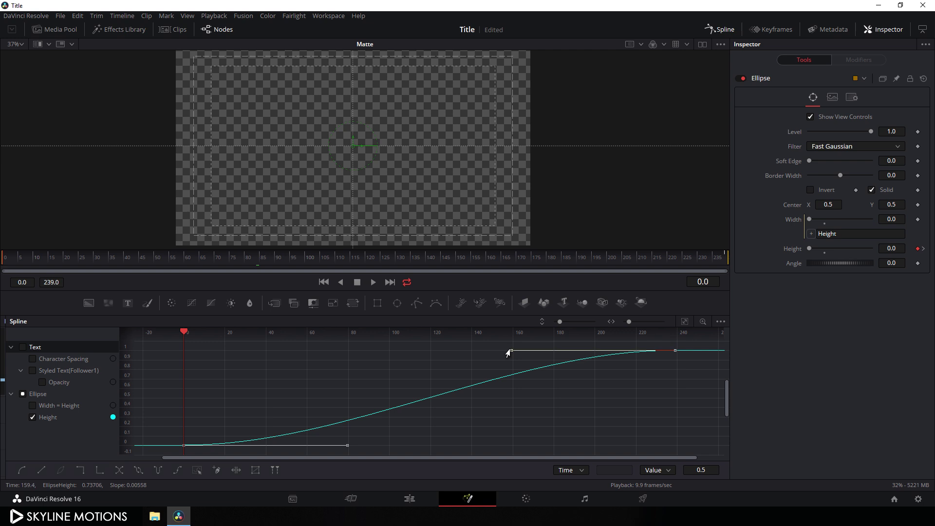
left_click_drag(509, 353, 183, 351)
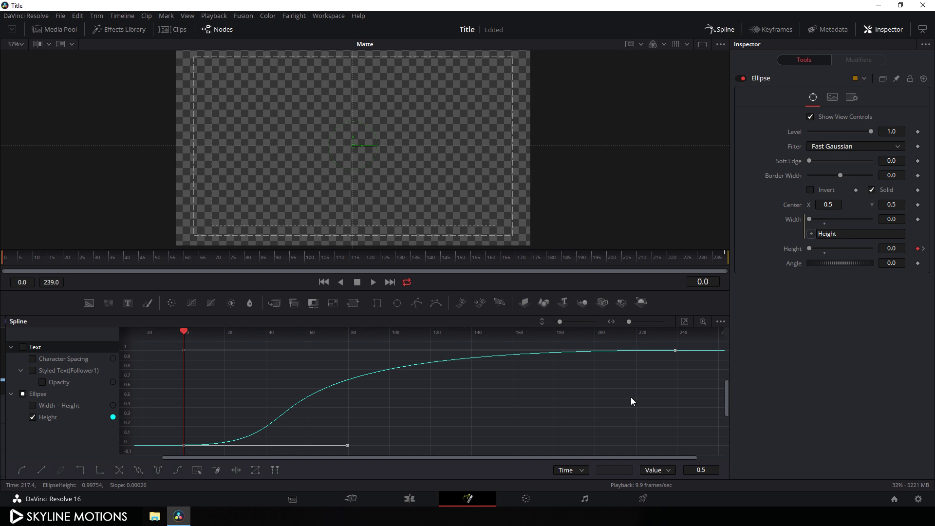
- Close the Spline editor and play the eased ellipse animation
left_click(722, 31)
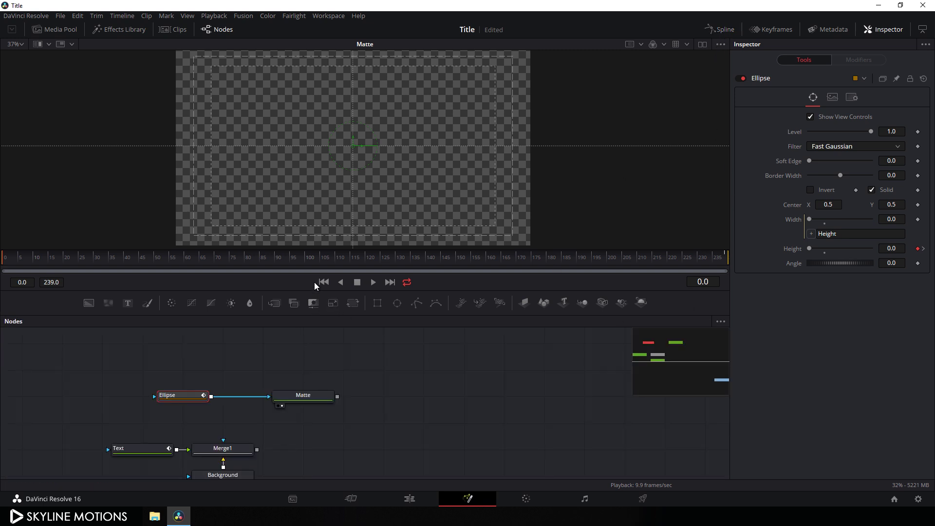
left_click(374, 284)
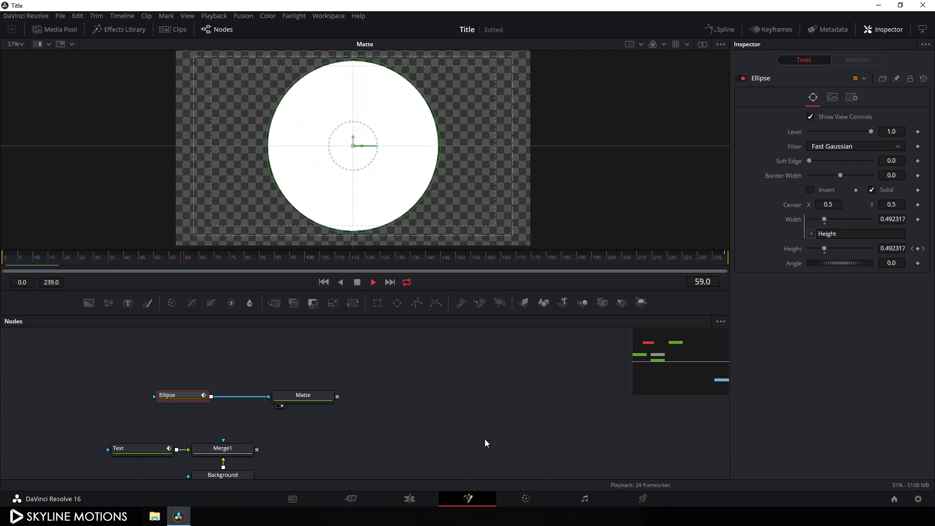
left_click(358, 285)
left_click_drag(393, 386, 388, 382)
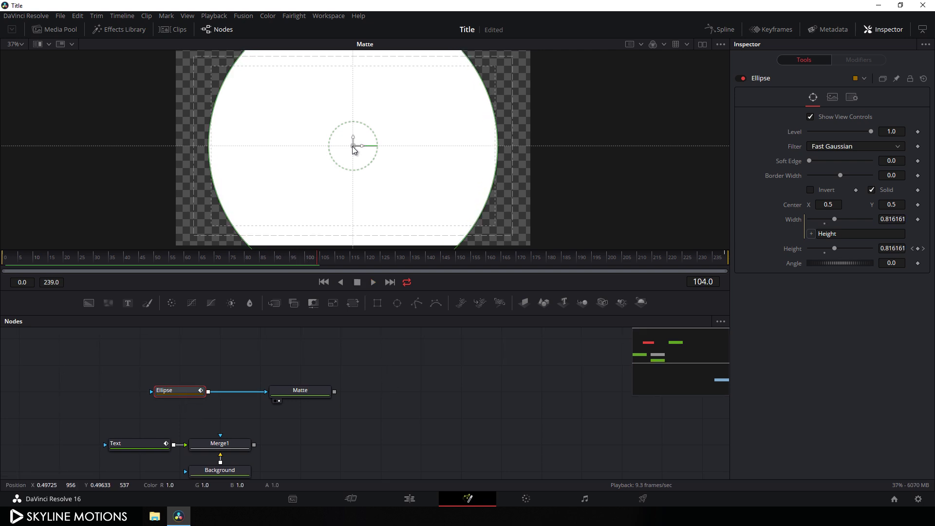
- Move the ellipse's center to the frame's lower-right corner, setting Center X to 1 and Y to 0
left_click_drag(356, 155, 522, 238)
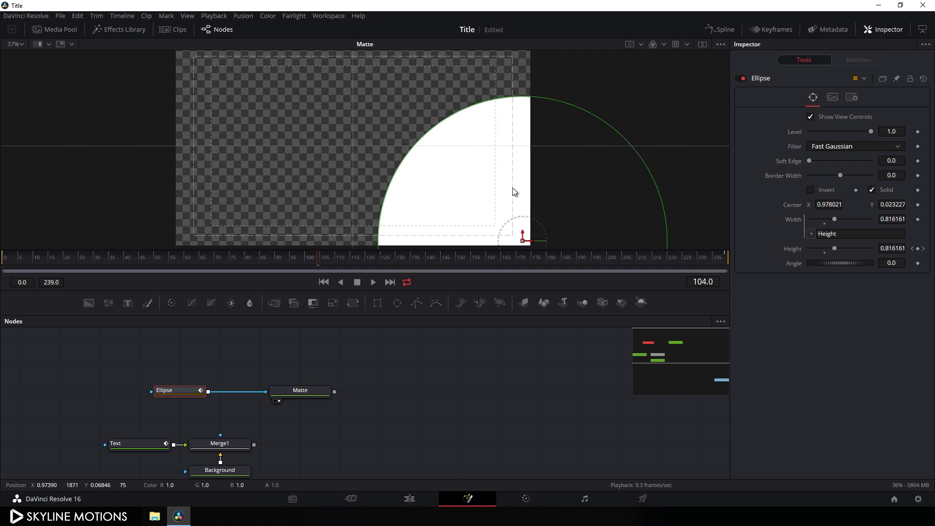
left_click_drag(507, 197, 516, 205)
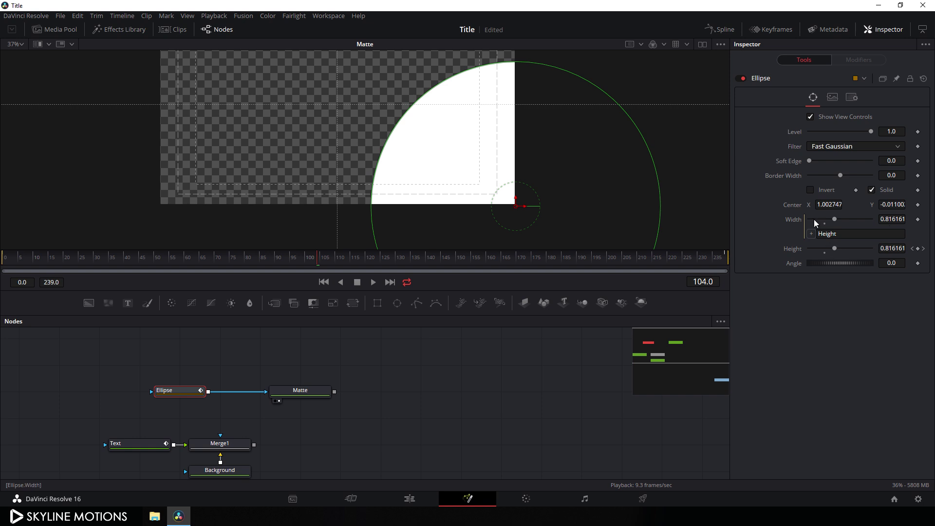
left_click(827, 204)
type("1")
key("Tab")
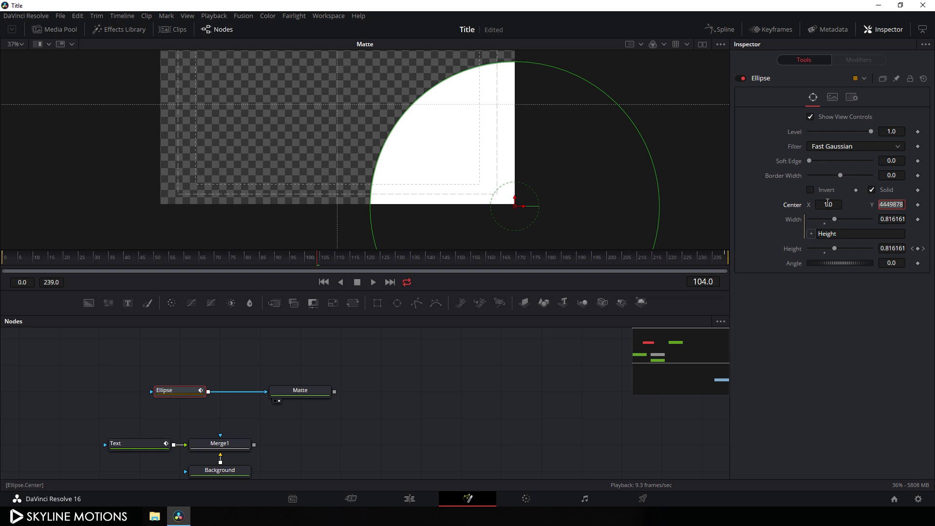
type("0")
key("Tab")
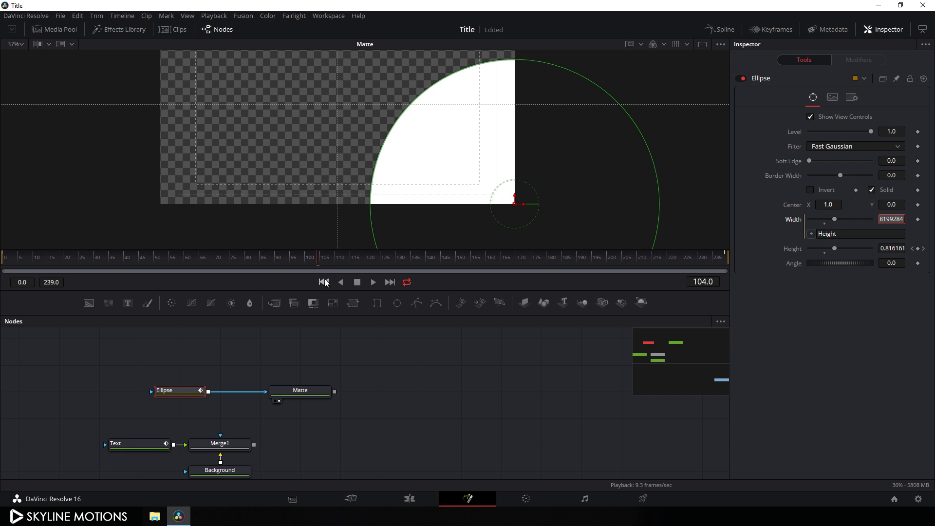
- Scrub the corner reveal to frame 155, move the Ellipse node farther left of Matte, and deselect it
left_click_drag(311, 263, 472, 266)
left_click_drag(359, 119, 384, 143)
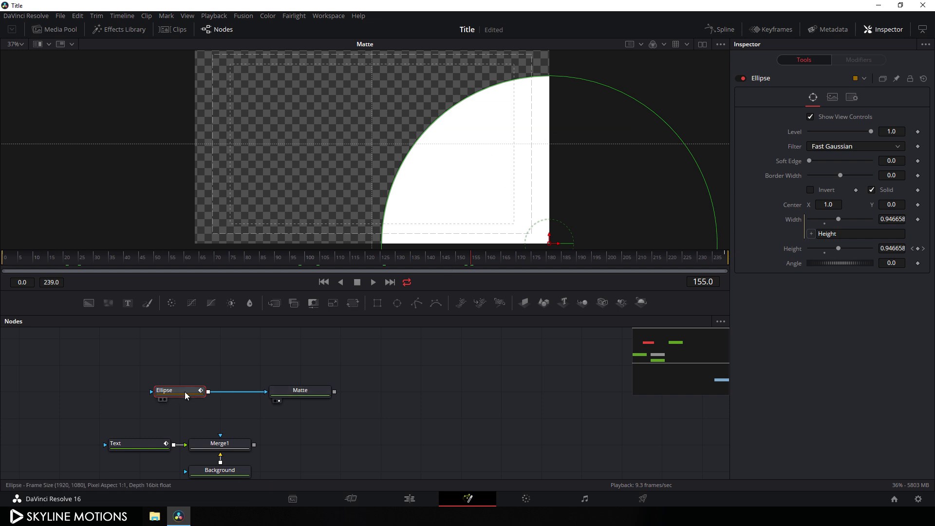
left_click_drag(183, 396, 141, 396)
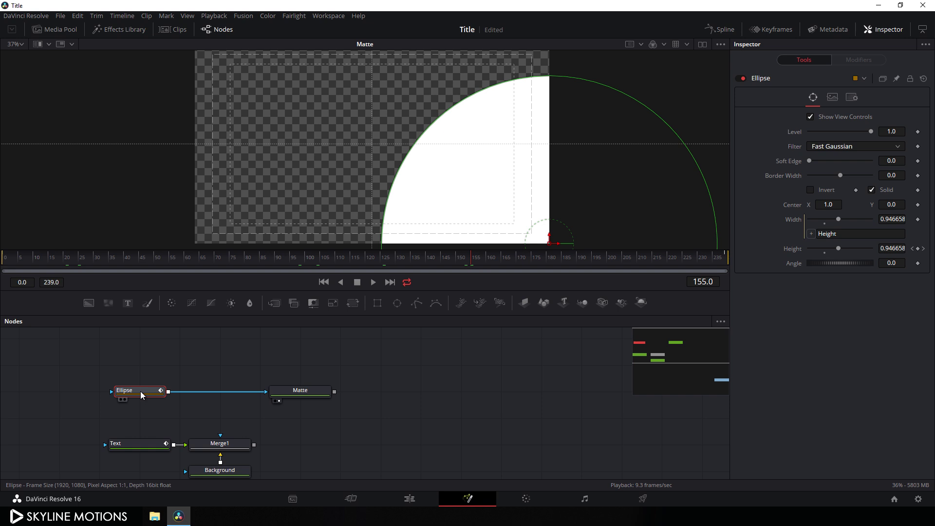
left_click(211, 363)
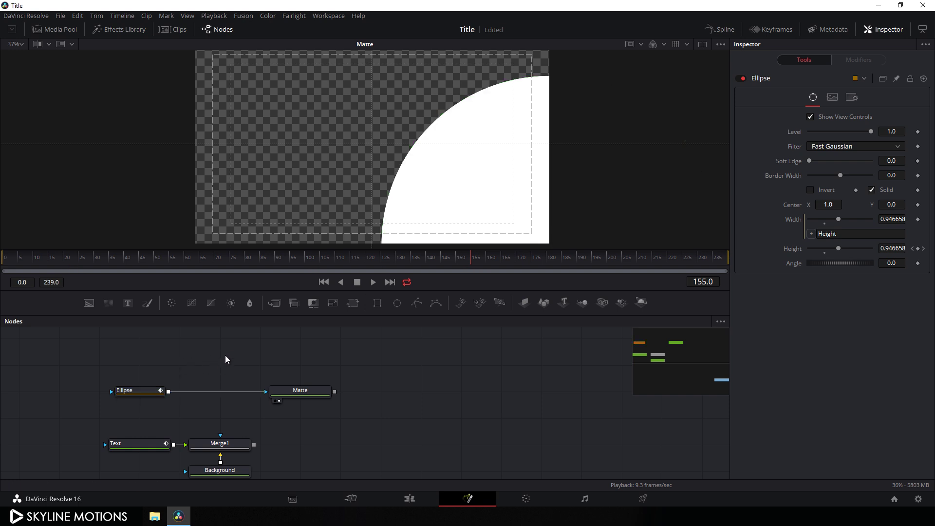
- Paste a copy of the Ellipse node and insert it between Ellipse and Matte
key("ctrl+v")
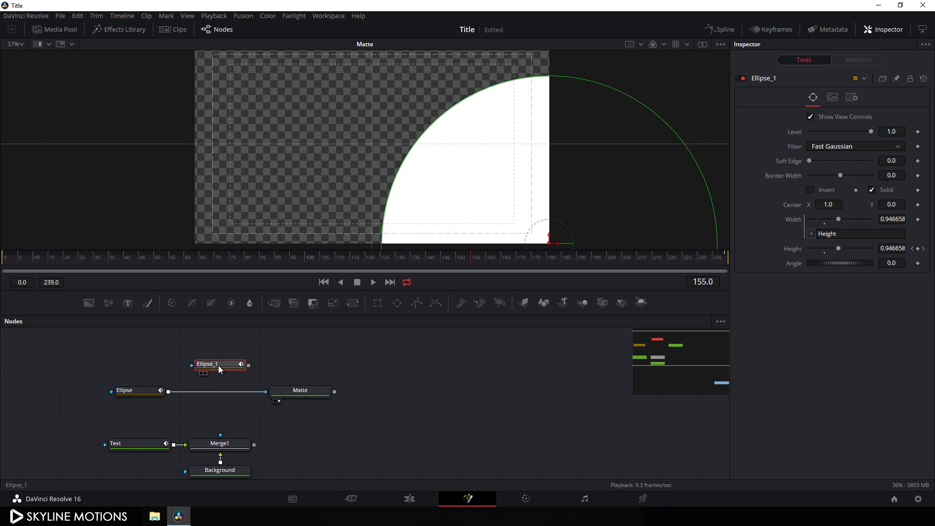
left_click_drag(218, 366, 218, 392)
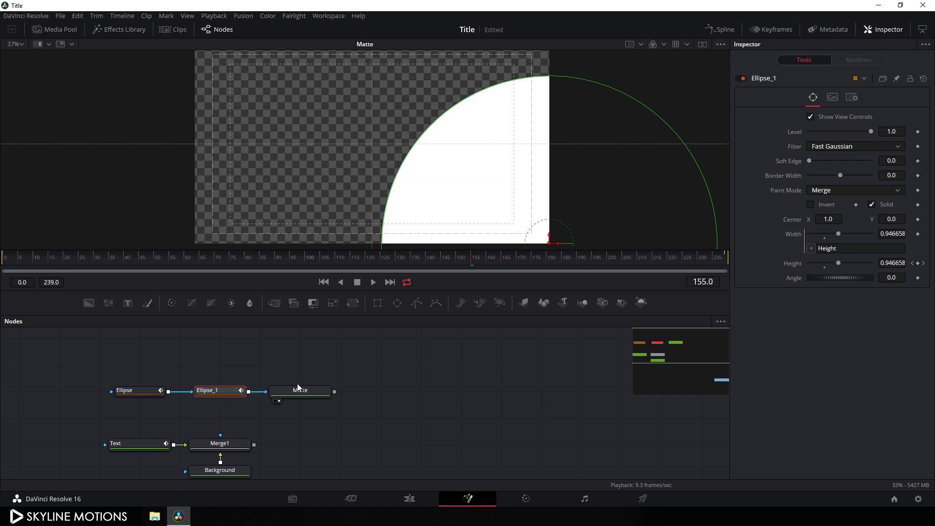
- Move the copied ellipse's center to the frame's upper-left corner, setting Center X to 0 and Y to 1
scroll(599, 174, "down", 1)
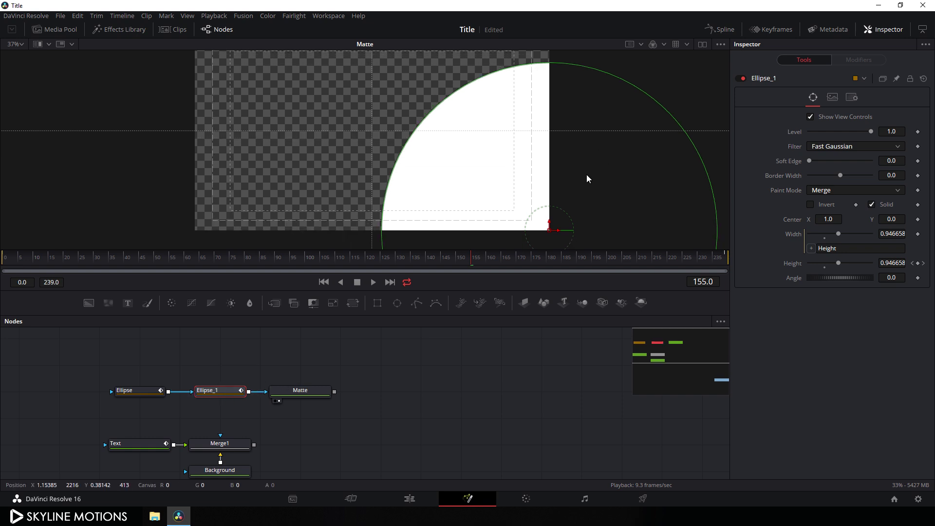
left_click_drag(549, 230, 256, 136)
left_click_drag(277, 84, 301, 146)
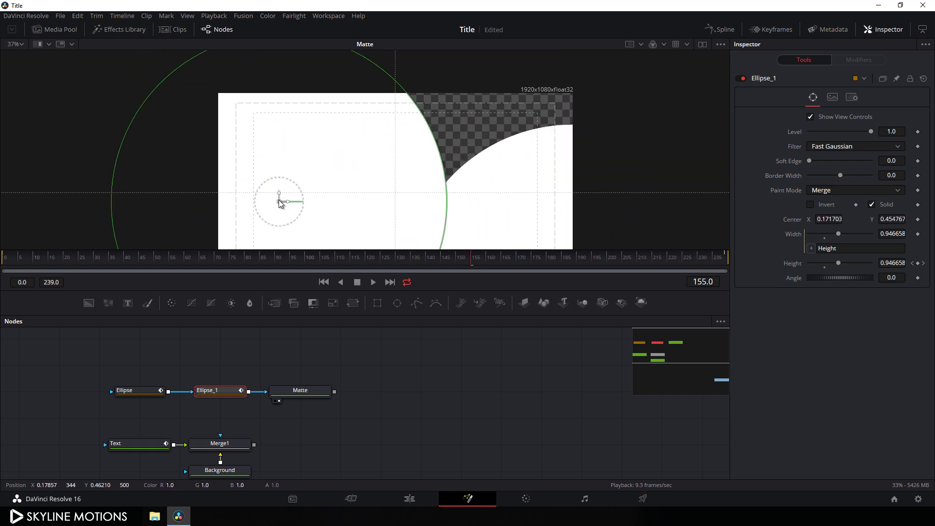
left_click_drag(278, 199, 217, 92)
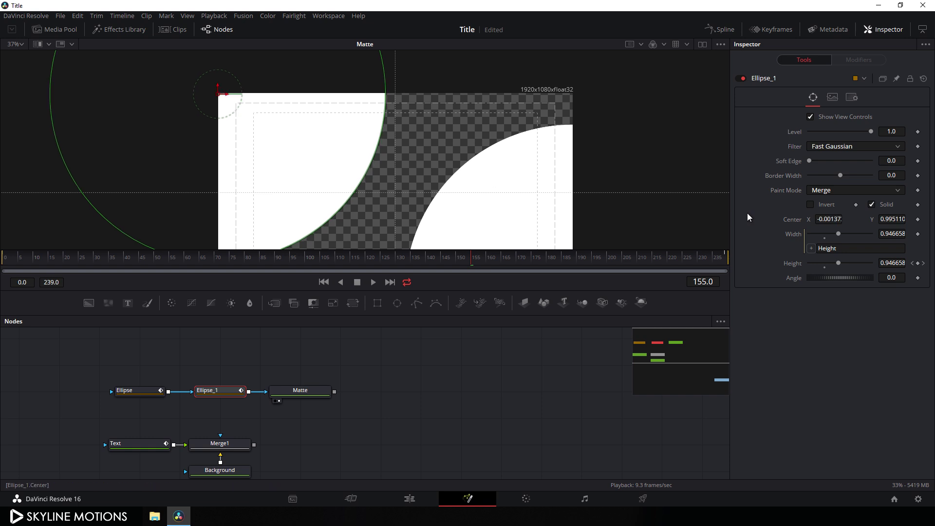
left_click(831, 219)
type("0")
key("Tab")
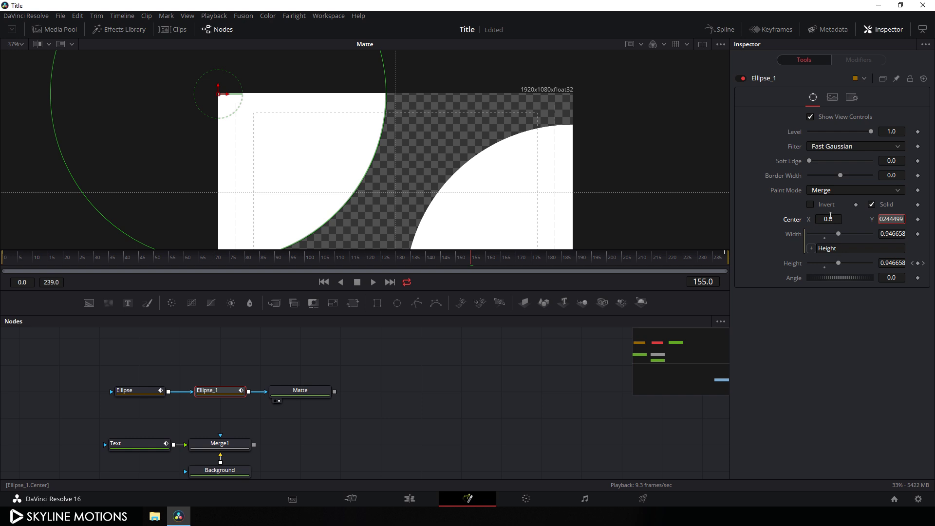
type("1")
key("Tab")
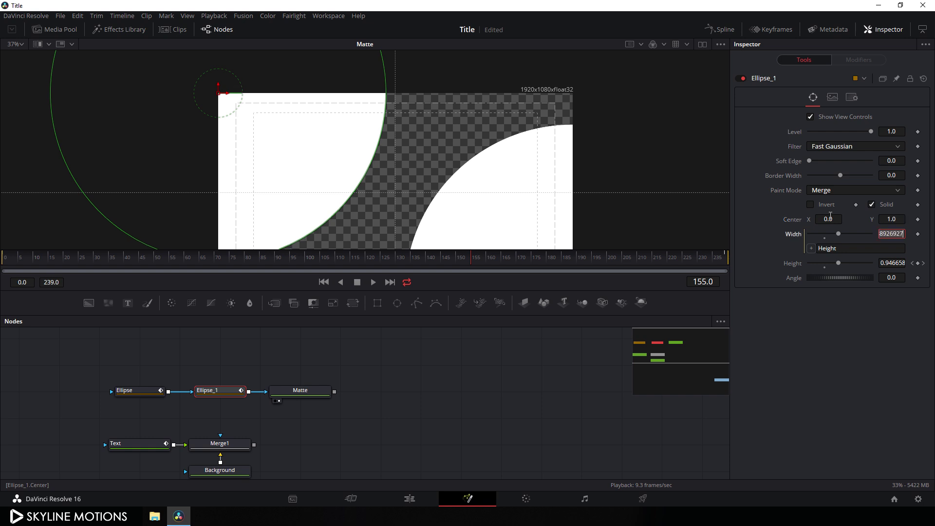
- Scrub the two-corner matte reveal and settle on frame 132
left_click_drag(222, 267, 403, 261)
scroll(382, 234, "down", 3)
left_click(315, 261)
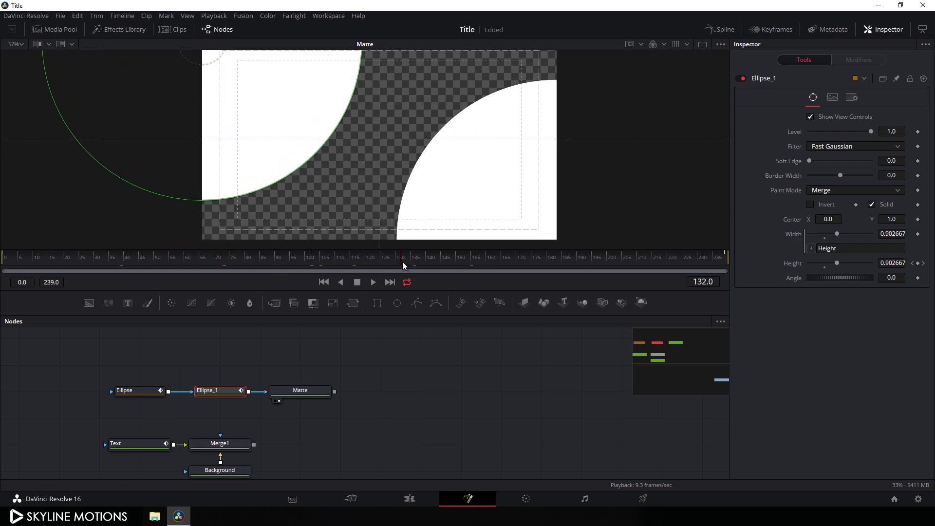
- Switch to dual viewers and show Merge1 in the first one beside the Matte
left_click(703, 44)
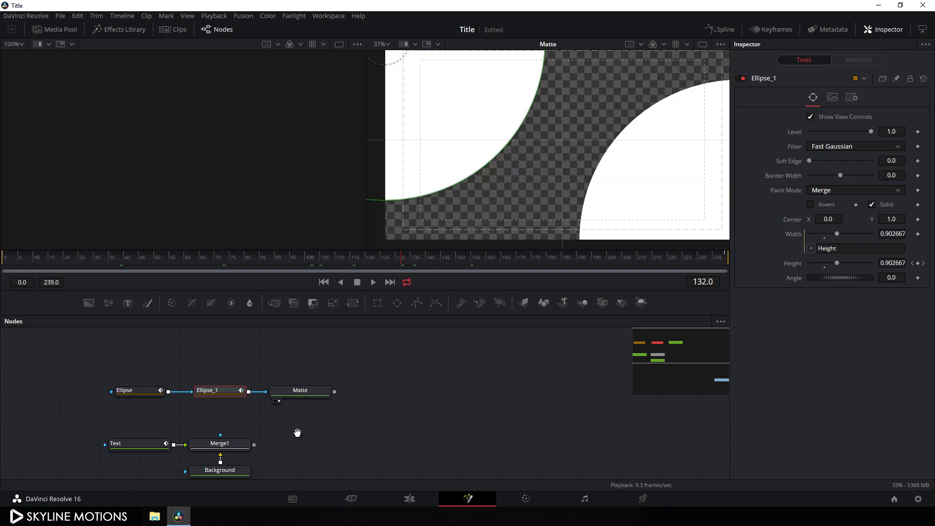
scroll(299, 434, "down", 1)
left_click_drag(225, 428, 263, 174)
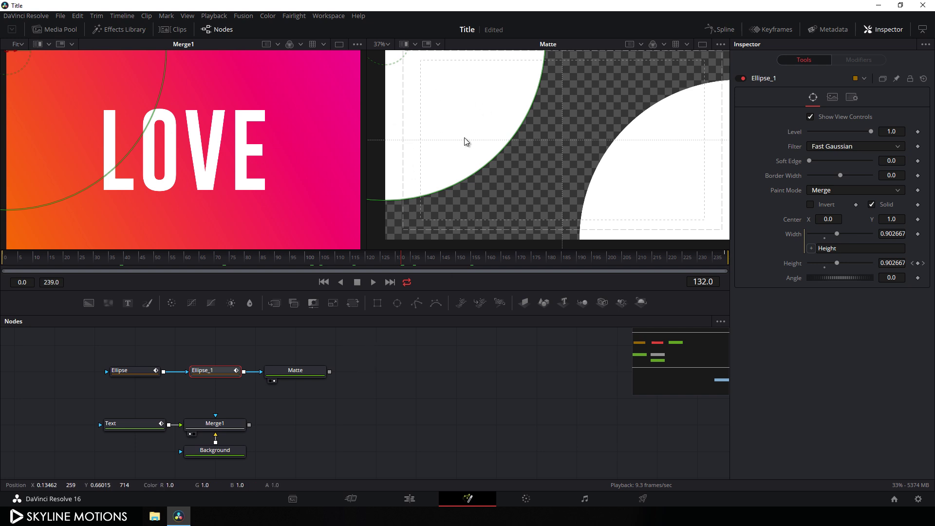
- Add a separate Merge node beside Merge1, with Matte as its background and Merge1's output as its foreground
left_click(362, 390)
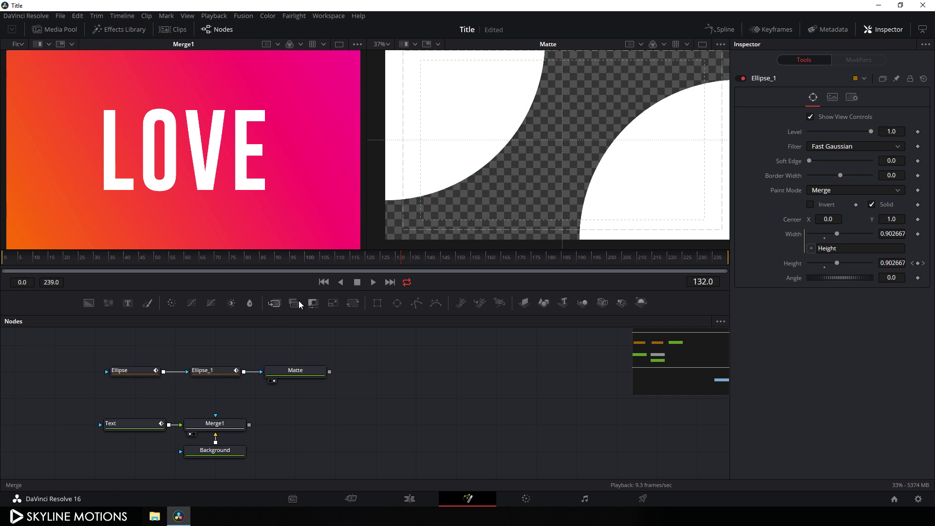
left_click(276, 307)
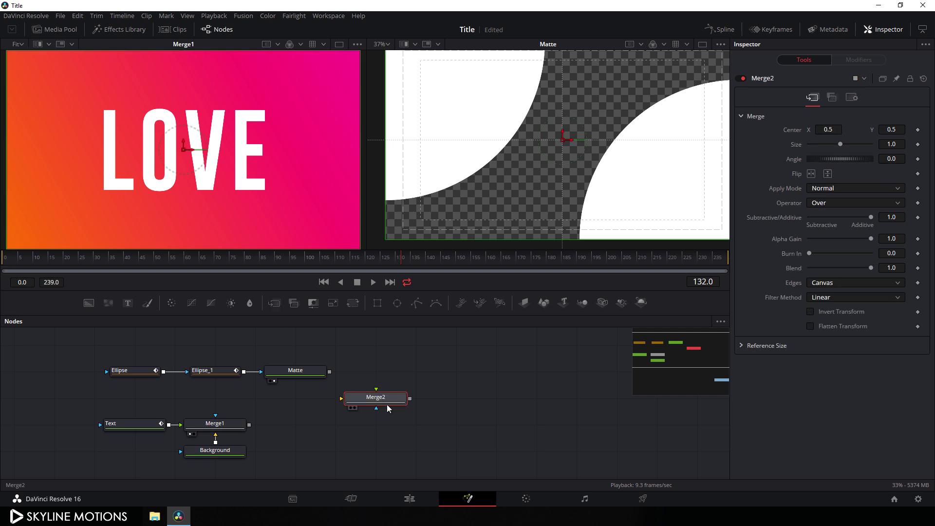
left_click_drag(380, 393, 385, 423)
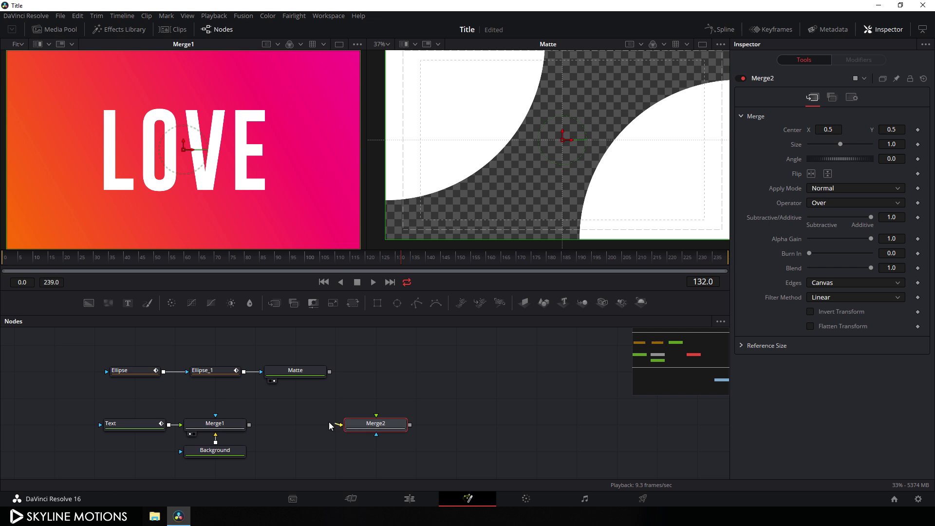
left_click_drag(330, 425, 309, 372)
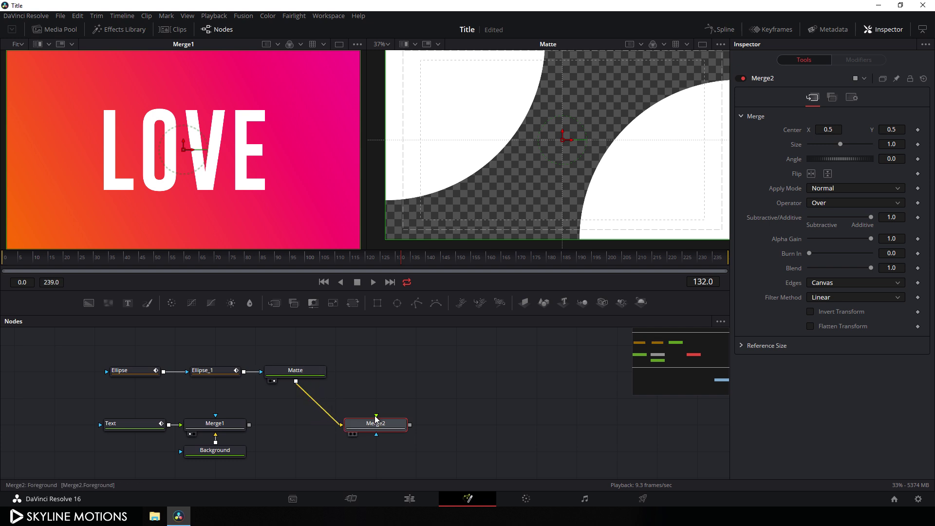
left_click_drag(376, 419, 238, 429)
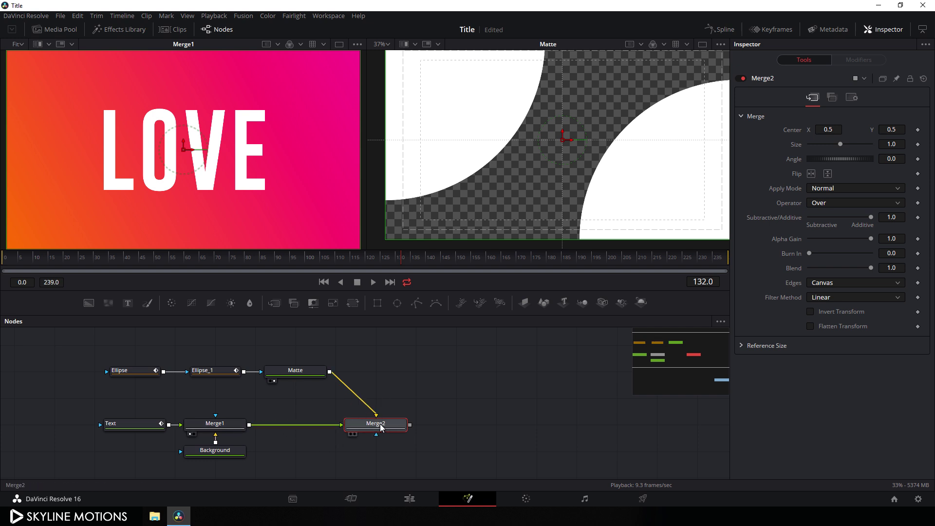
- Show Merge2 in the second viewer and set its Operator to In so the matte masks the title
key("2")
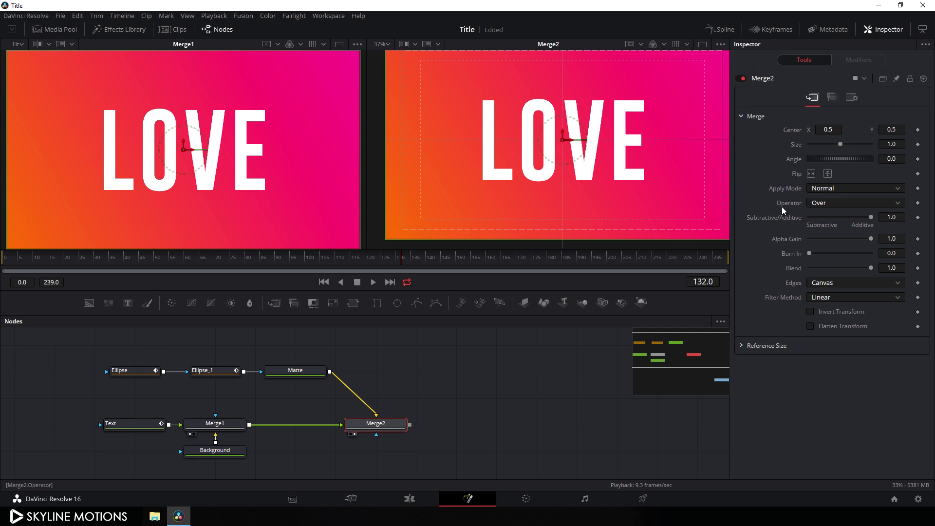
left_click(812, 205)
left_click(826, 225)
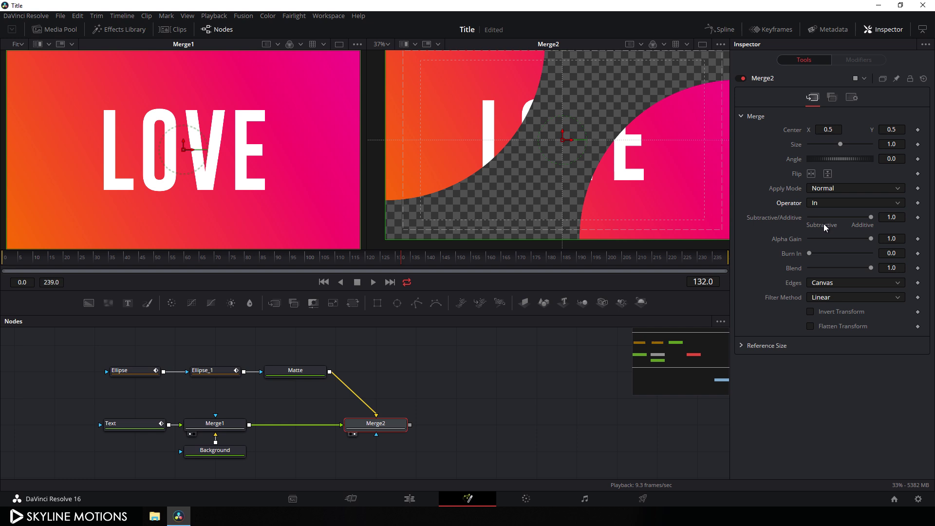
- Scrub the masked title to frame 185 and compare the Matte and Merge2 outputs in the second viewer
left_click(478, 263)
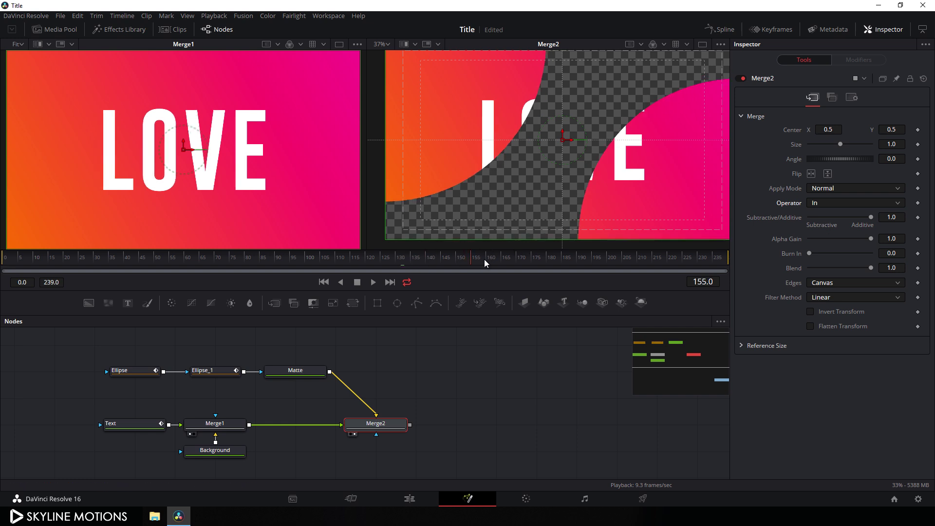
left_click_drag(485, 263, 563, 255)
scroll(434, 407, "down", 1)
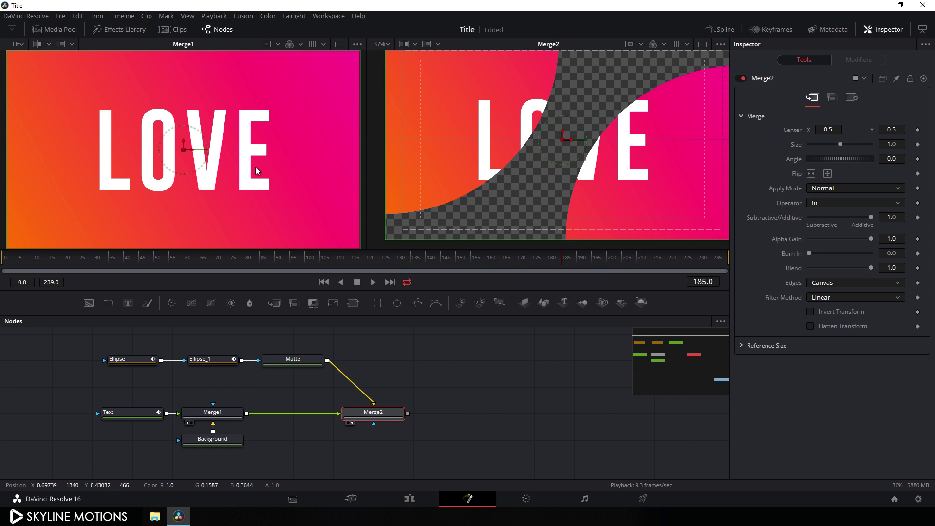
left_click_drag(295, 362, 537, 176)
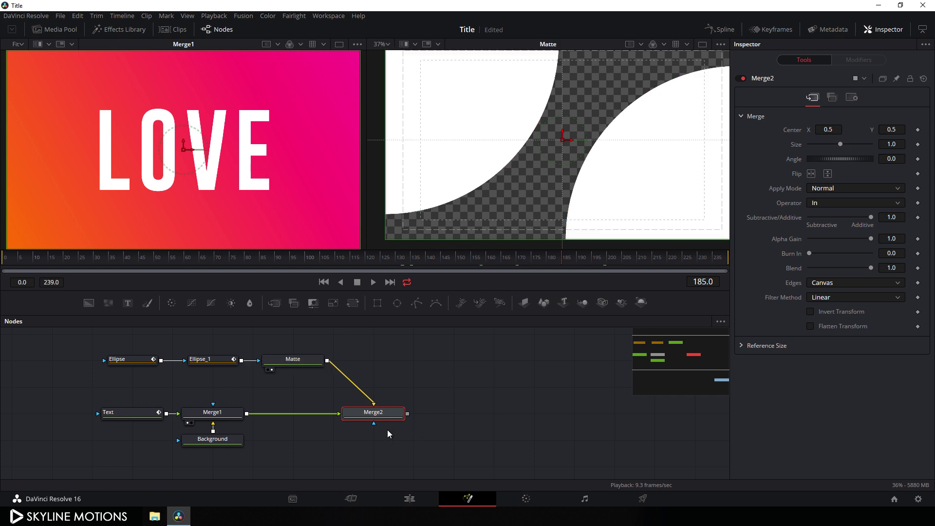
key("2")
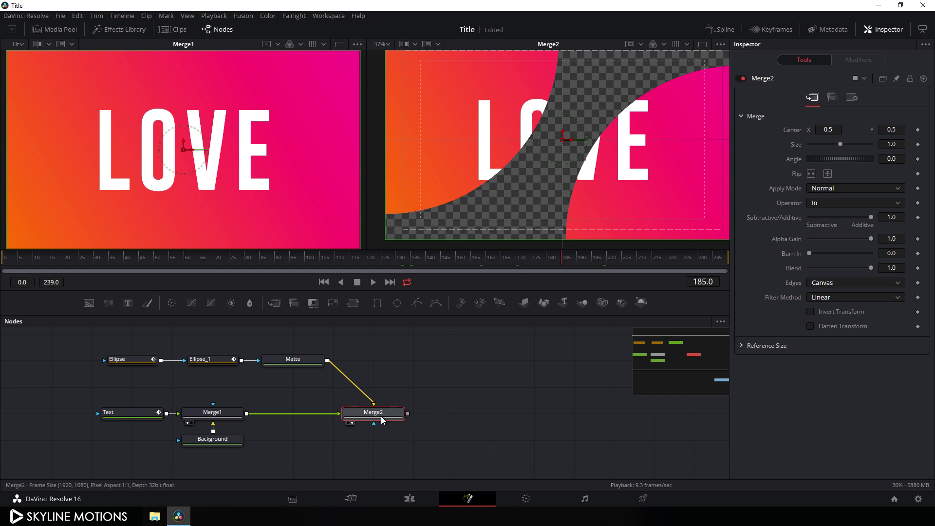
- Align Merge2 beneath Matte and add another Merge node with Merge1 as background and Merge2 as foreground
left_click_drag(382, 415, 302, 417)
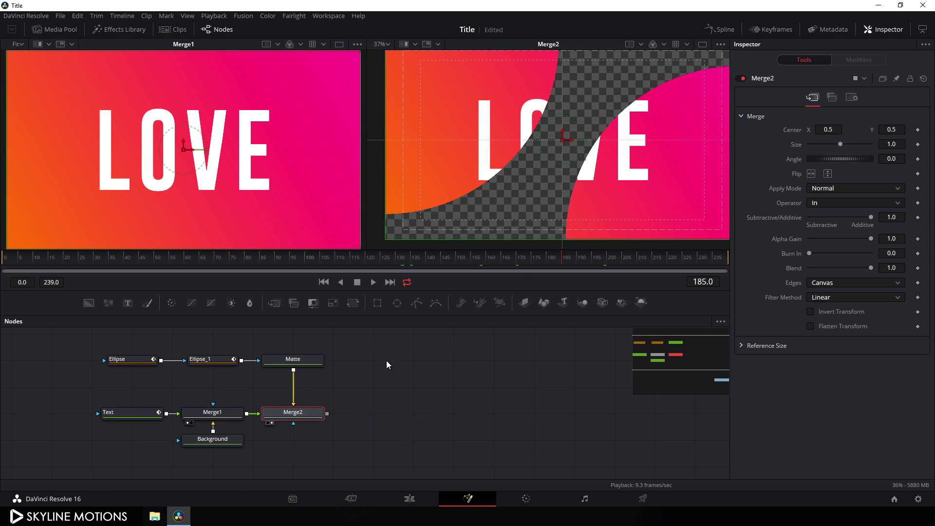
left_click(393, 378)
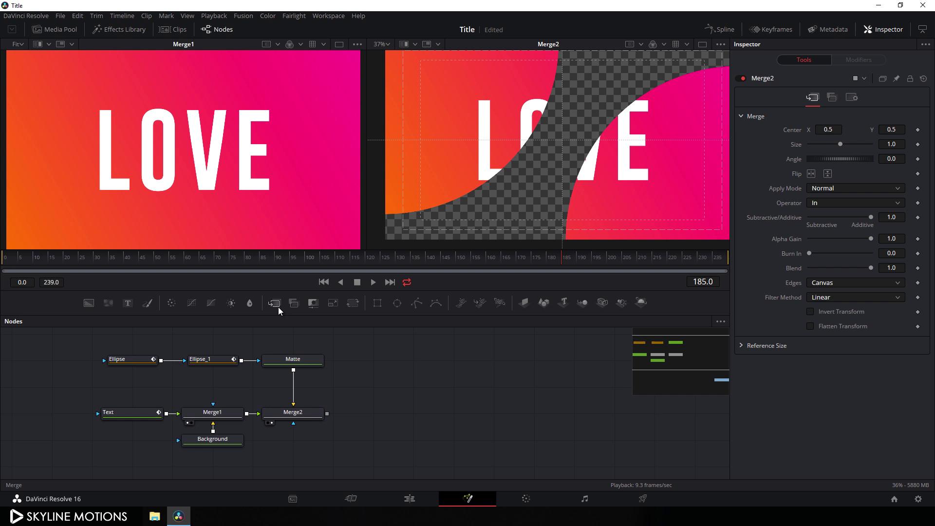
left_click_drag(277, 308, 358, 361)
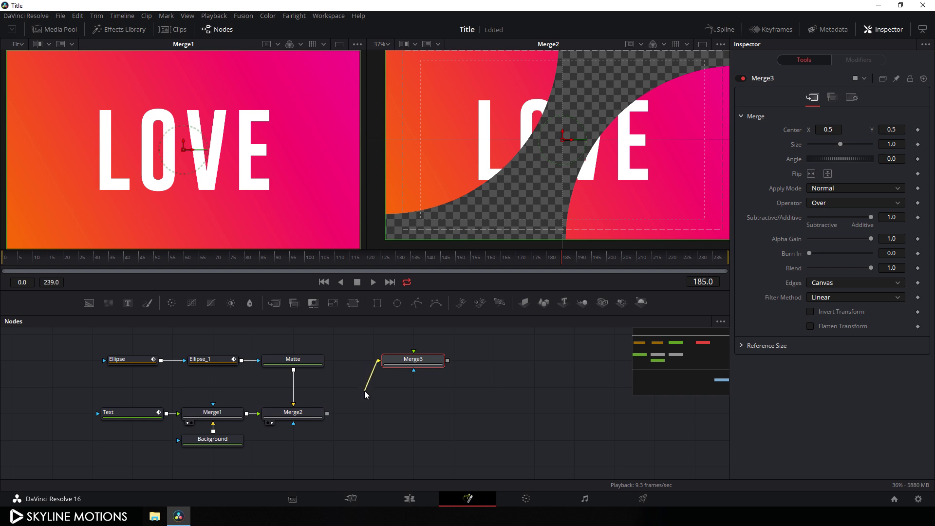
left_click_drag(365, 391, 247, 416)
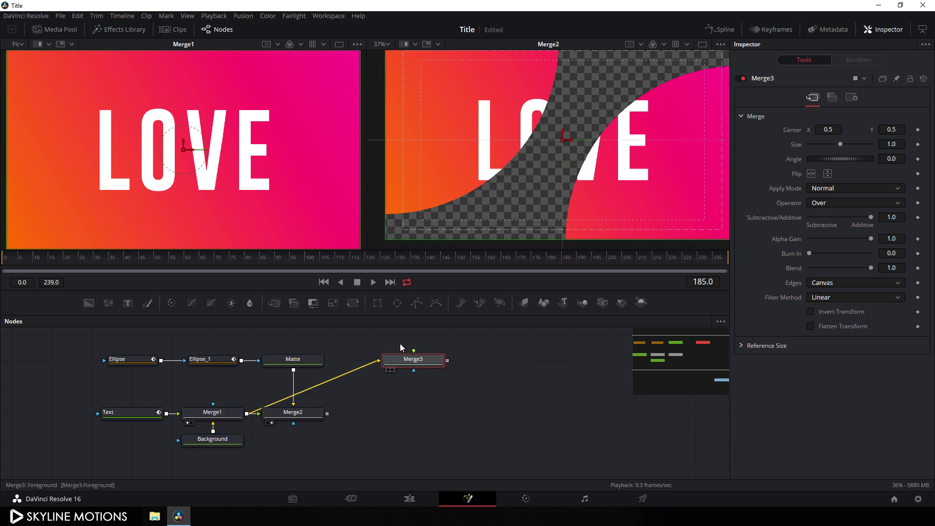
left_click_drag(414, 350, 310, 397)
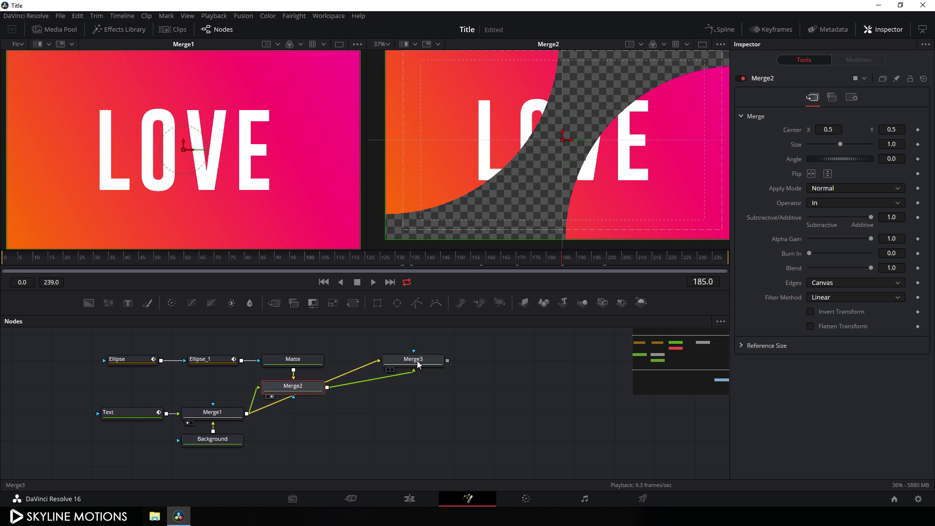
- Move Merge3 to the lower right of Merge2 and show its output in the second viewer
left_click_drag(417, 361, 384, 440)
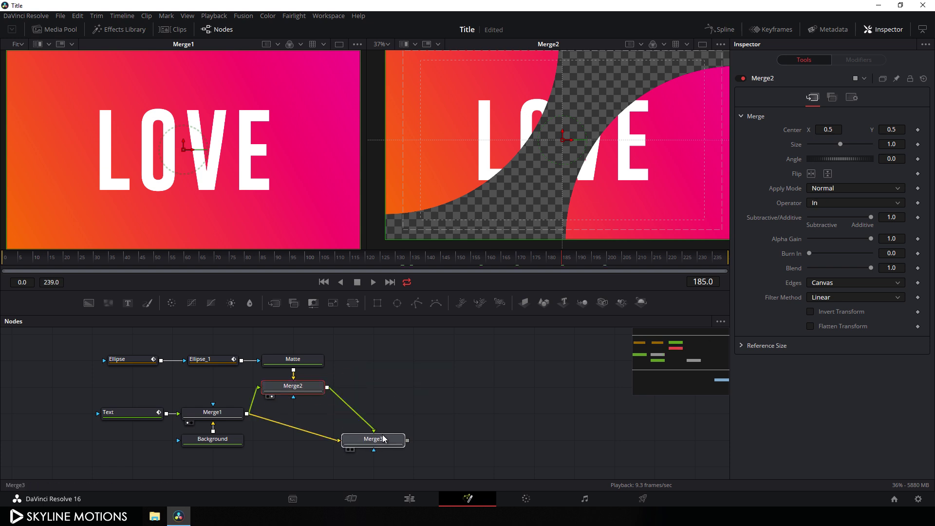
left_click(381, 443)
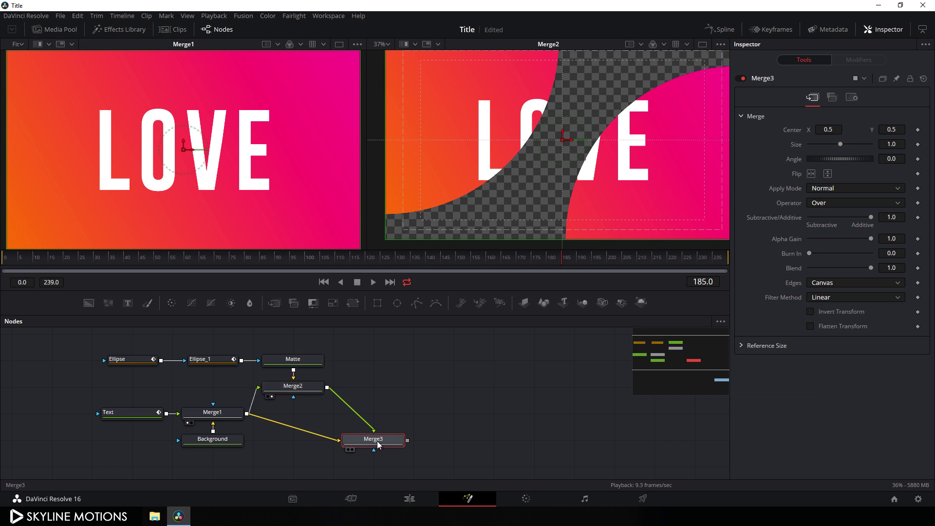
left_click_drag(379, 445, 543, 54)
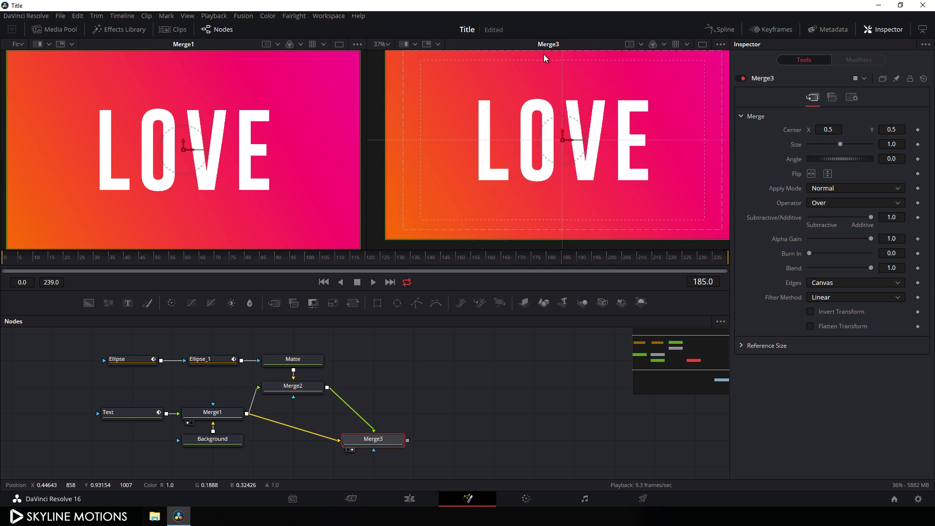
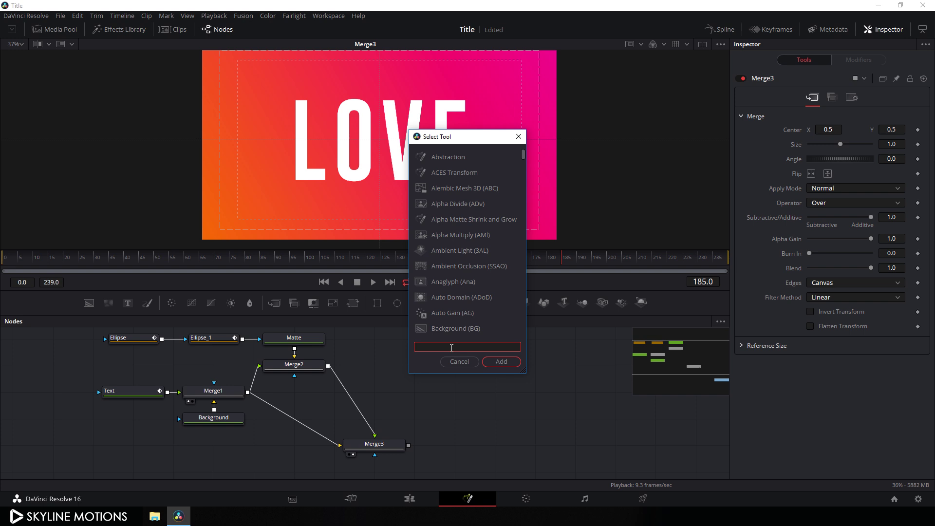
- Find the Drop Shadow tool by searching for "drop" and add it to the node graph
type("drop")
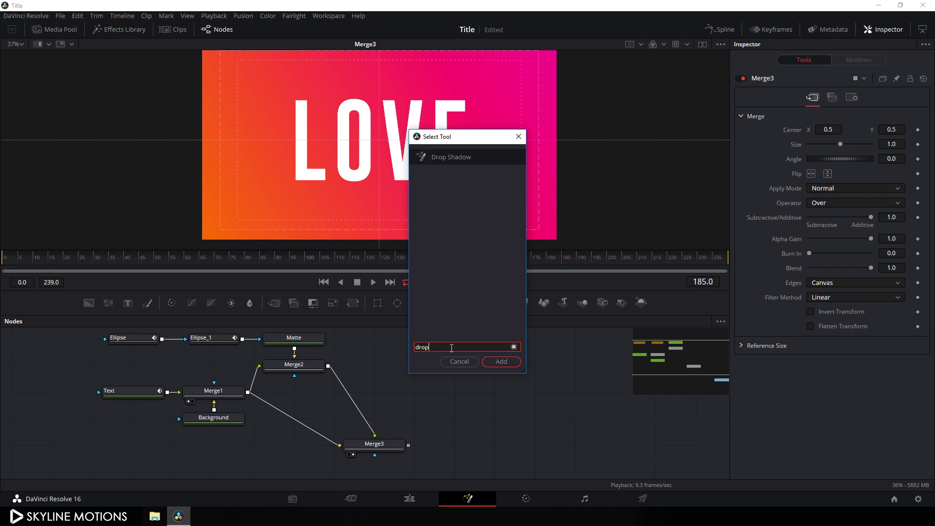
left_click(502, 361)
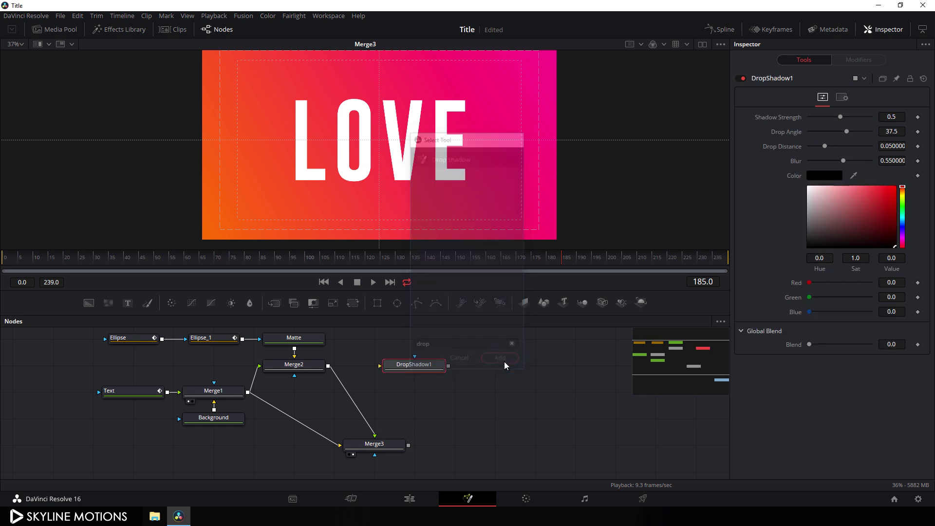
- Rename the drop shadow node to Shadow and insert it between Merge2 and Merge3
key("F2")
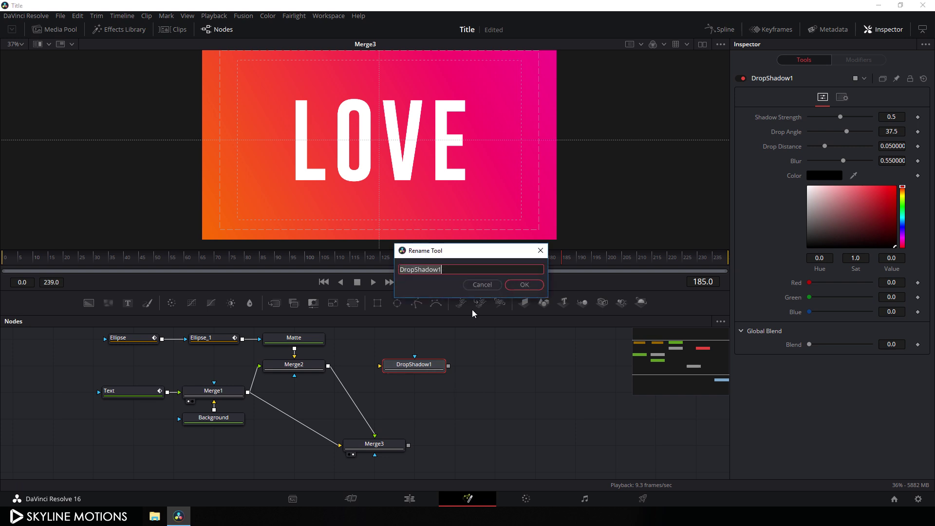
left_click(446, 269)
key("BackSpace")
left_click_drag(418, 274, 399, 271)
key("BackSpace")
left_click(520, 286)
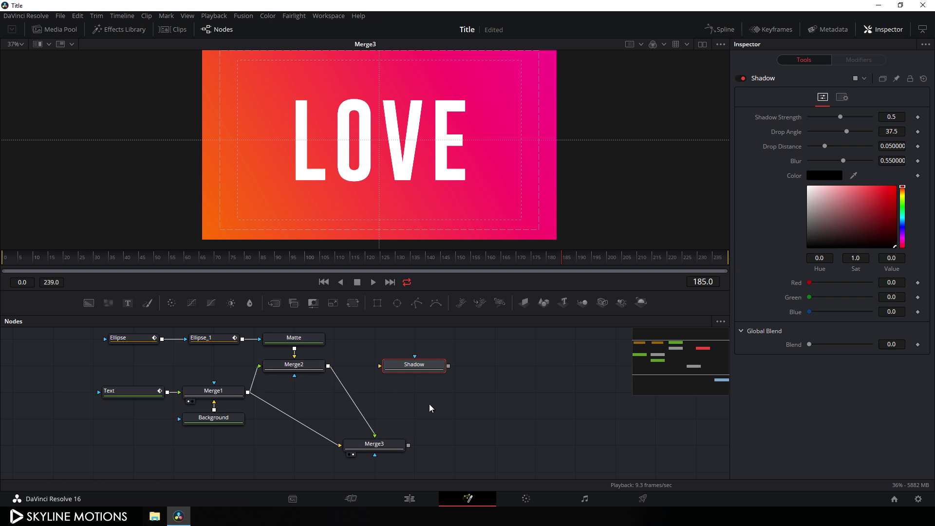
left_click_drag(414, 365, 392, 372)
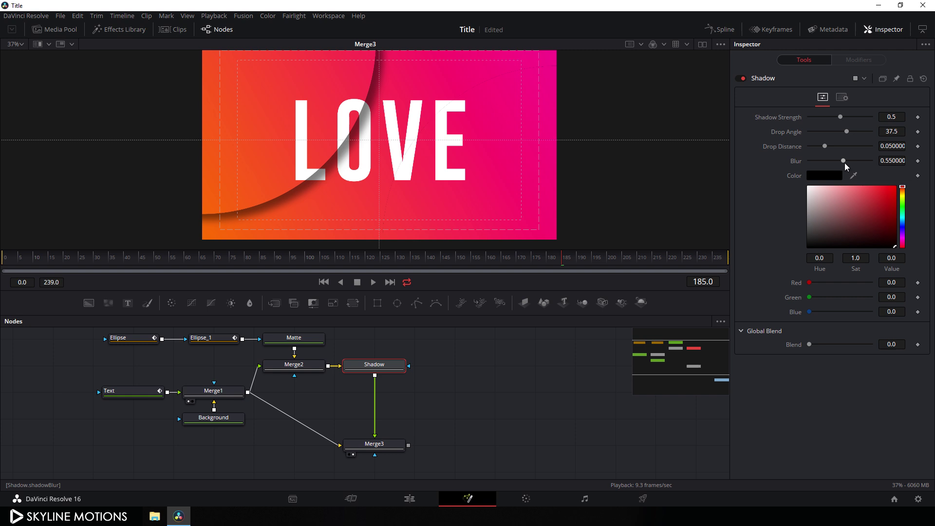
- Set the Shadow node's blur to 1.0, drop angle to -180, drop distance to 0.0 and shadow strength to 0.25
left_click_drag(844, 163, 872, 161)
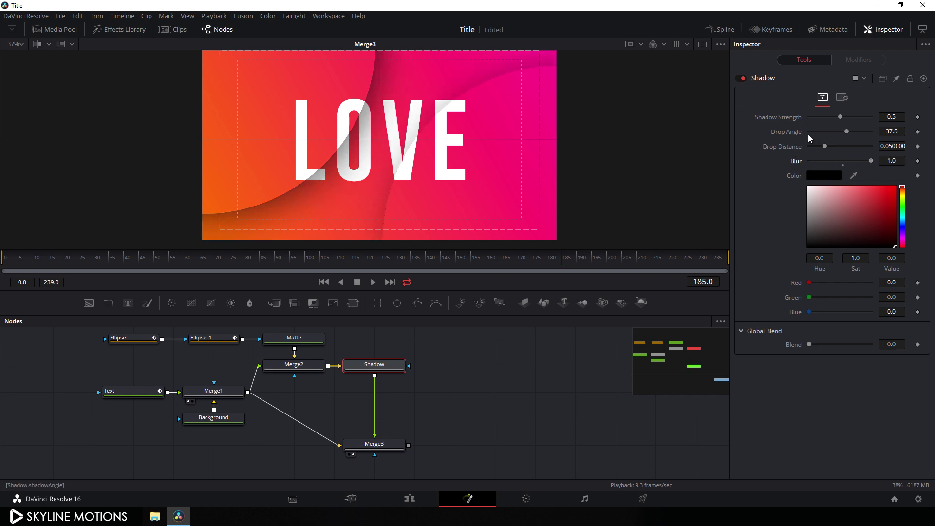
left_click_drag(845, 130, 793, 131)
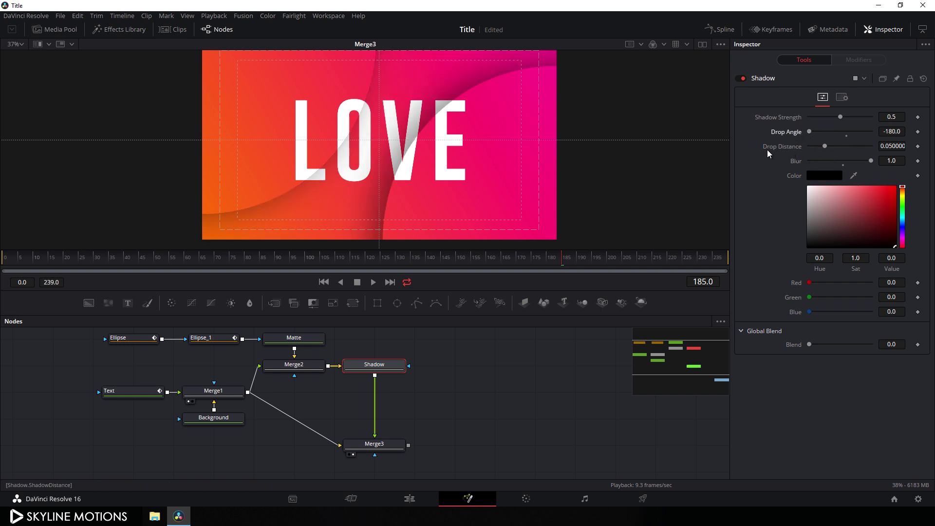
left_click_drag(823, 146, 798, 144)
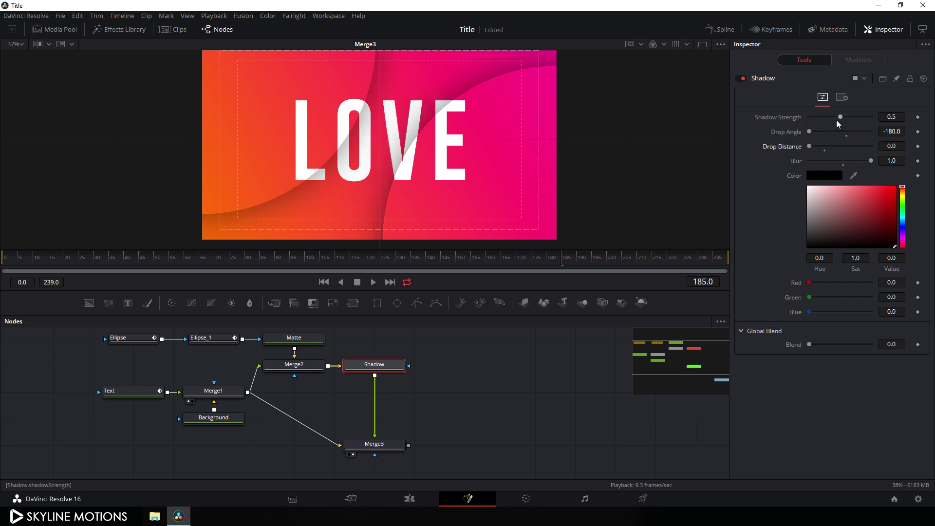
left_click_drag(841, 117, 823, 117)
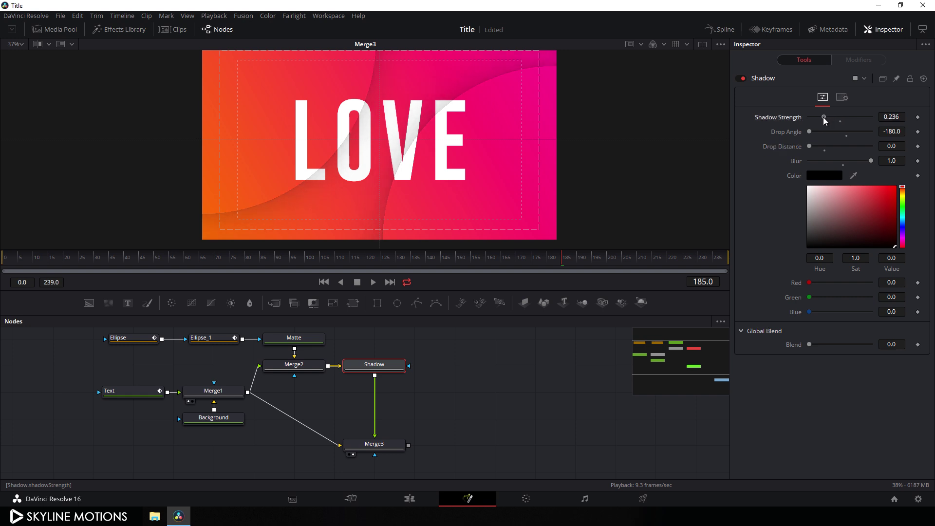
left_click(889, 116)
key("BackSpace")
key("Tab")
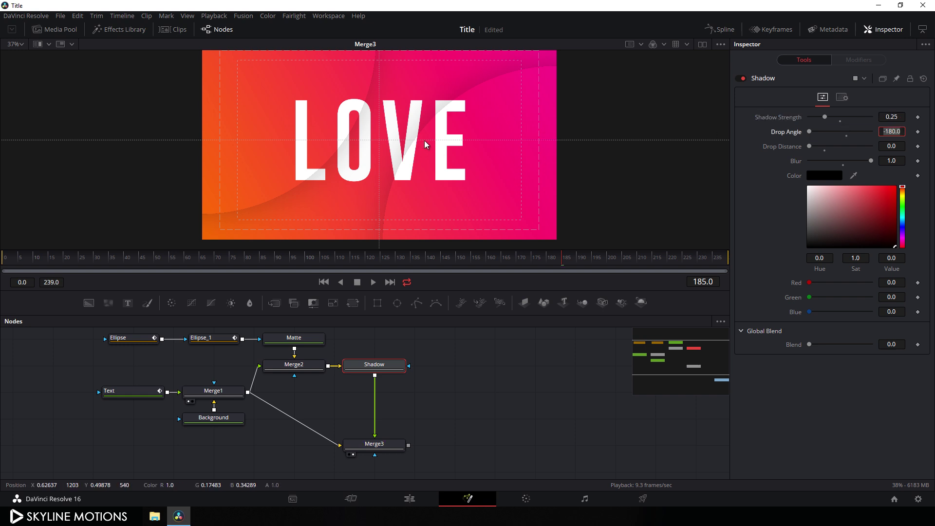
left_click_drag(349, 259, 157, 259)
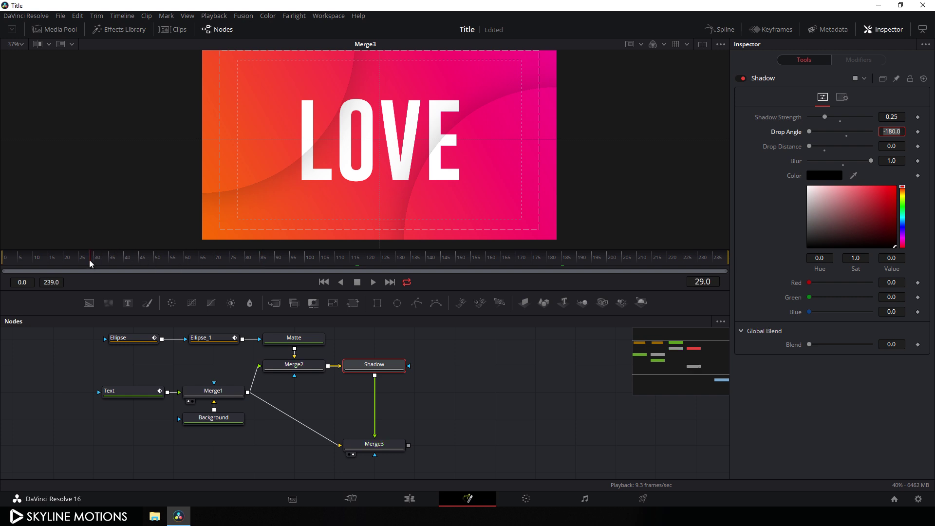
left_click_drag(89, 259, 365, 261)
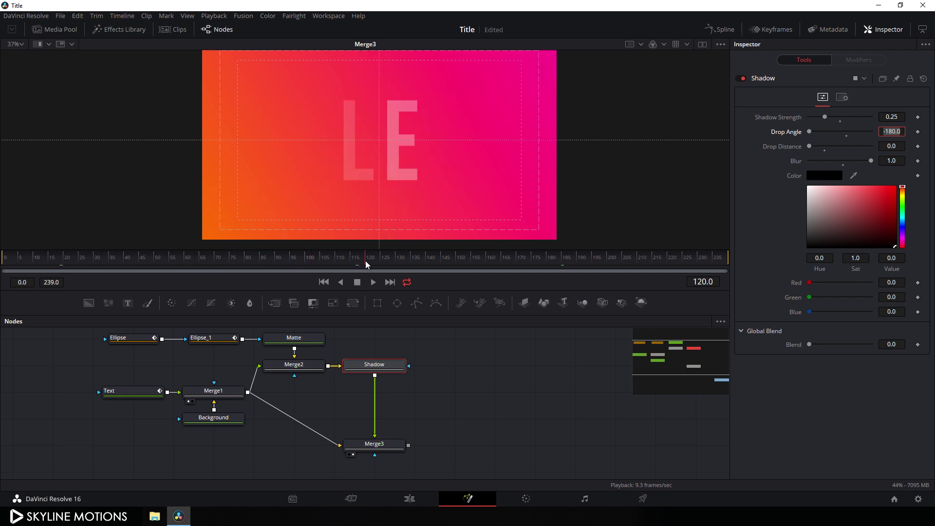
- Align MediaOut1 with Merge3 in the node graph and connect Merge3's output to it
scroll(453, 365, "down", 3)
left_click_drag(437, 463, 464, 405)
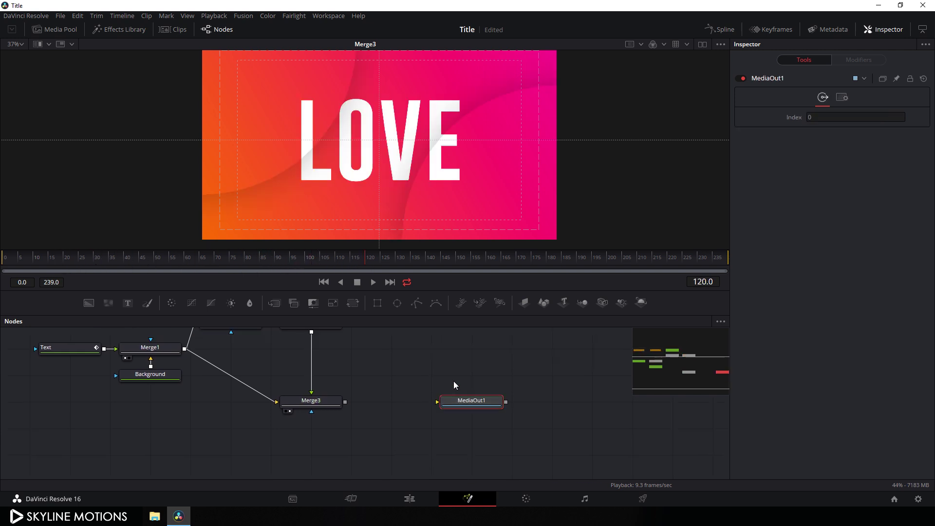
scroll(454, 382, "up", 2)
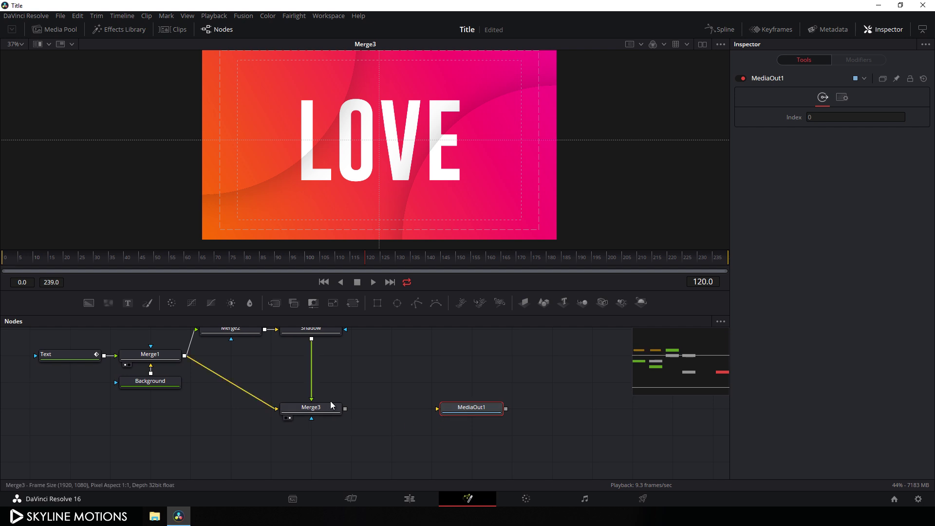
left_click_drag(344, 408, 471, 409)
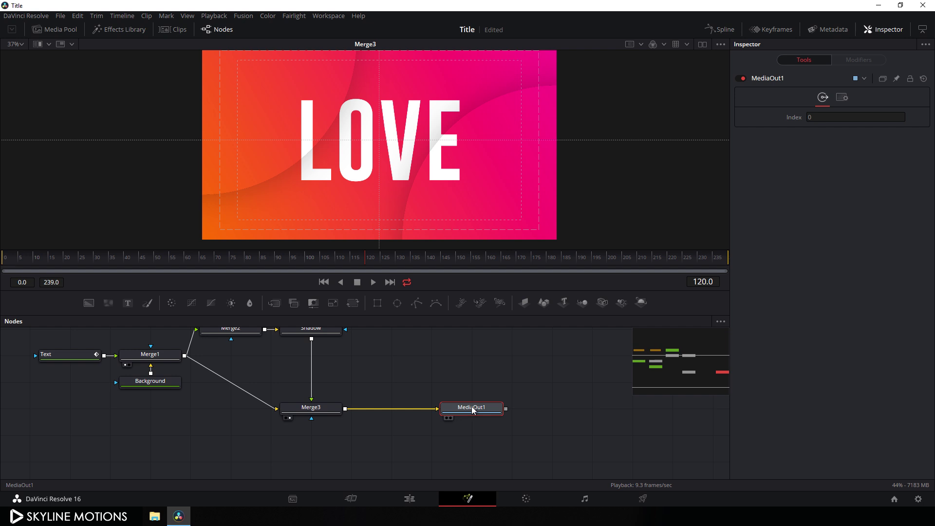
- Switch to the Edit page and apply 2.35 output blanking to the timeline
left_click(410, 501)
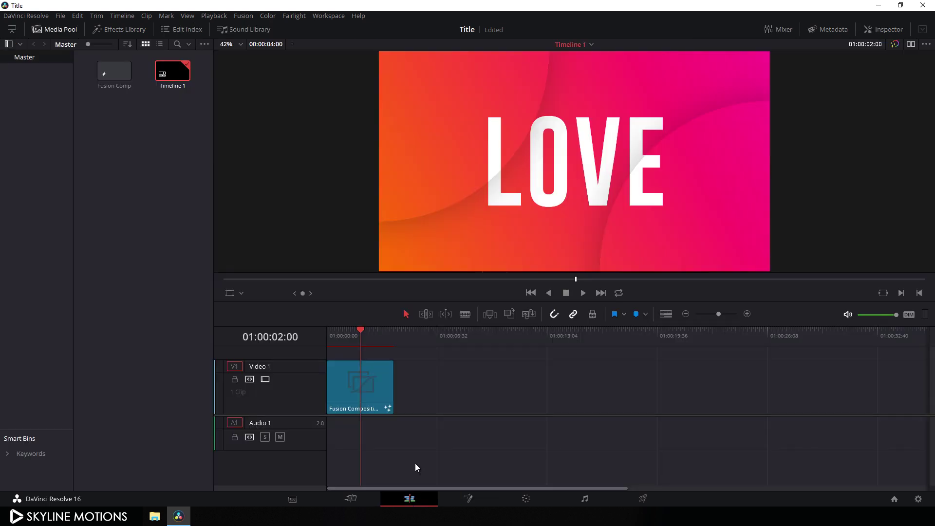
left_click_drag(355, 334, 376, 331)
left_click(123, 16)
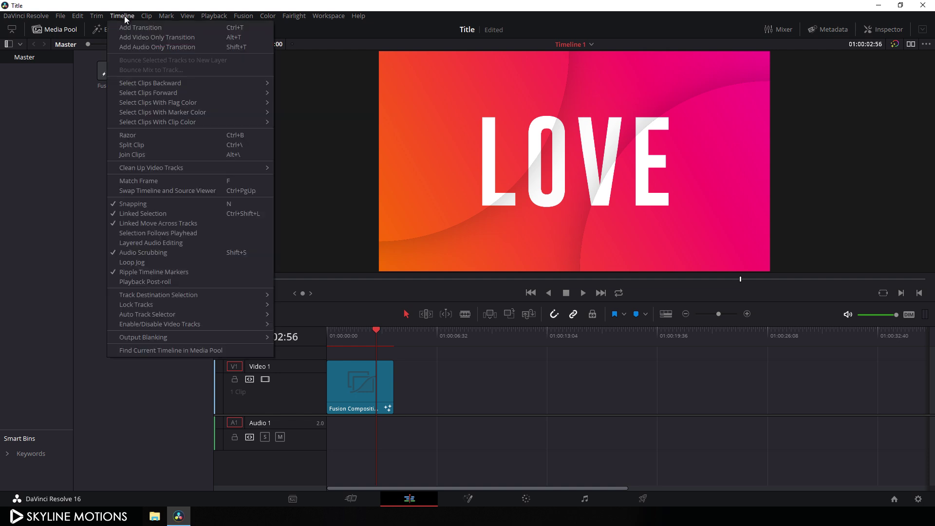
mouse_move(147, 336)
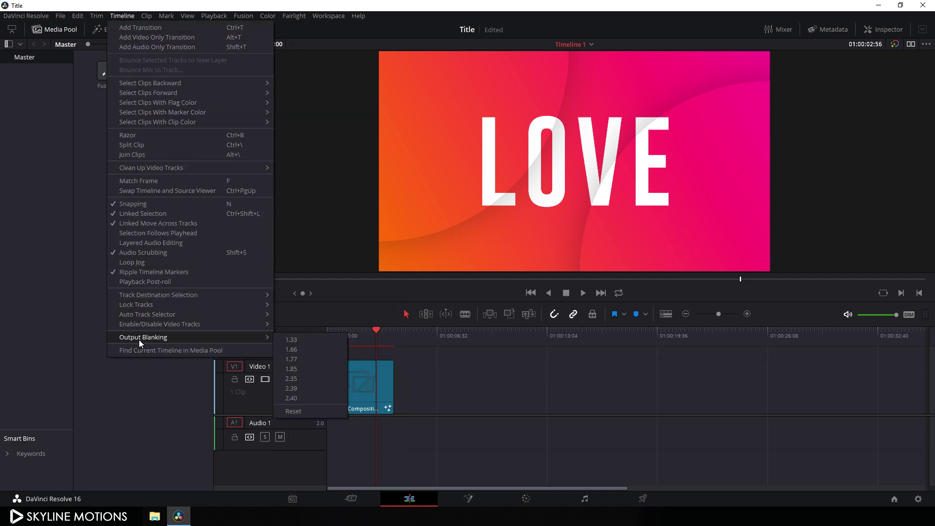
left_click(302, 383)
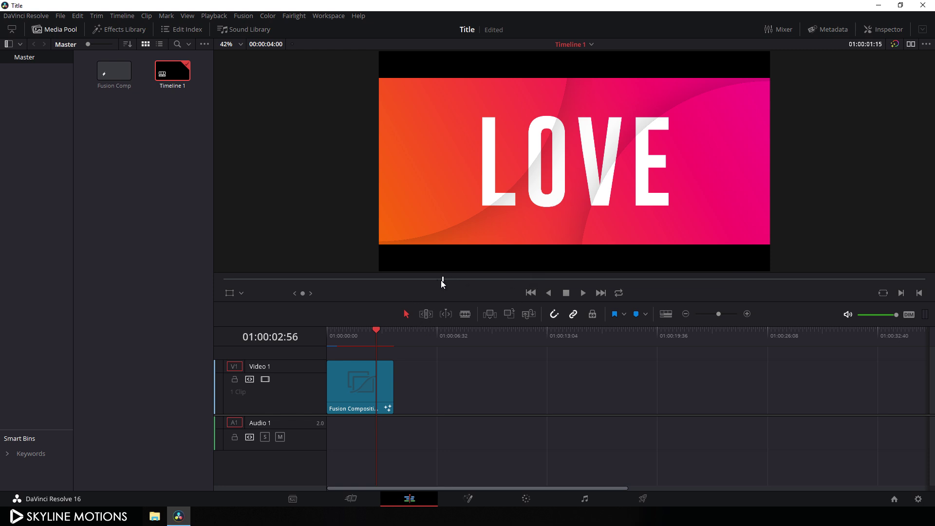
left_click_drag(441, 279, 583, 281)
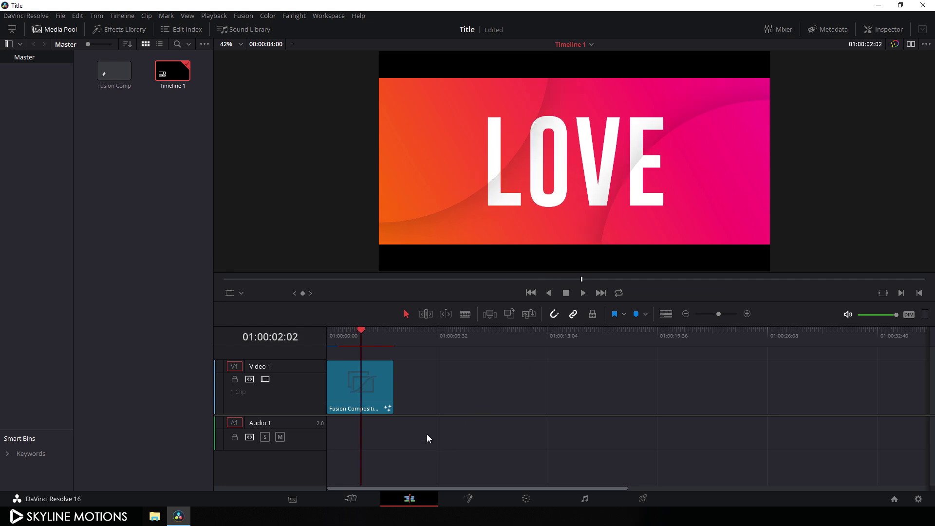
- Copy the Fusion Composition clip and paste the duplicate directly after the original at 01:00:04:00
left_click(369, 394)
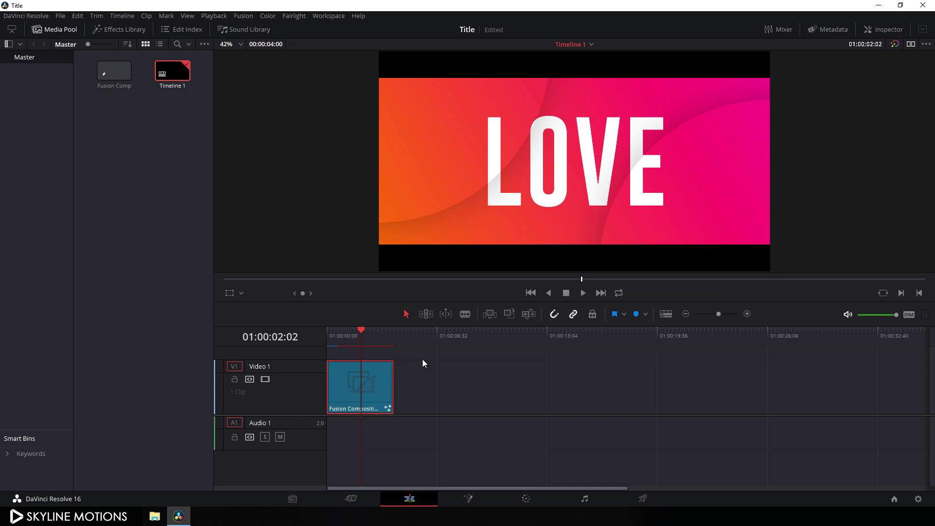
left_click(397, 331)
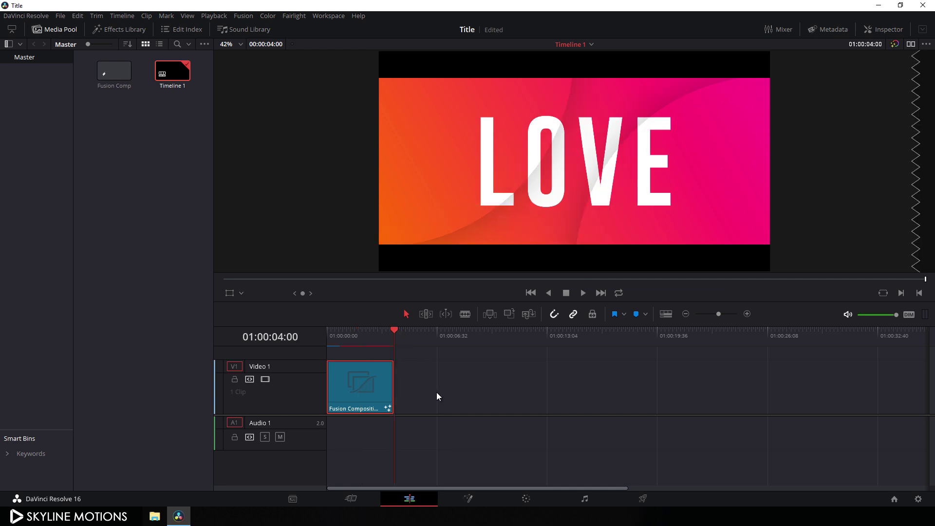
key("ctrl+v")
- Open the duplicated clip on the Fusion page and replace the Text node's wording with FOREVER
left_click_drag(438, 340, 430, 341)
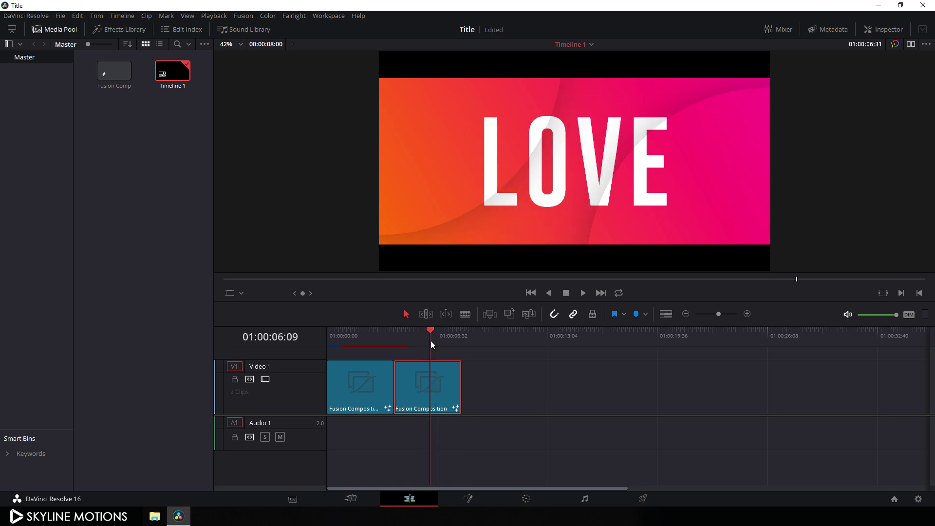
left_click(467, 503)
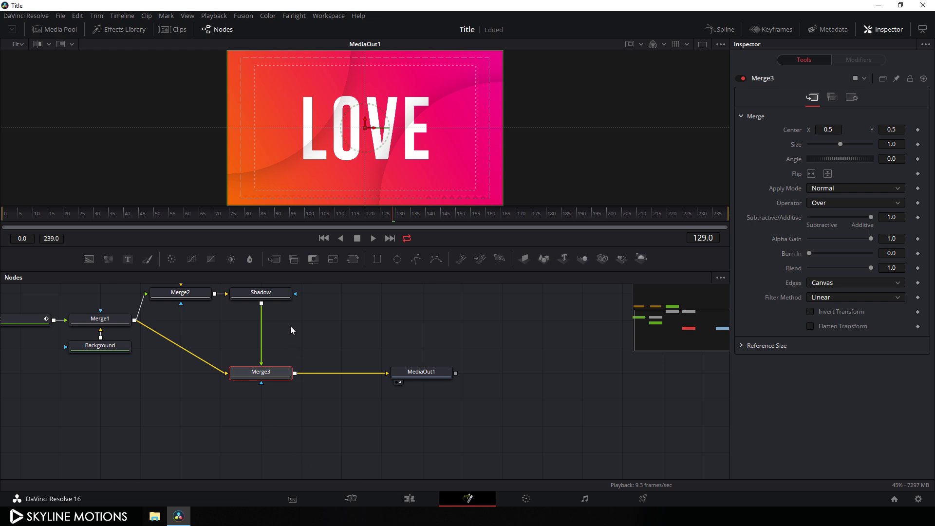
left_click_drag(290, 326, 418, 368)
left_click(165, 373)
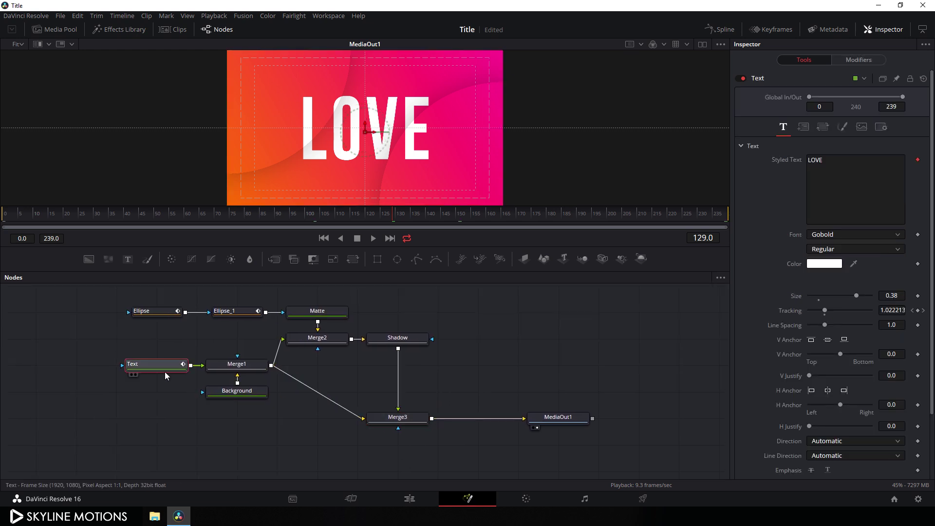
left_click(837, 161)
key("ctrl+a")
key("BackSpace")
type("FO")
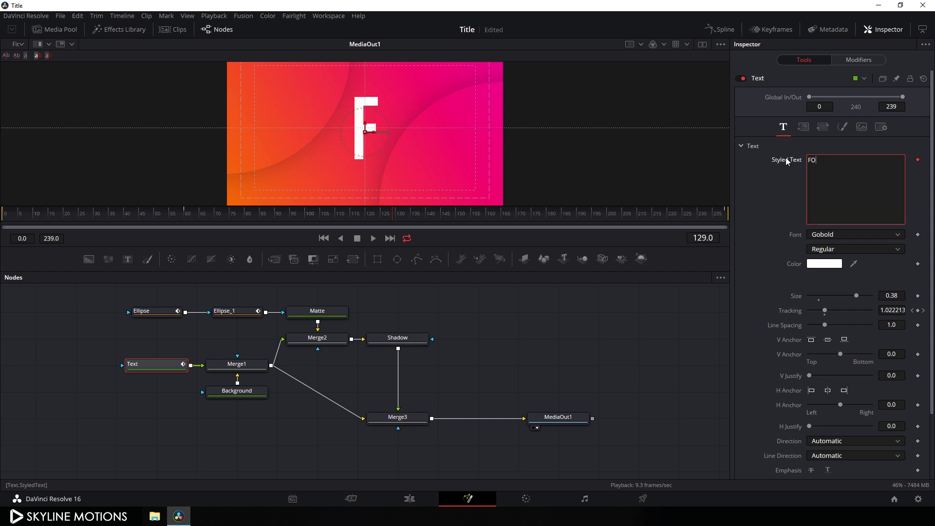
type("REVER")
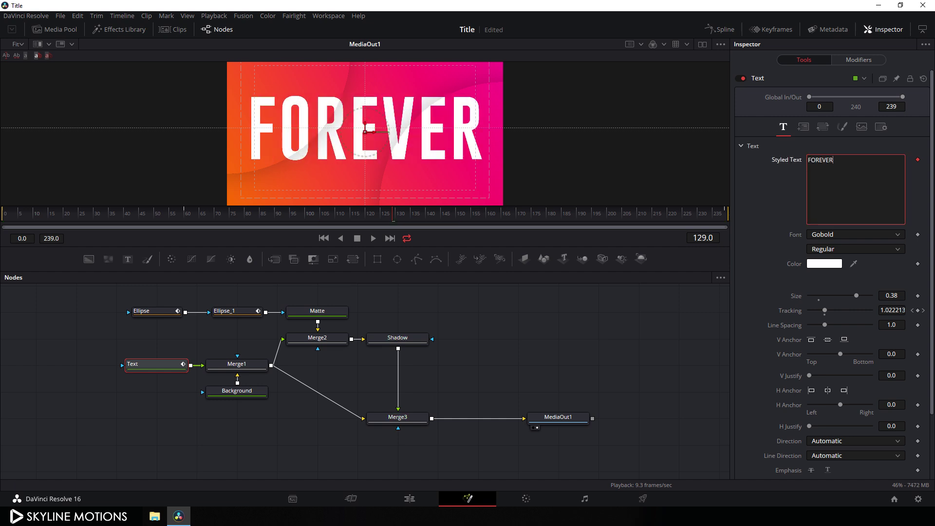
- Set the FOREVER text size to 0.3
left_click_drag(855, 298, 842, 297)
left_click(895, 295)
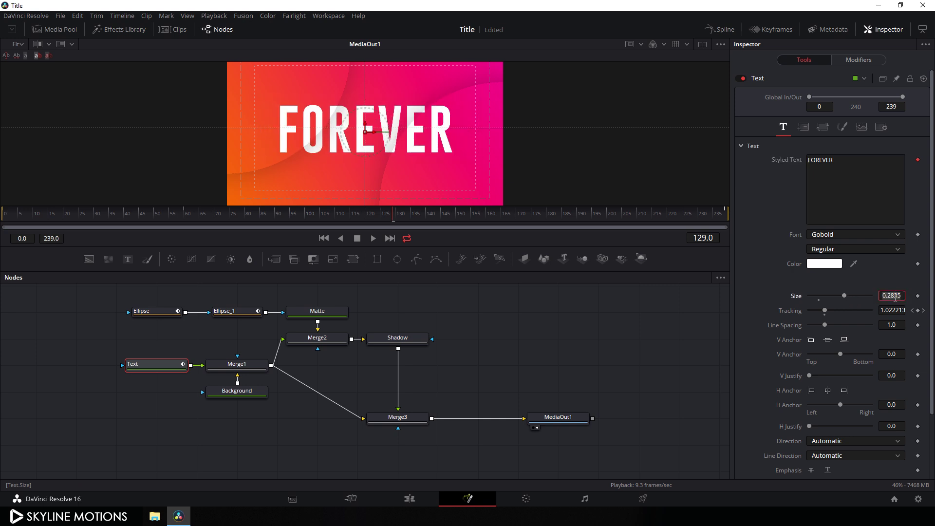
type("0.3")
key("Tab")
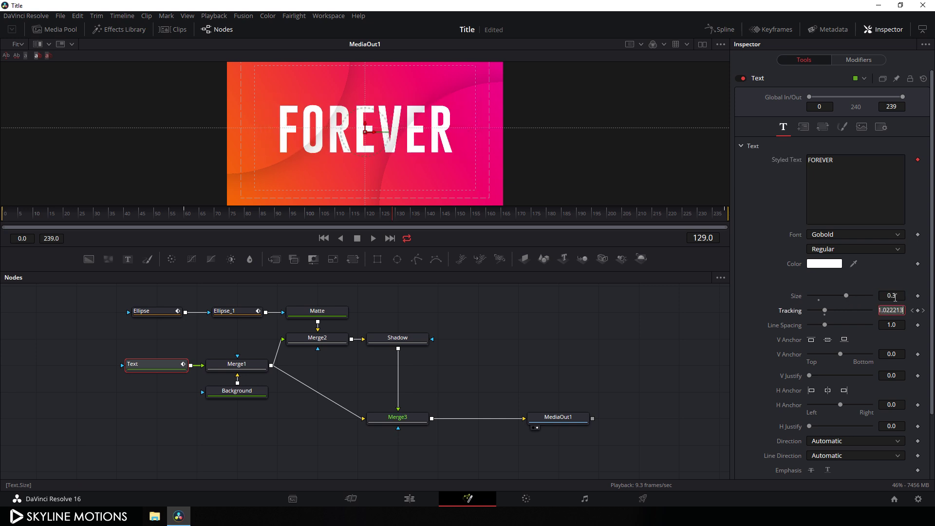
- Recolor the Background node's gradient with a blue start at hue 0.608 and a purple-magenta end at hue 0.816
left_click(244, 396)
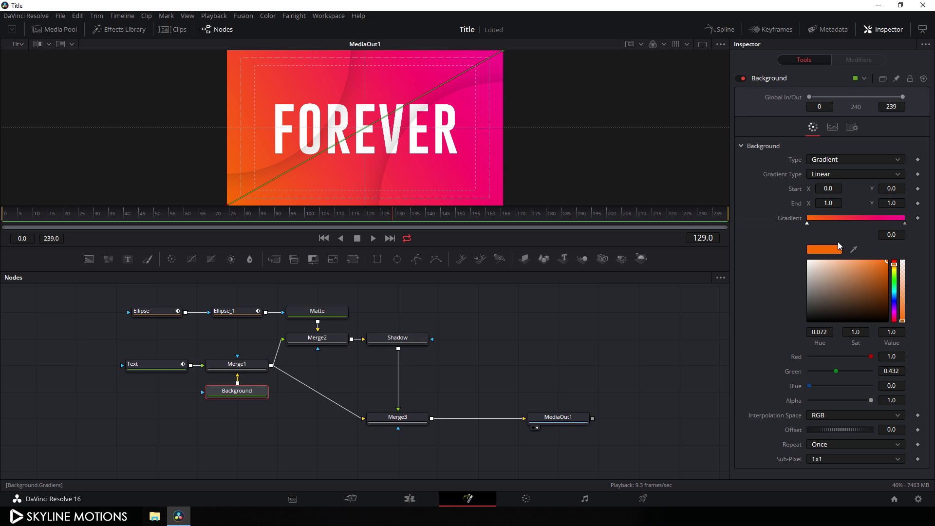
left_click_drag(894, 293, 902, 301)
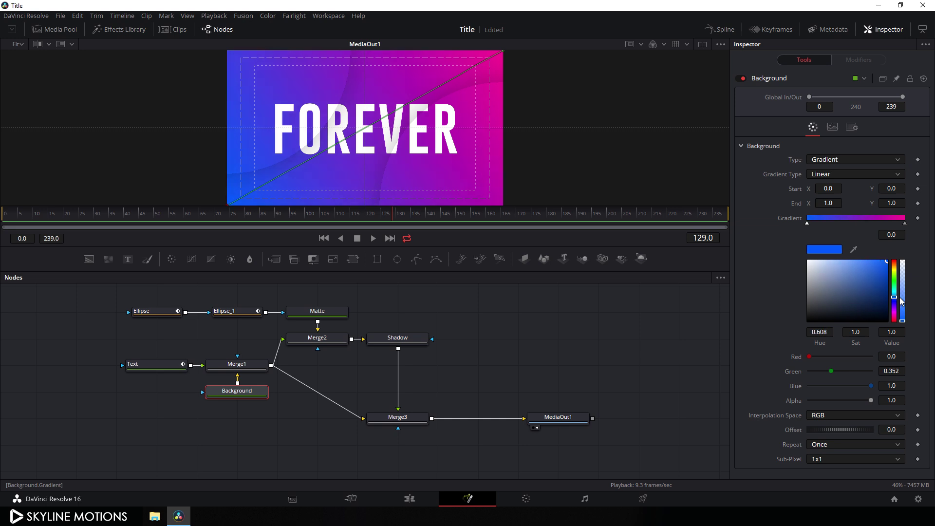
left_click(905, 223)
left_click_drag(894, 316, 903, 316)
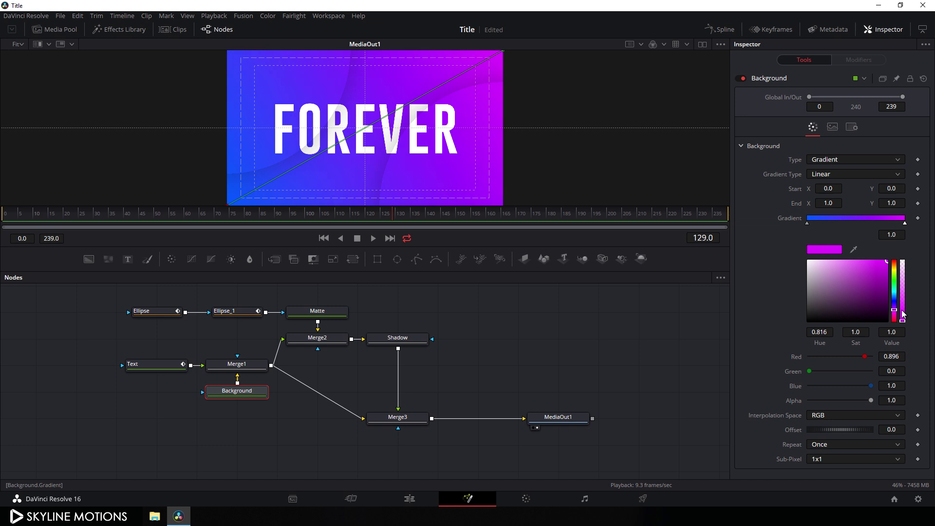
left_click(679, 361)
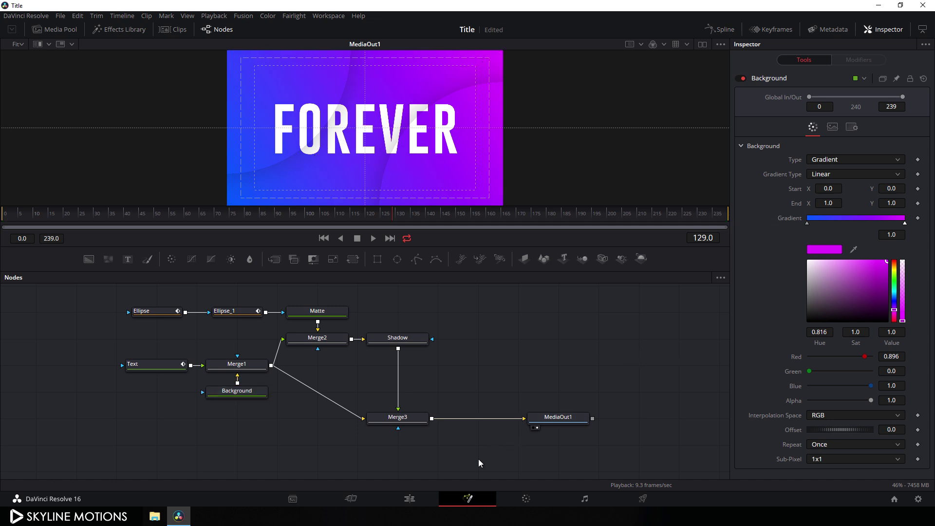
- Return to the Edit page and play both title clips in a loop from the start of the timeline
left_click(419, 499)
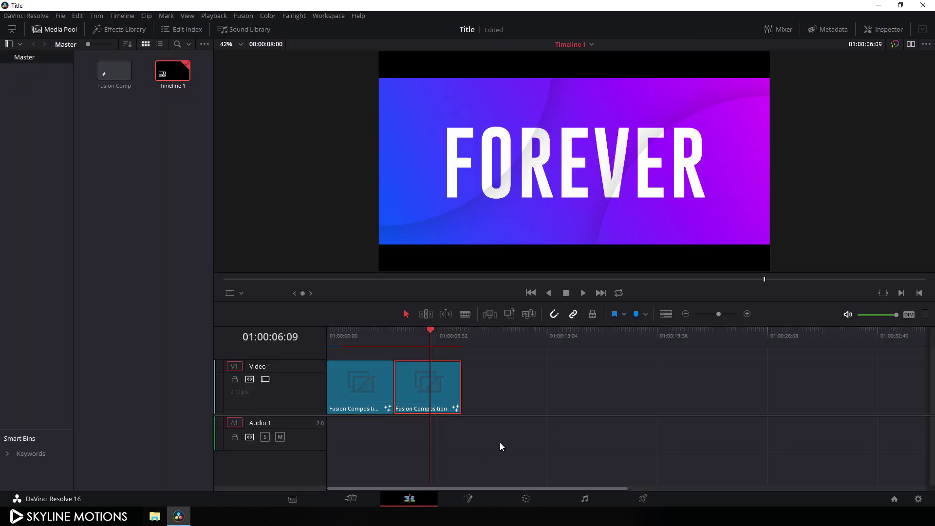
left_click(431, 330)
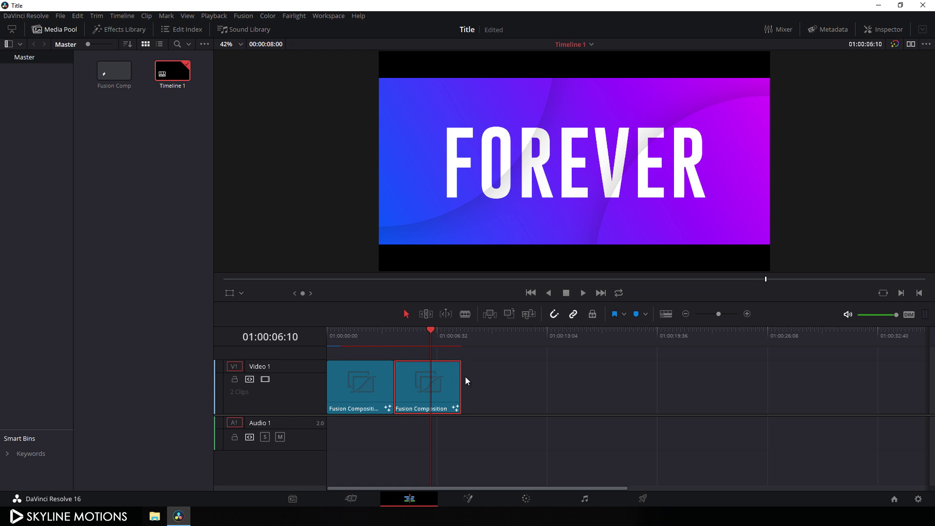
left_click_drag(432, 332, 317, 335)
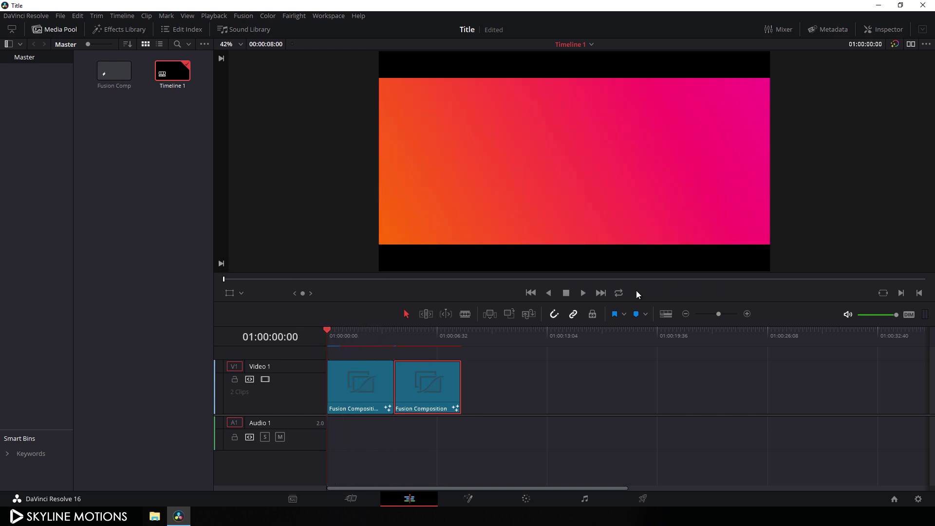
left_click(583, 293)
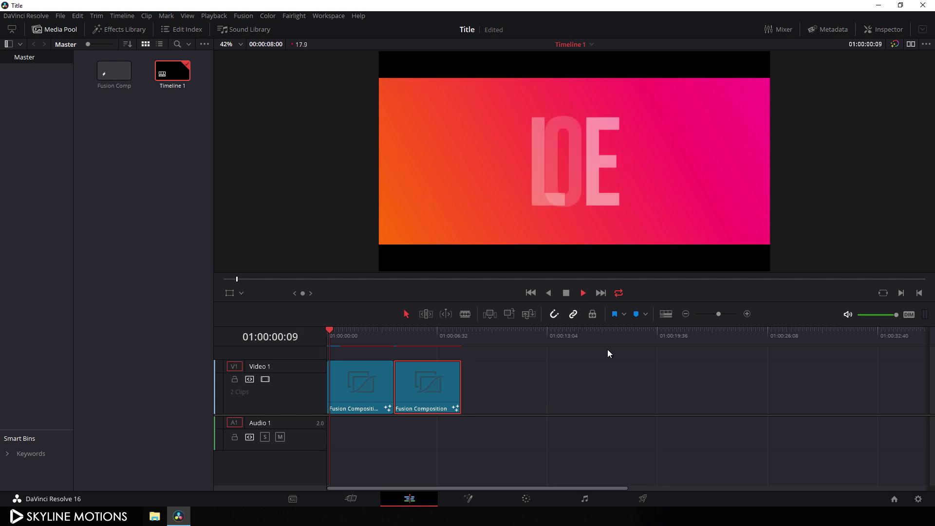